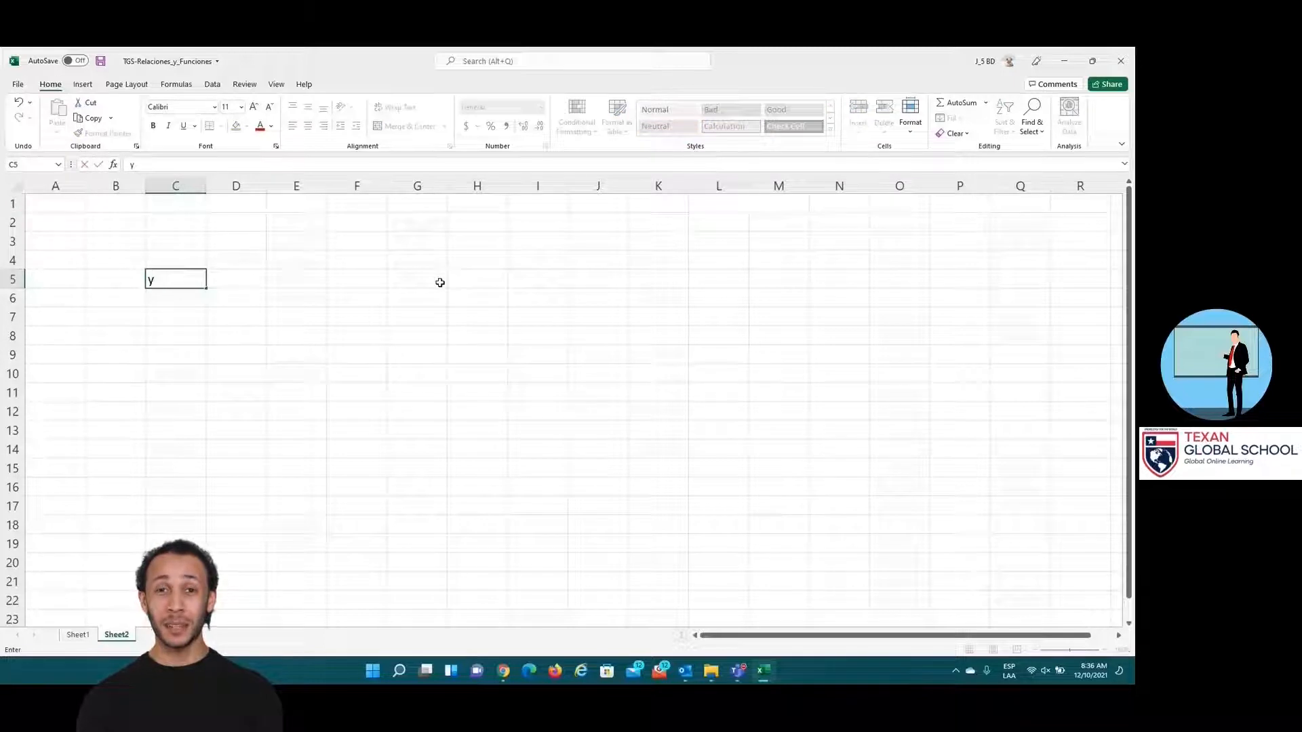
# Step: Enter y=x in C5 as the table title, merge and centre it across C5:D5, and make it bold
pyautogui.press('Return')
pyautogui.press('Up')
pyautogui.hotkey('shift', 'Right')
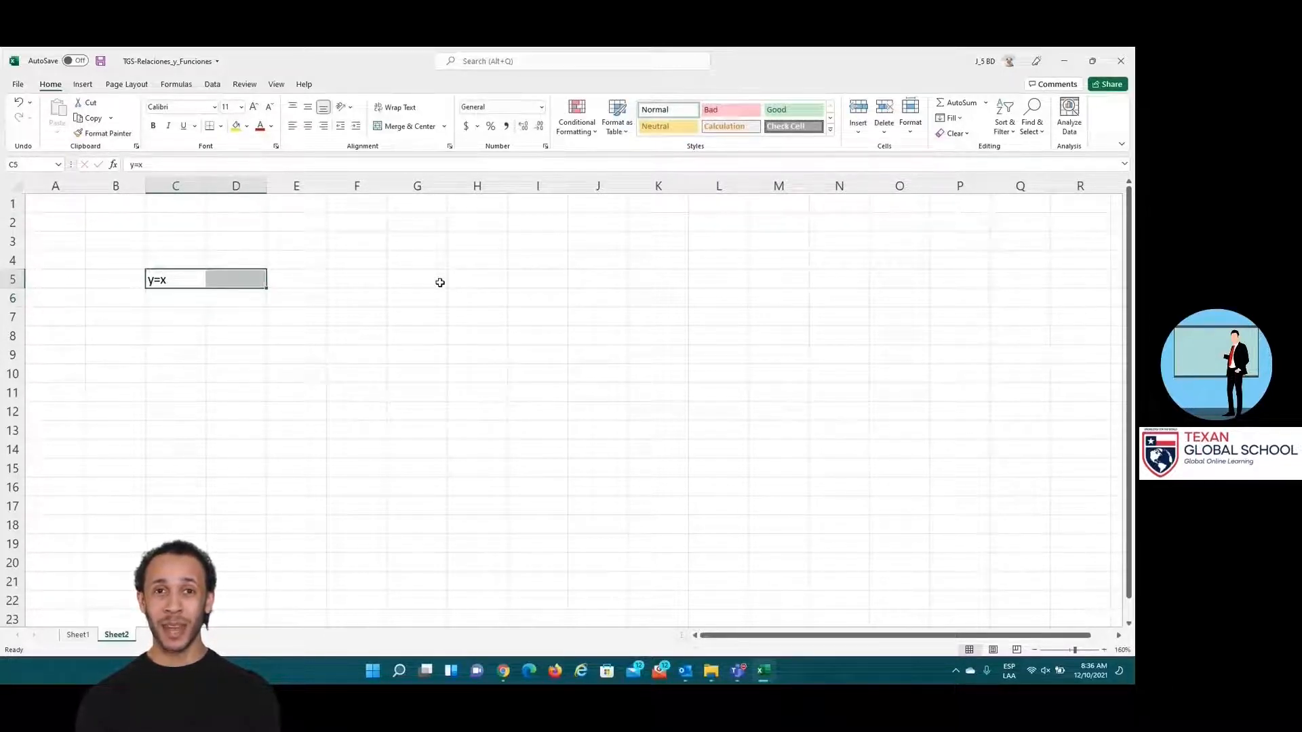
pyautogui.click(307, 129)
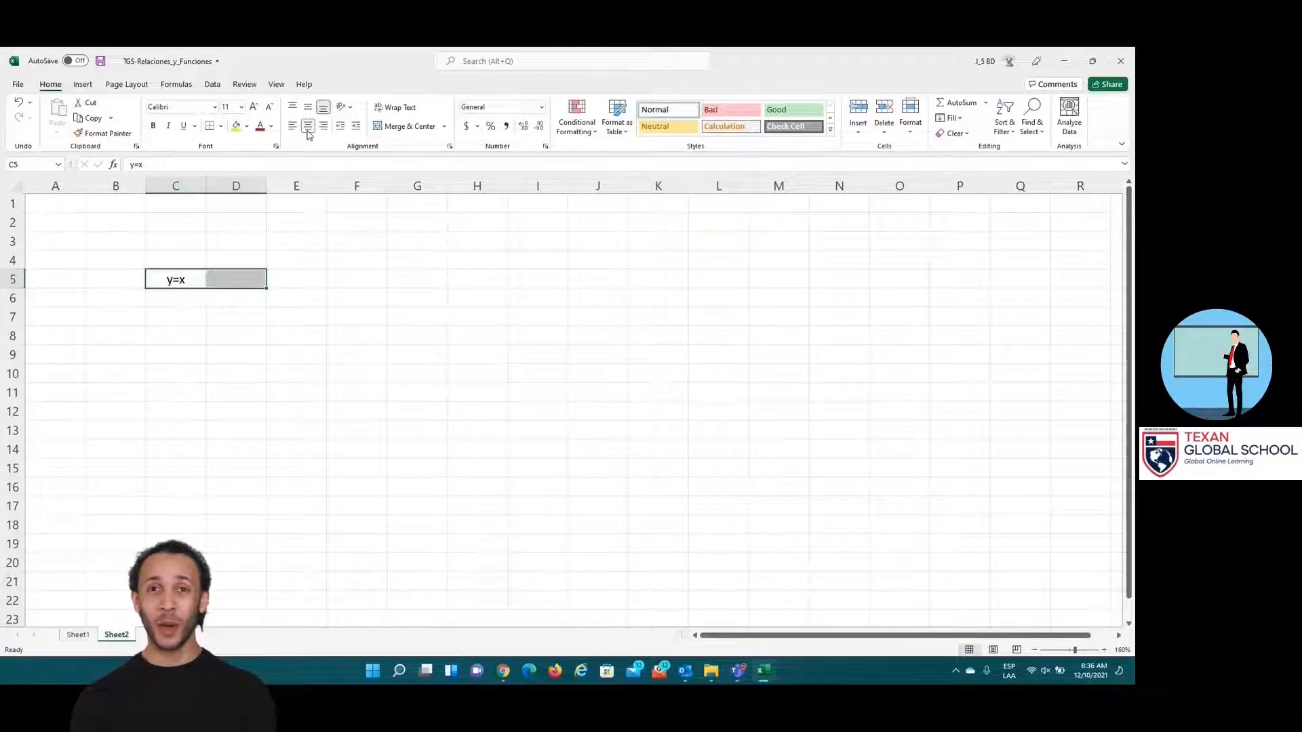
pyautogui.click(406, 126)
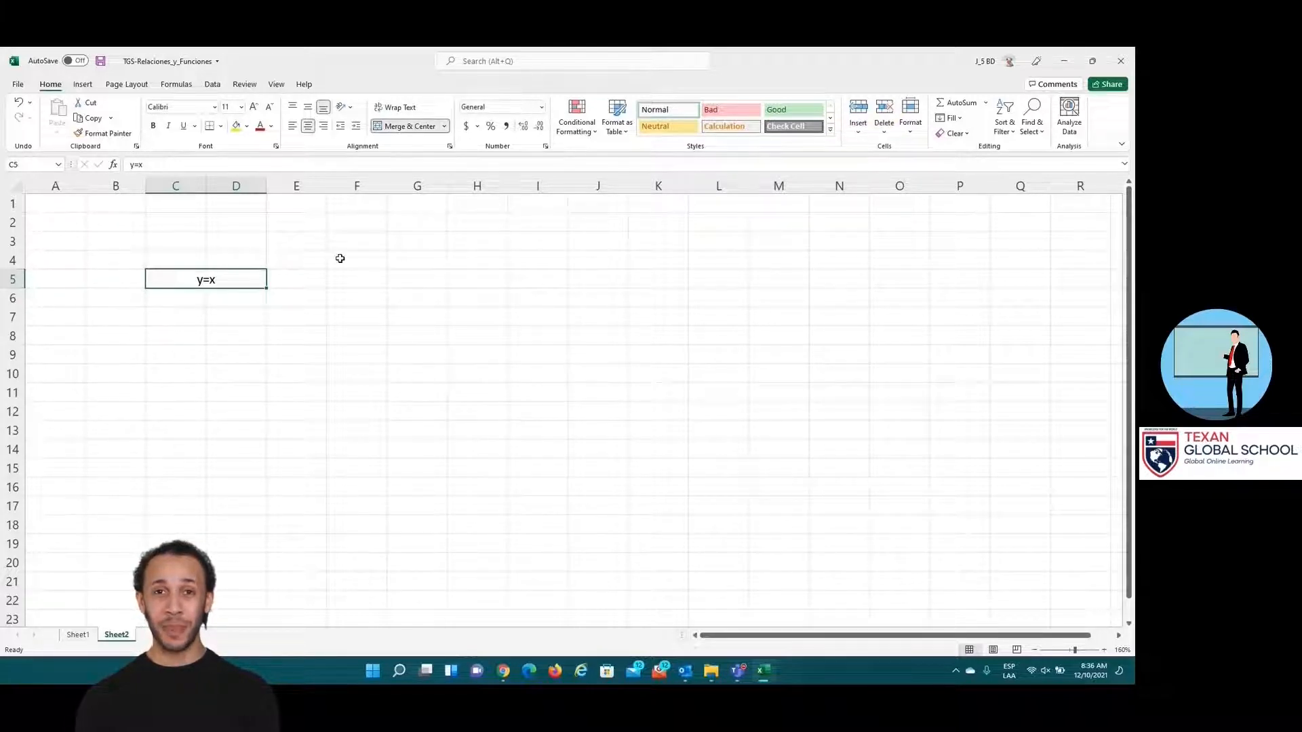
pyautogui.click(153, 126)
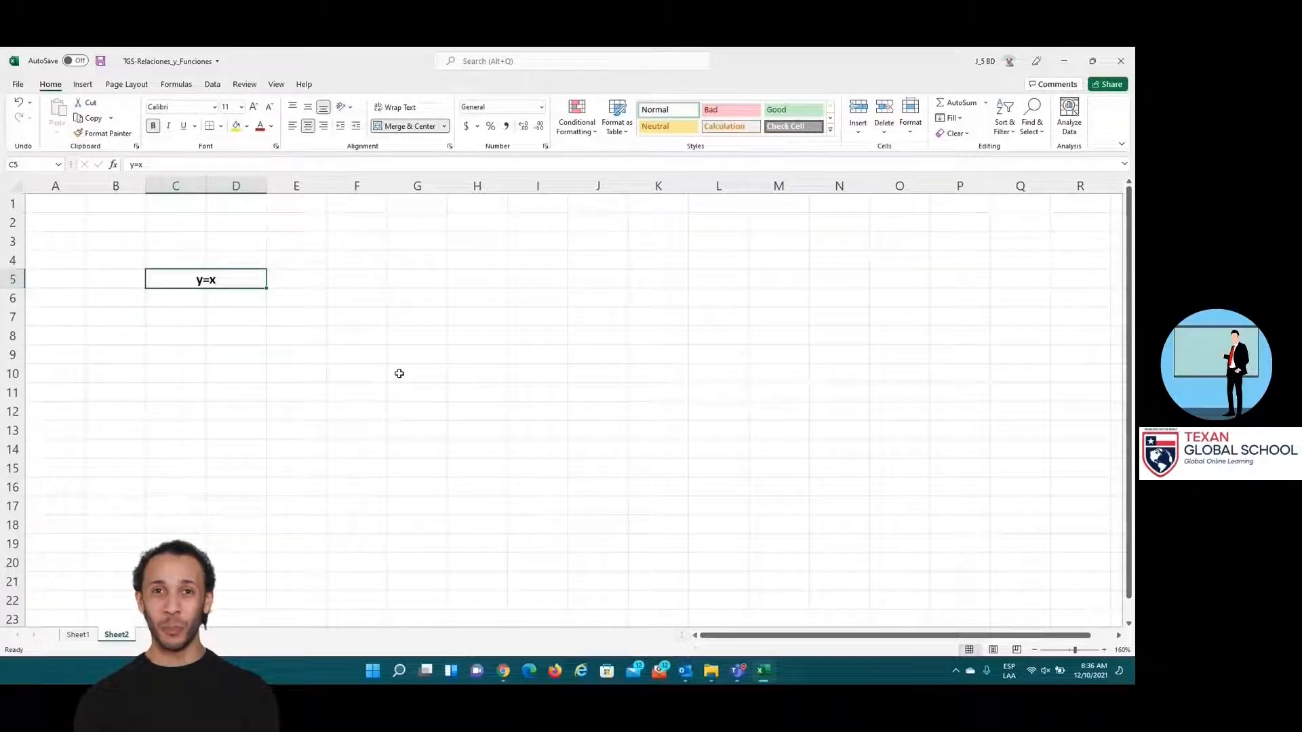
# Step: Enter the column headers x in C6 and y in D6
pyautogui.click(186, 299)
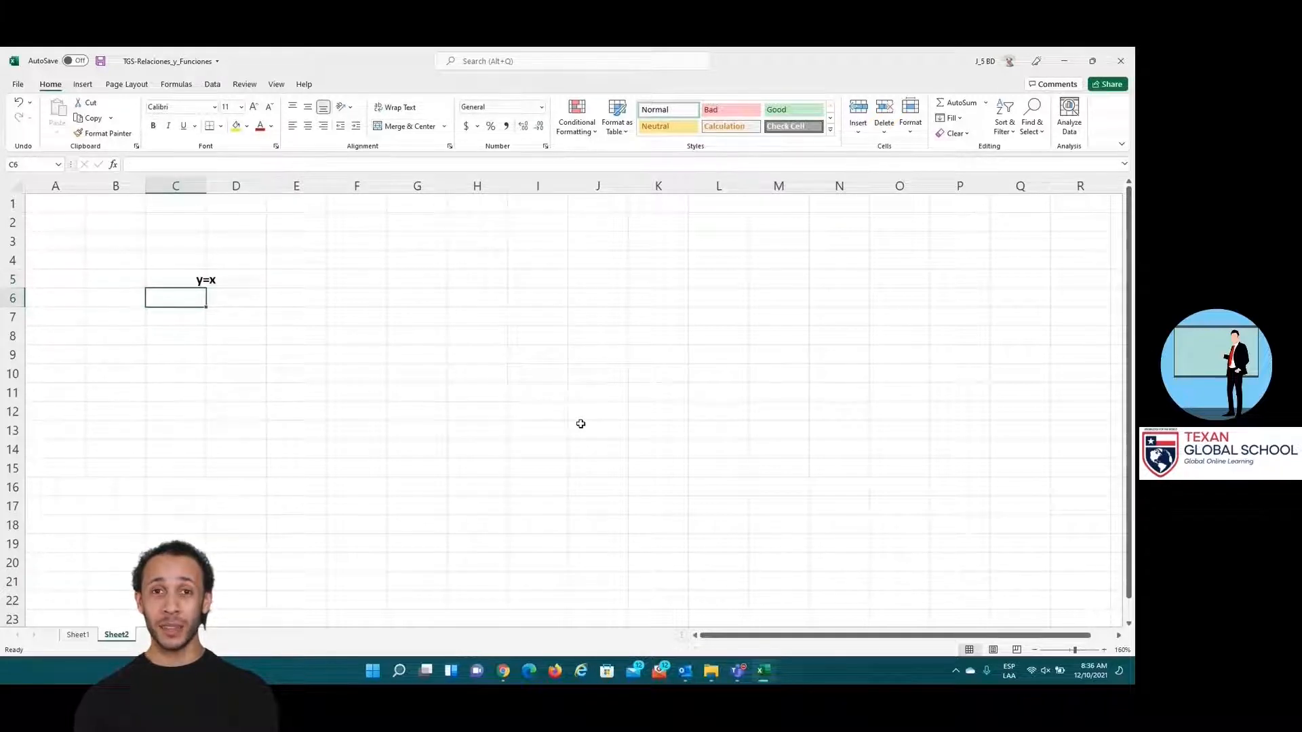
pyautogui.write('x')
pyautogui.press('Tab')
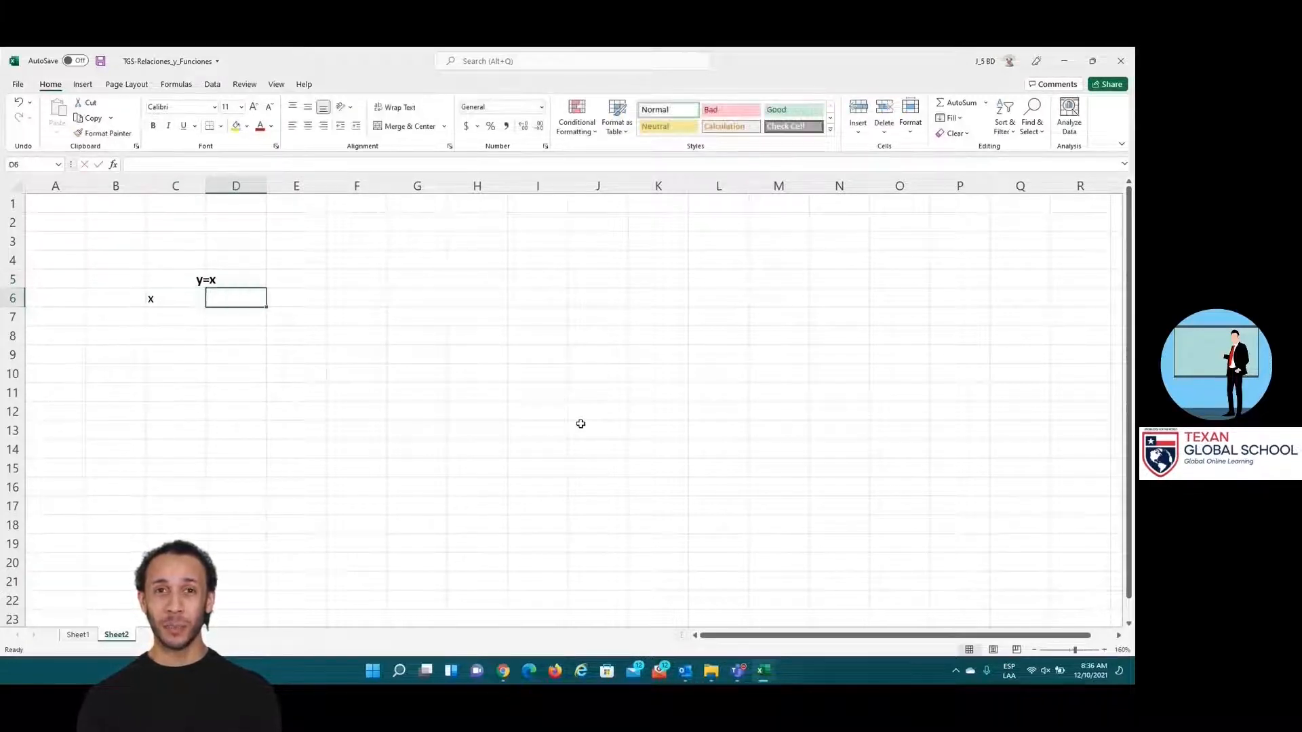
pyautogui.write('y')
pyautogui.press('Left')
pyautogui.press('Down')
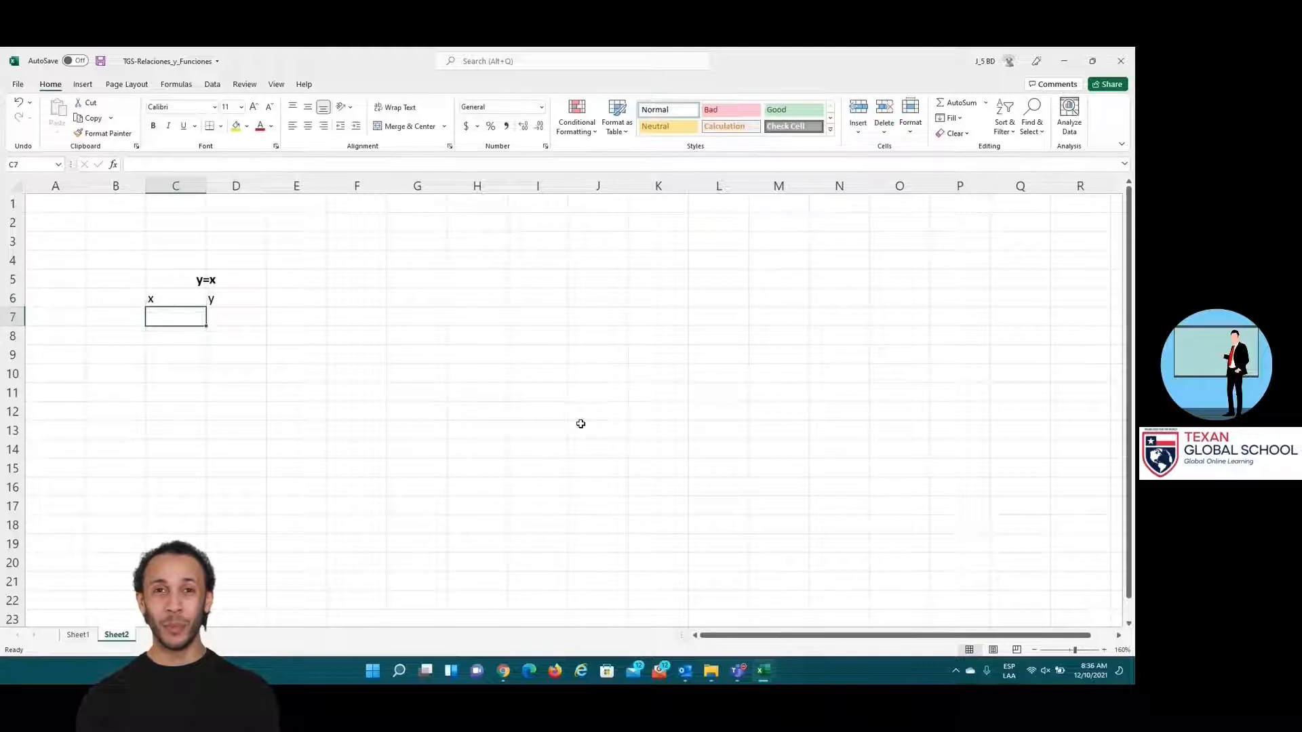
# Step: Fill the x column from C7 to C11 with the values -2, -1, 0, 1 and 2
pyautogui.write('-2')
pyautogui.press('Return')
pyautogui.write('-1')
pyautogui.press('Return')
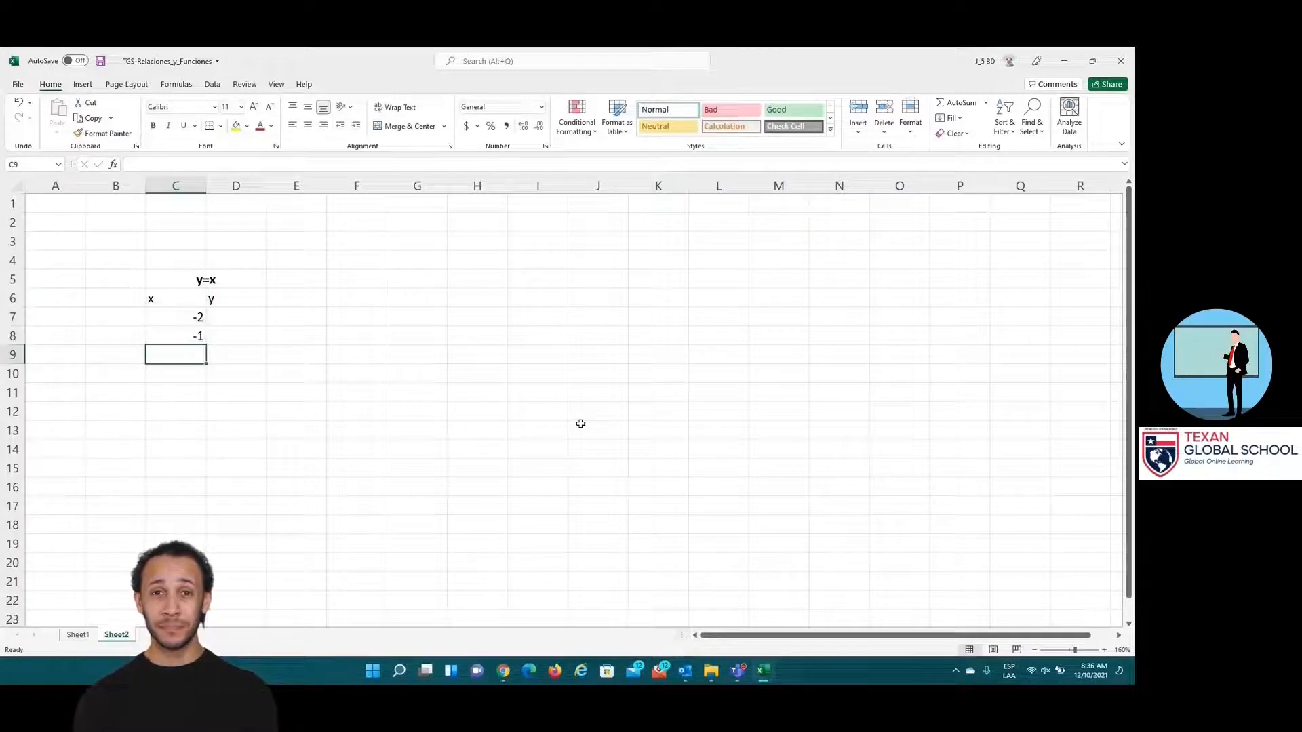
pyautogui.write('0')
pyautogui.press('Return')
pyautogui.write('1')
pyautogui.press('Return')
pyautogui.write('2')
pyautogui.press('Return')
# Step: Centre the contents of C6:D11 and give the range blue outline and inside borders
pyautogui.moveTo(174, 299); pyautogui.dragTo(247, 388)
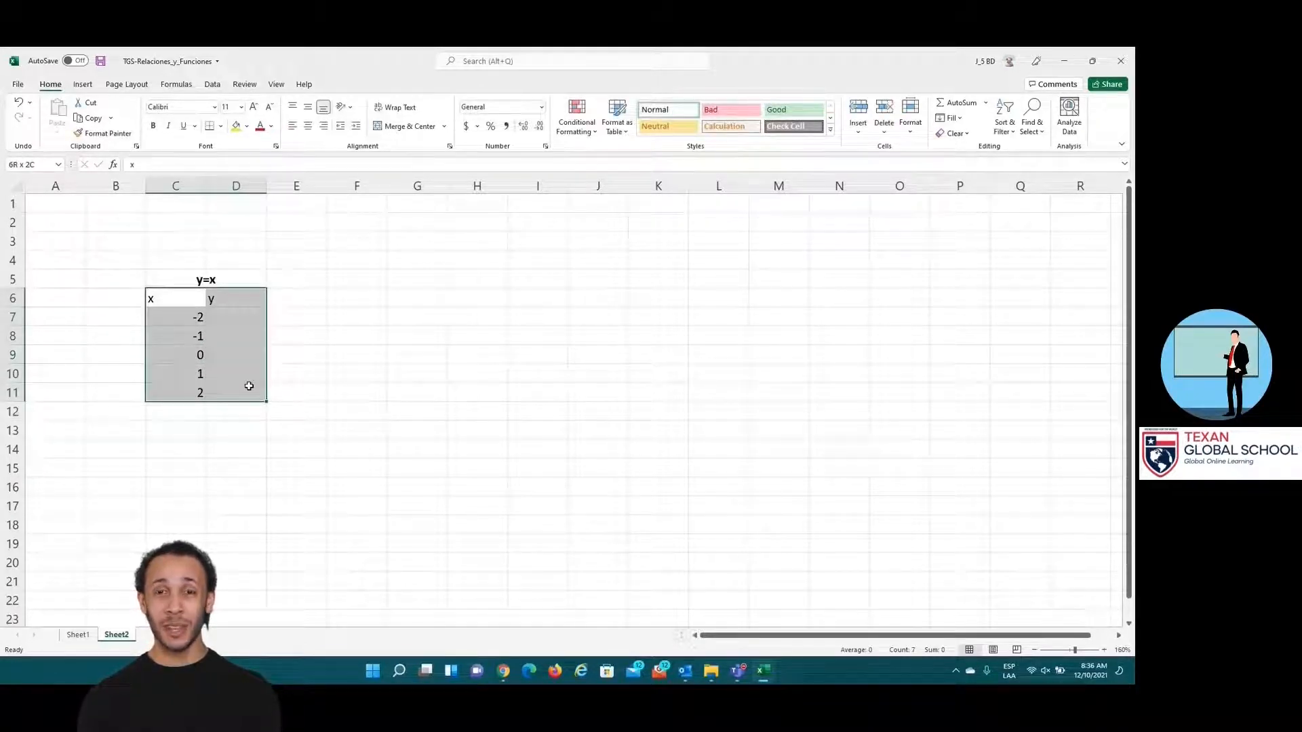
pyautogui.click(314, 128)
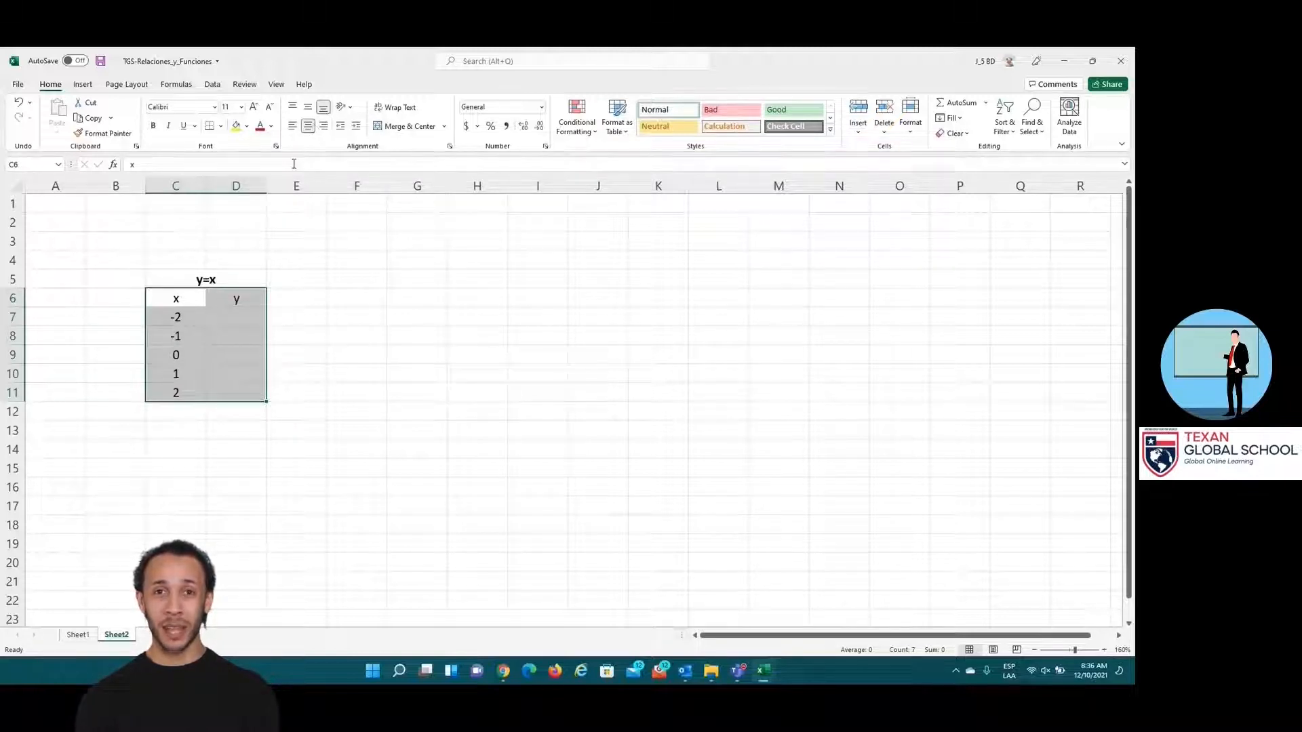
pyautogui.rightClick(243, 320)
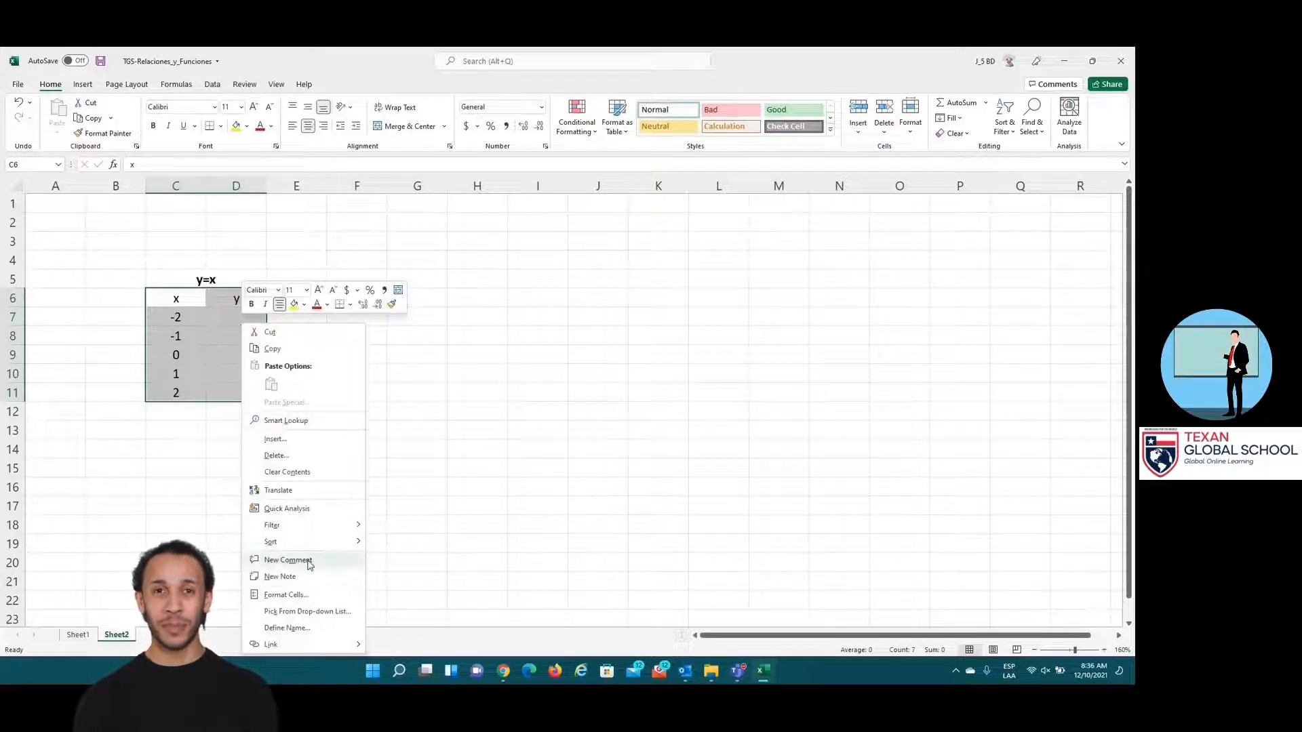
pyautogui.click(302, 595)
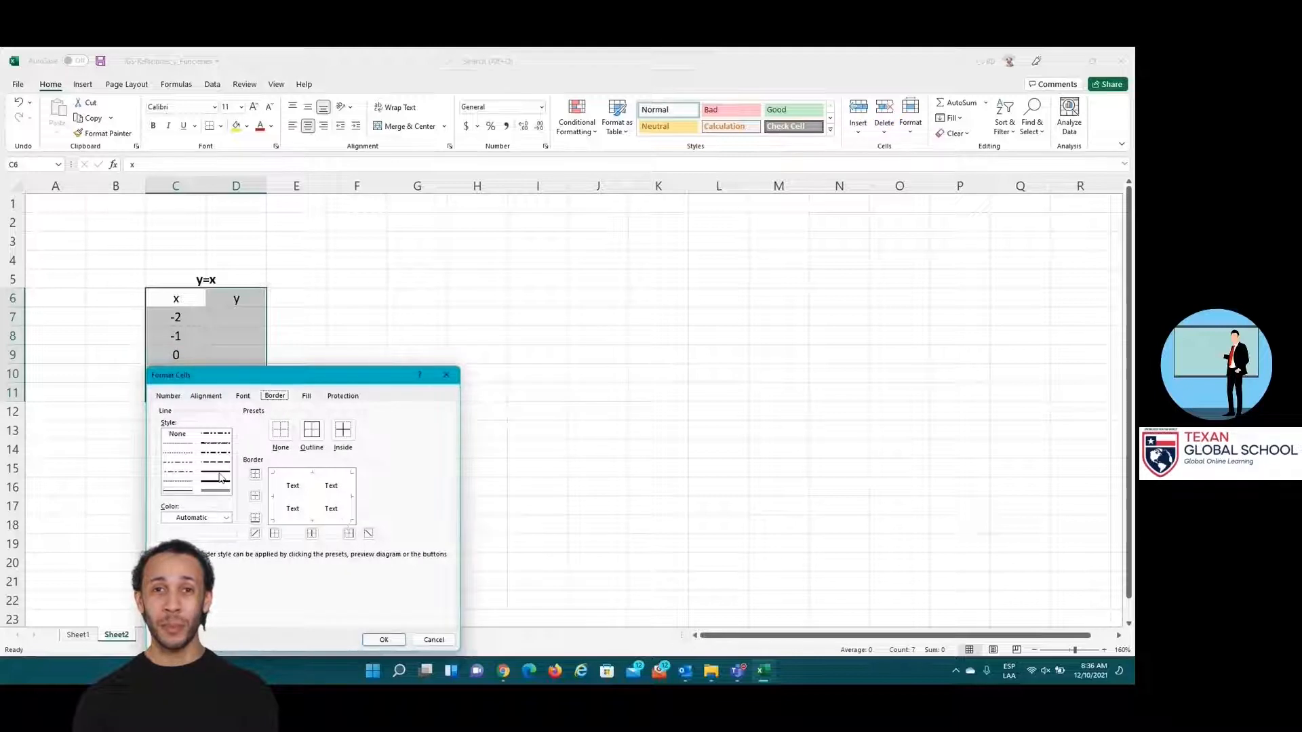
pyautogui.click(226, 519)
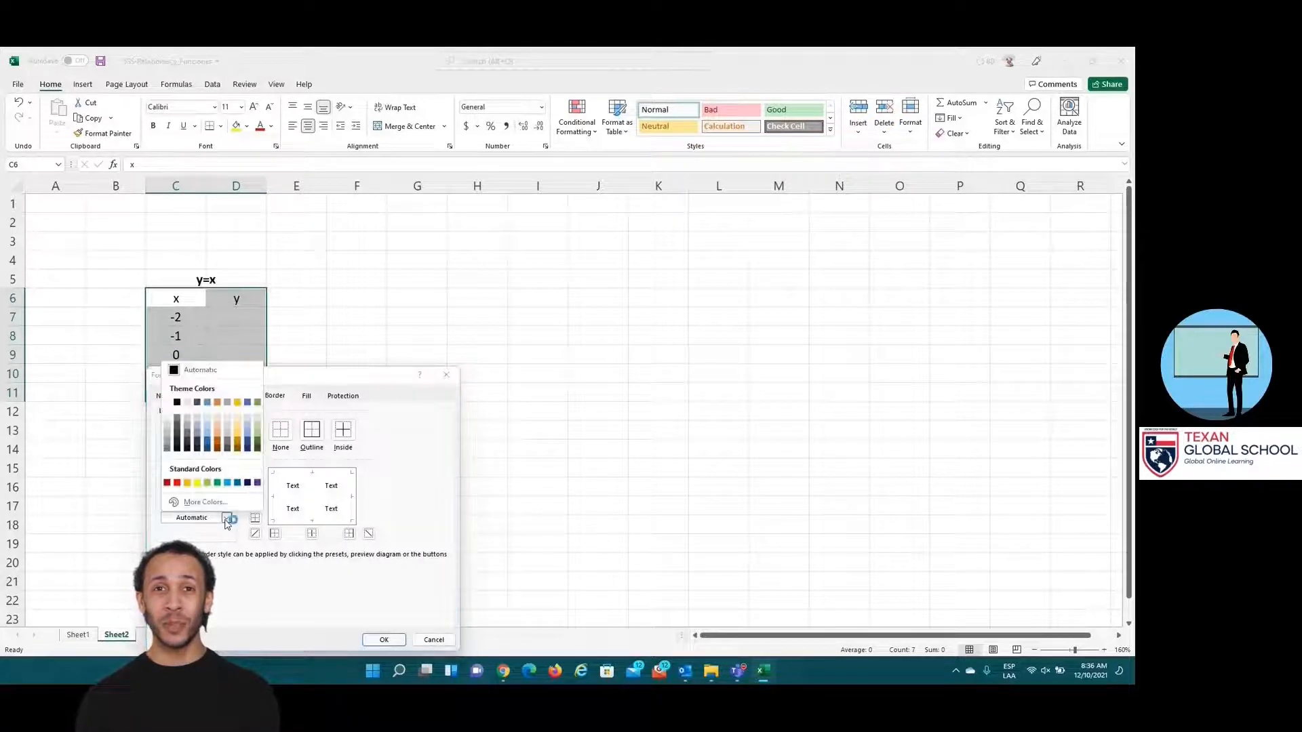
pyautogui.click(238, 482)
pyautogui.click(313, 429)
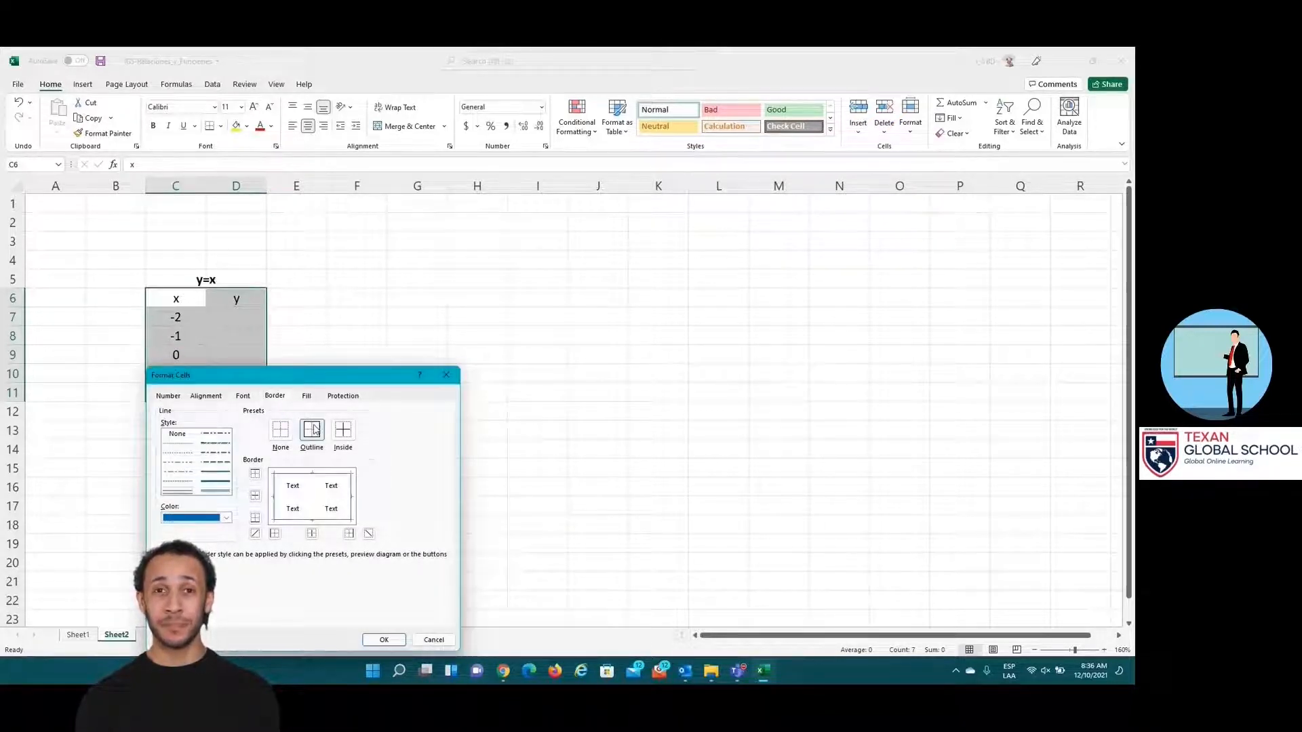
pyautogui.click(343, 429)
pyautogui.click(383, 640)
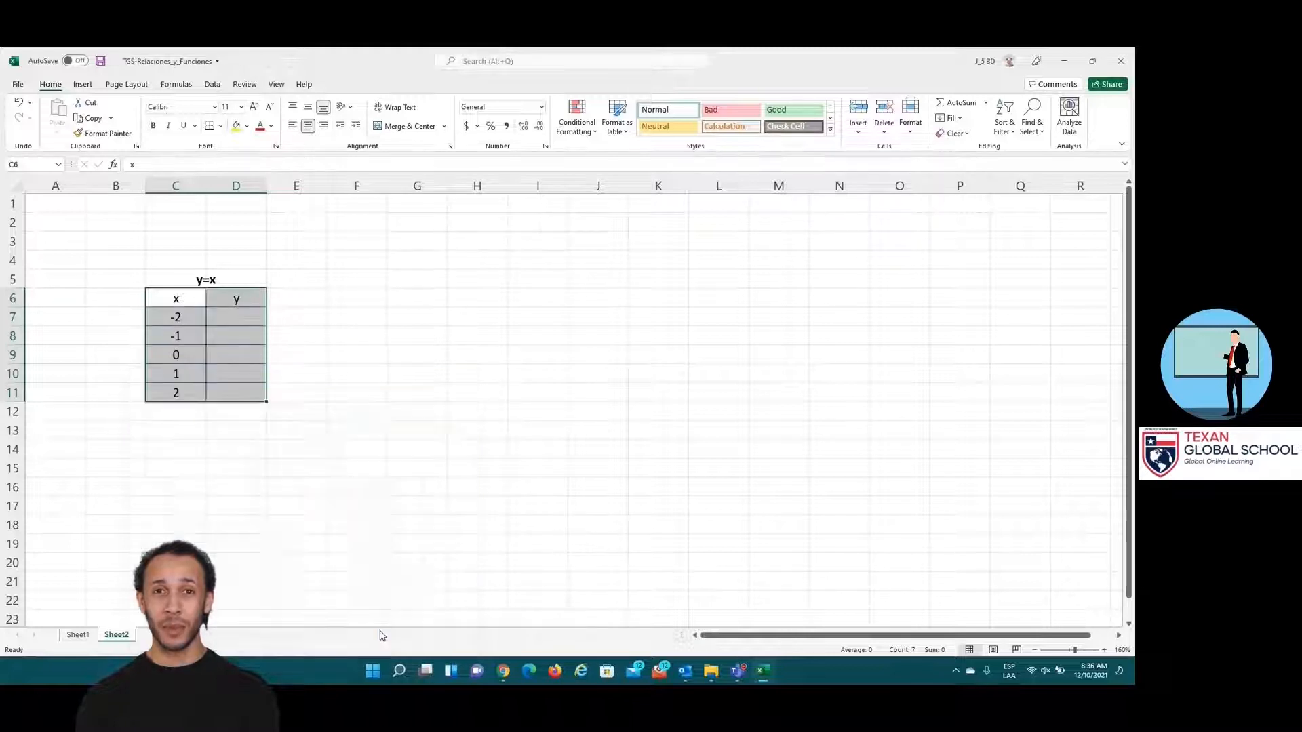
pyautogui.click(402, 322)
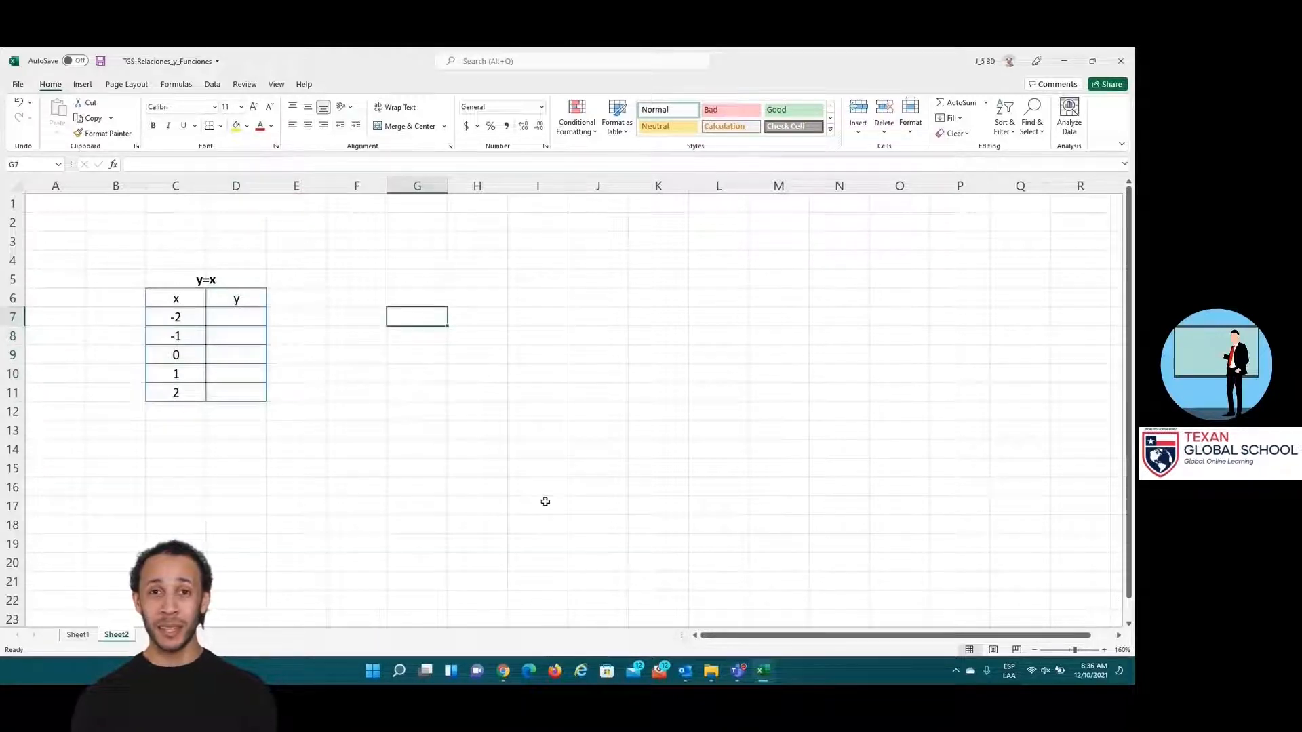
# Step: Enter the formula =C7 in D7 and fill it down the y column to D11
pyautogui.click(253, 317)
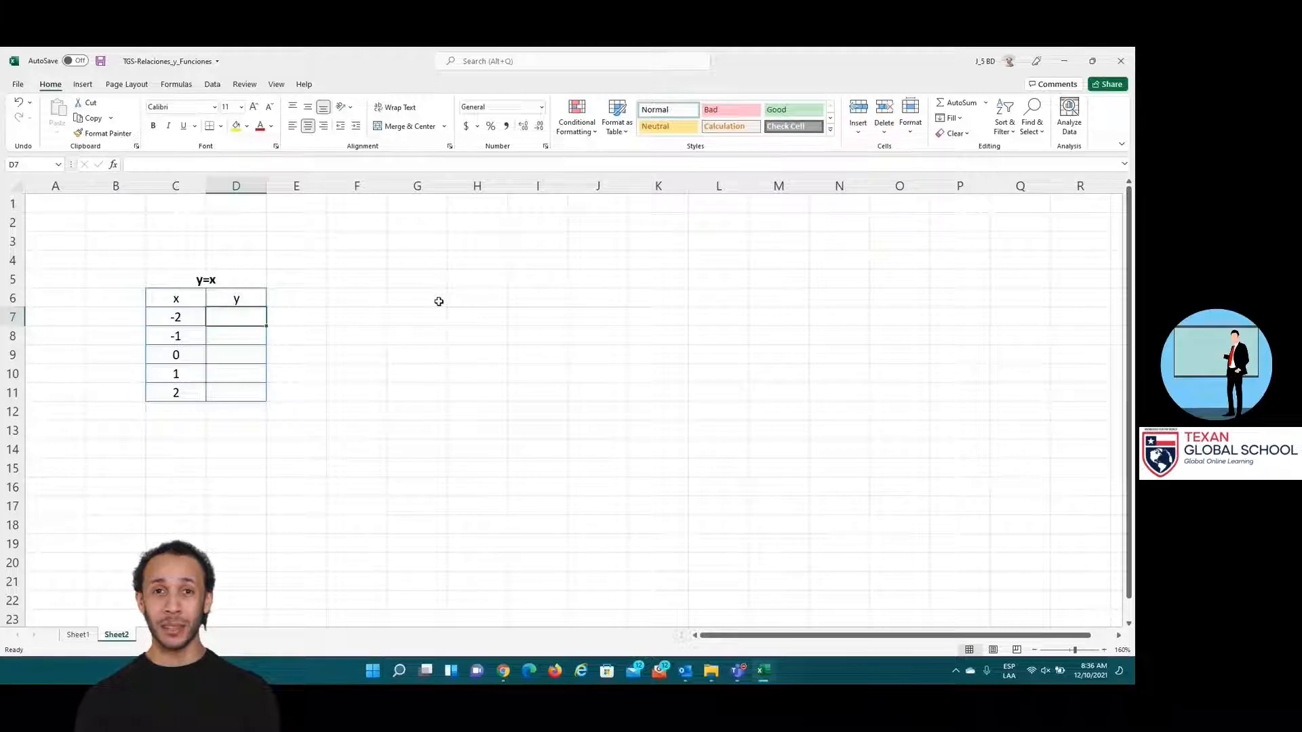
pyautogui.write('=')
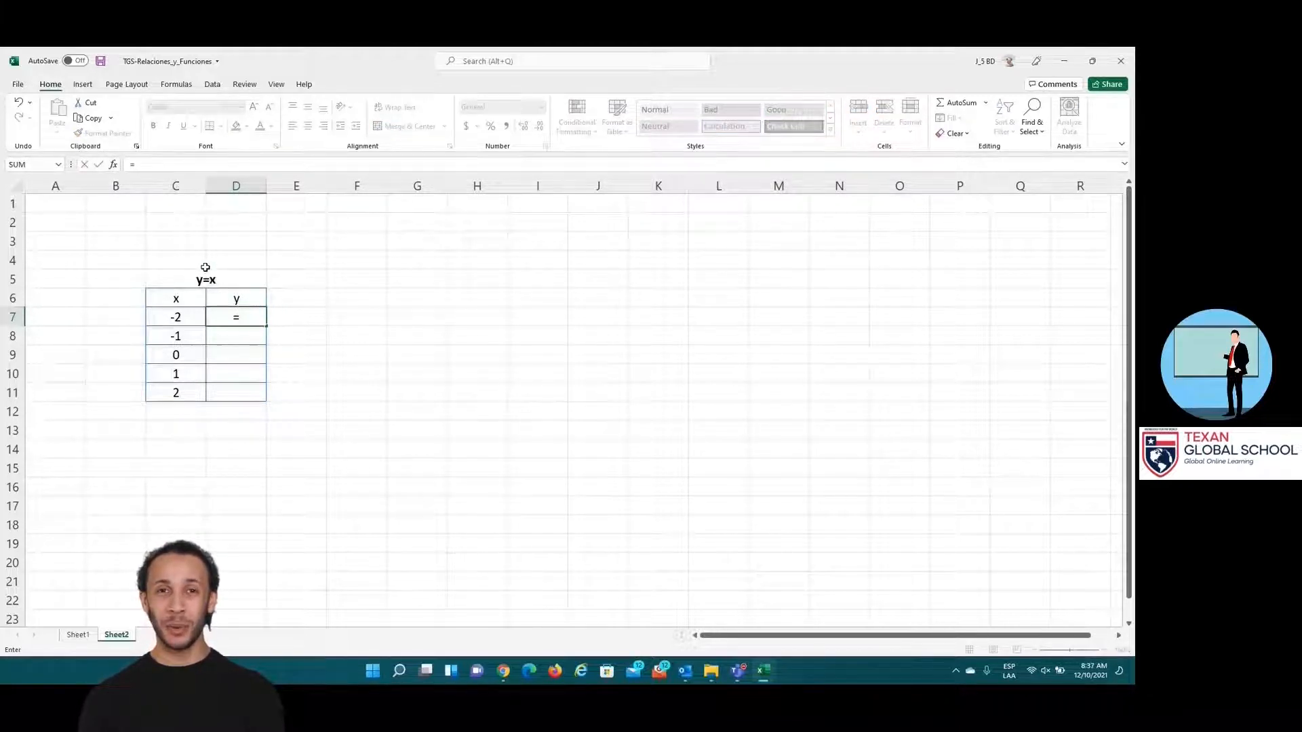
pyautogui.click(181, 320)
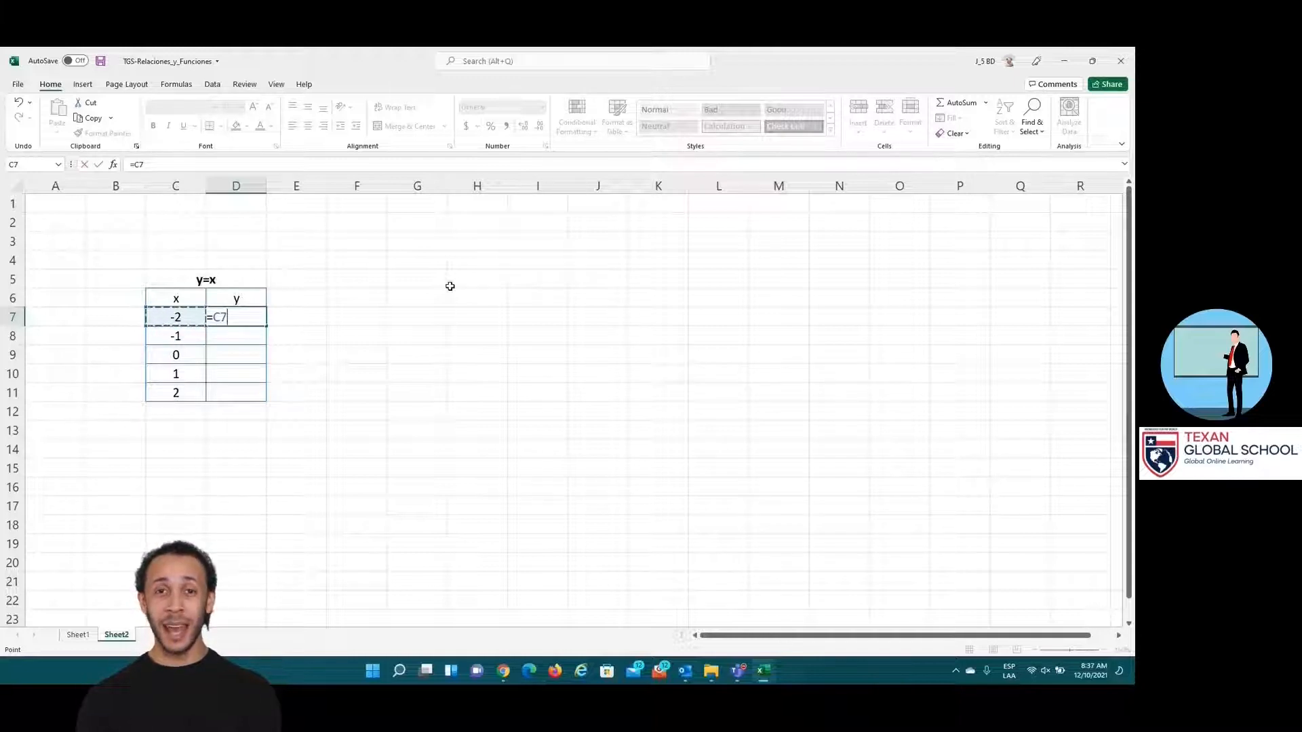
pyautogui.press('Return')
pyautogui.press('Up')
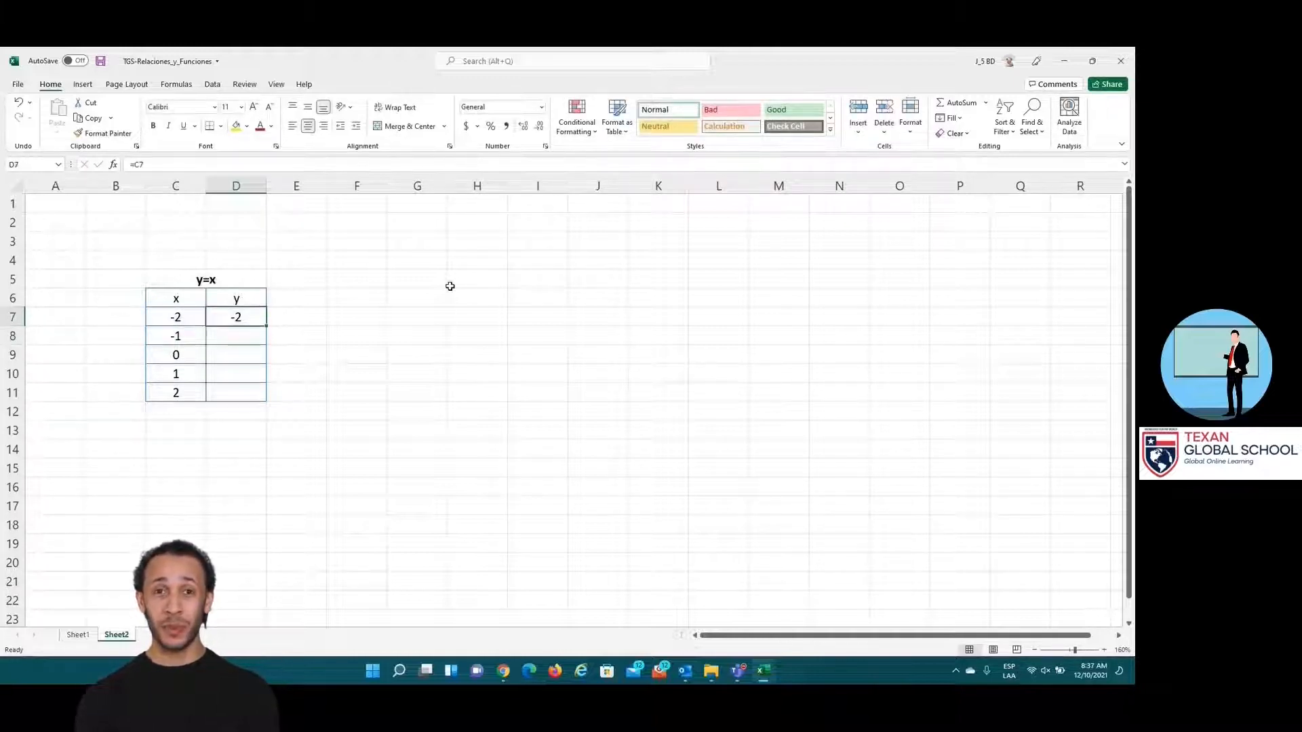
pyautogui.moveTo(267, 326); pyautogui.dragTo(277, 409)
pyautogui.click(356, 293)
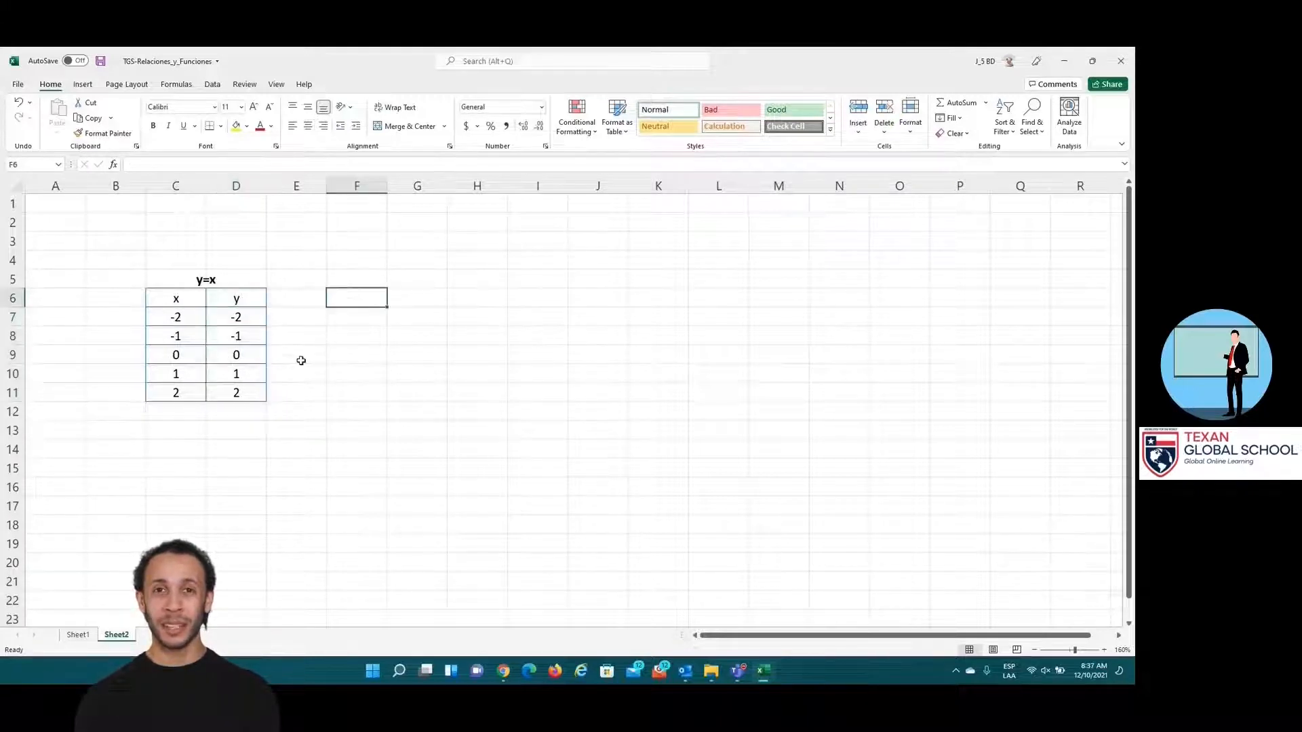
# Step: Insert a scatter chart with smooth lines and markers from C6:D11 and move it up, closer to the table
pyautogui.moveTo(170, 300); pyautogui.dragTo(231, 388)
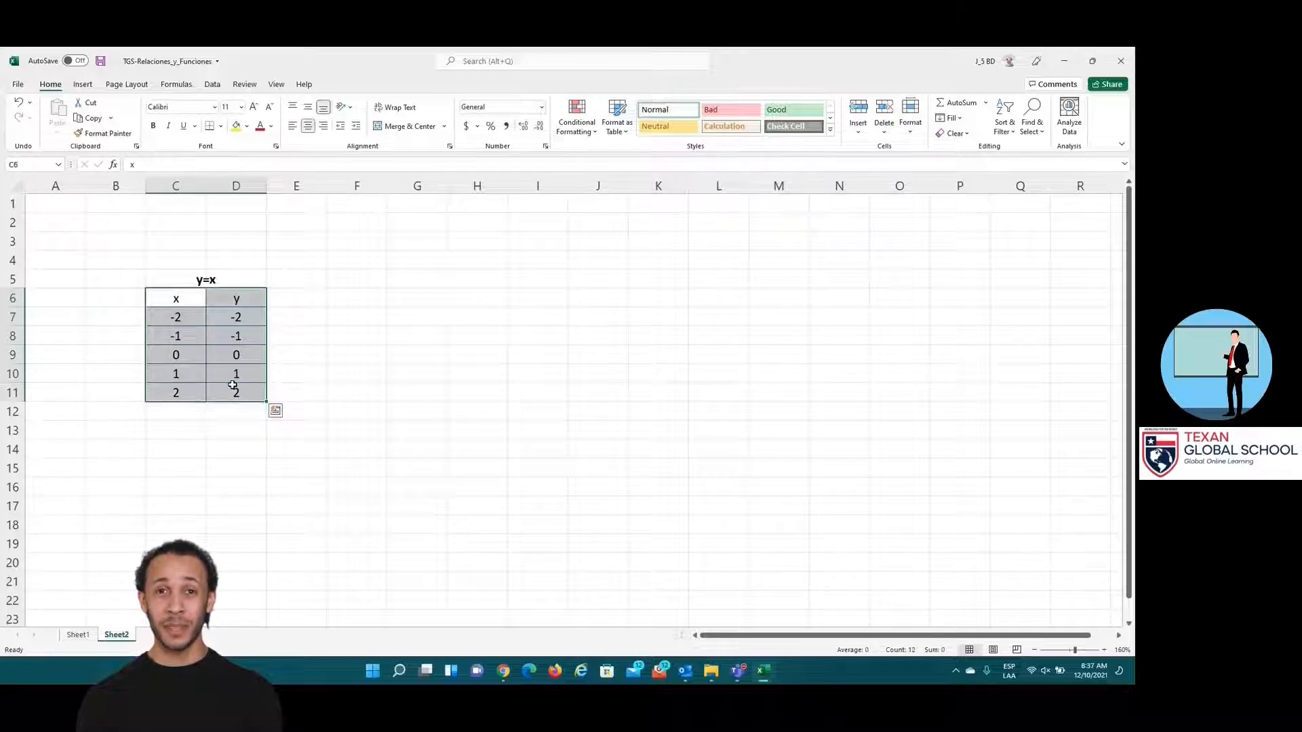
pyautogui.click(83, 84)
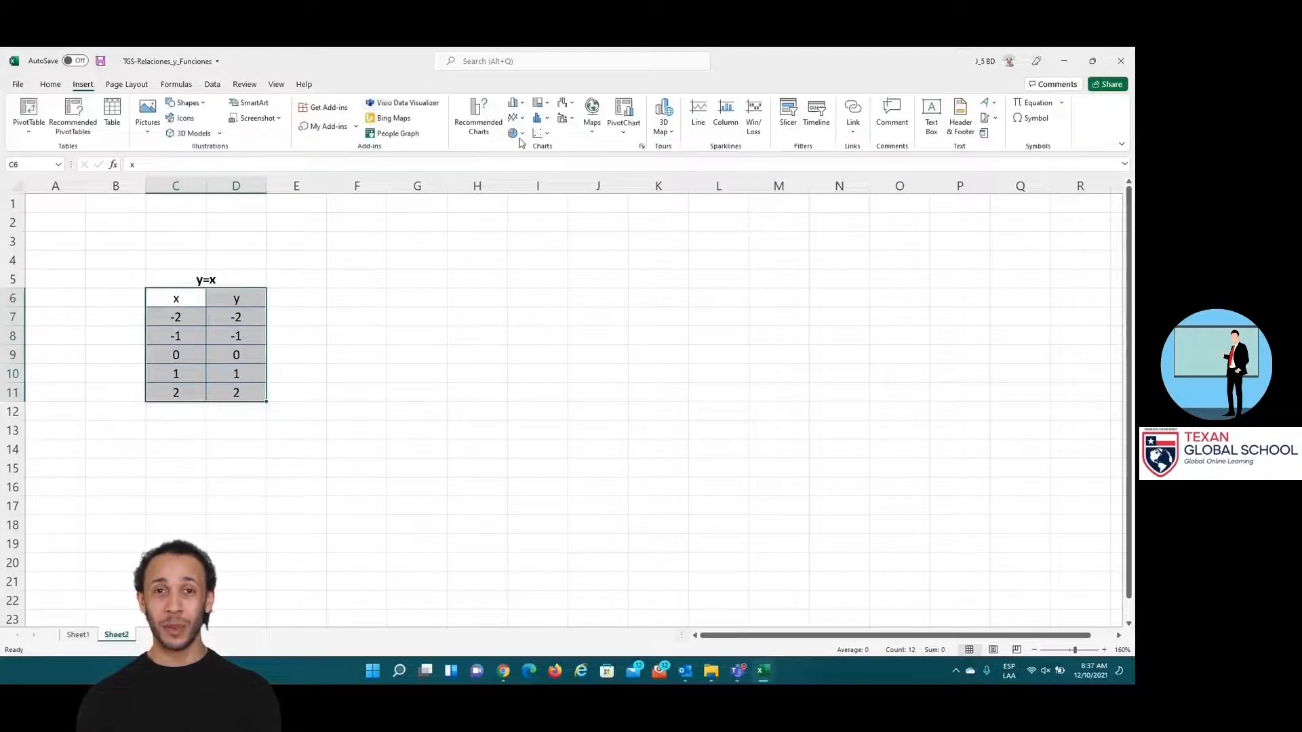
pyautogui.click(550, 135)
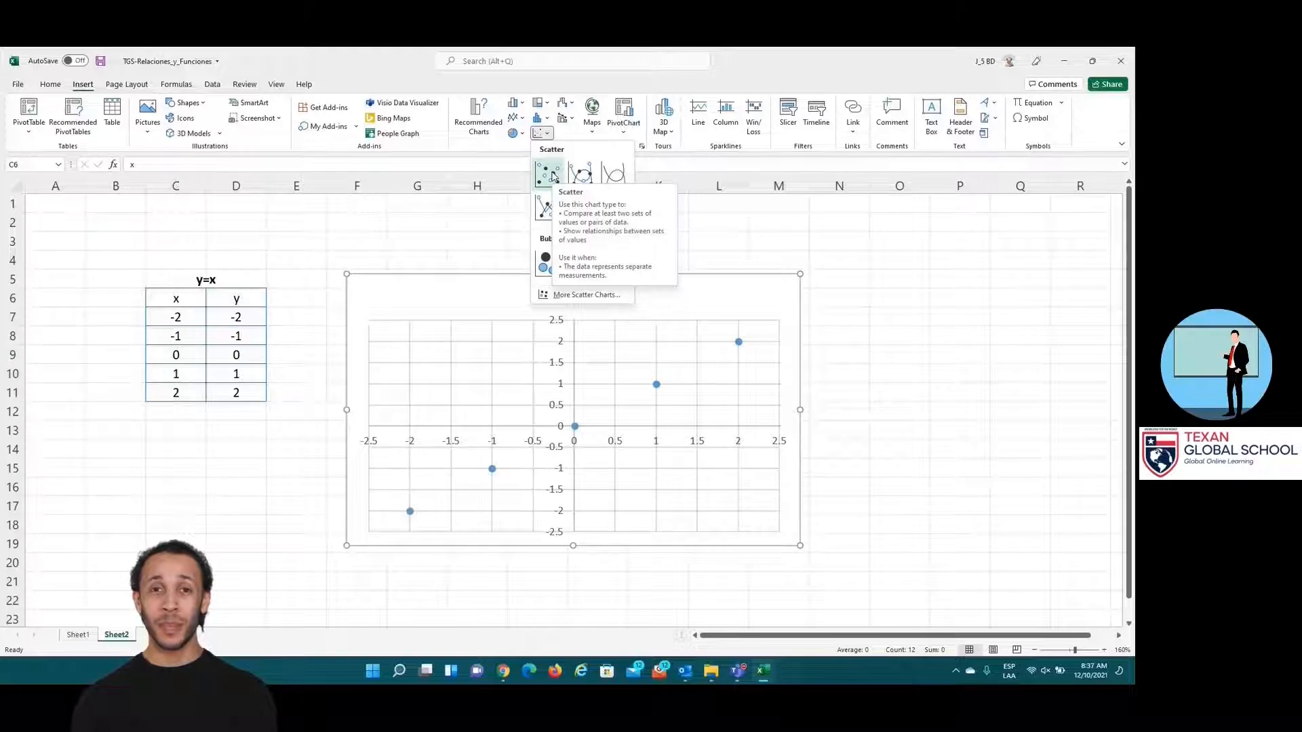
pyautogui.click(582, 175)
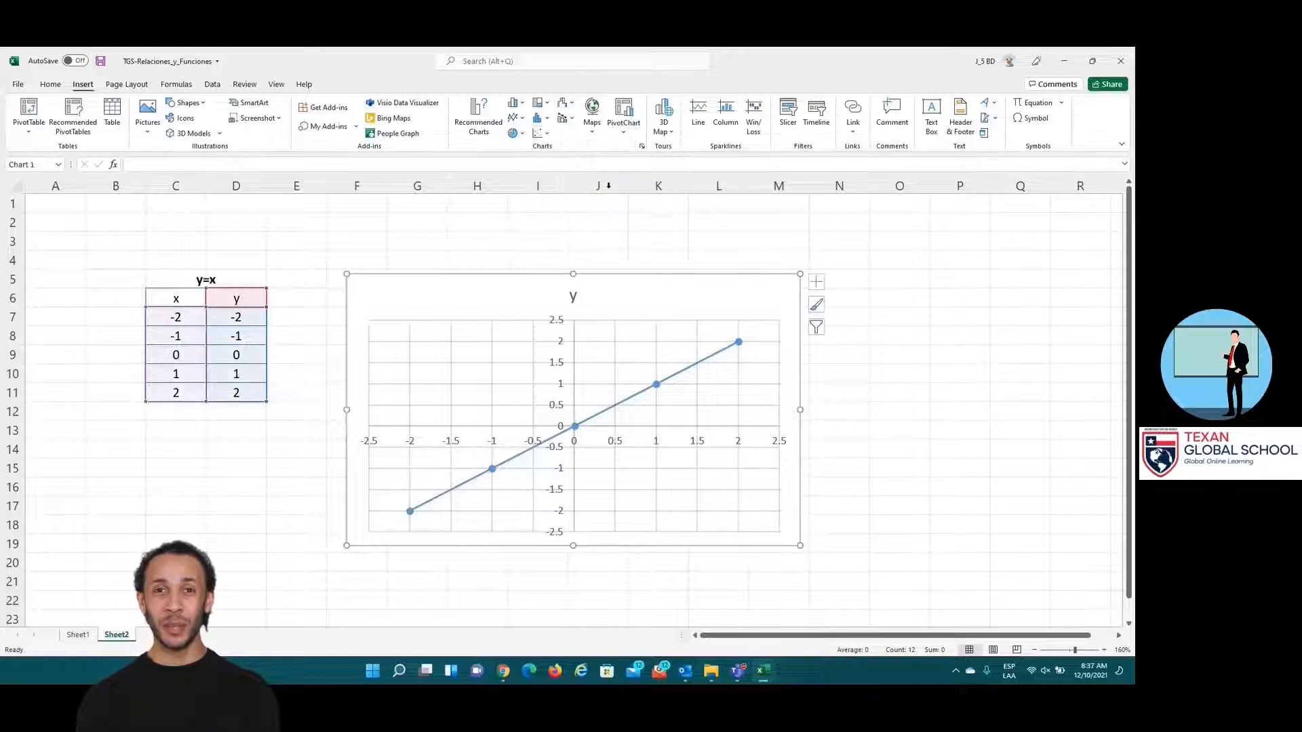
pyautogui.moveTo(677, 288); pyautogui.dragTo(635, 248)
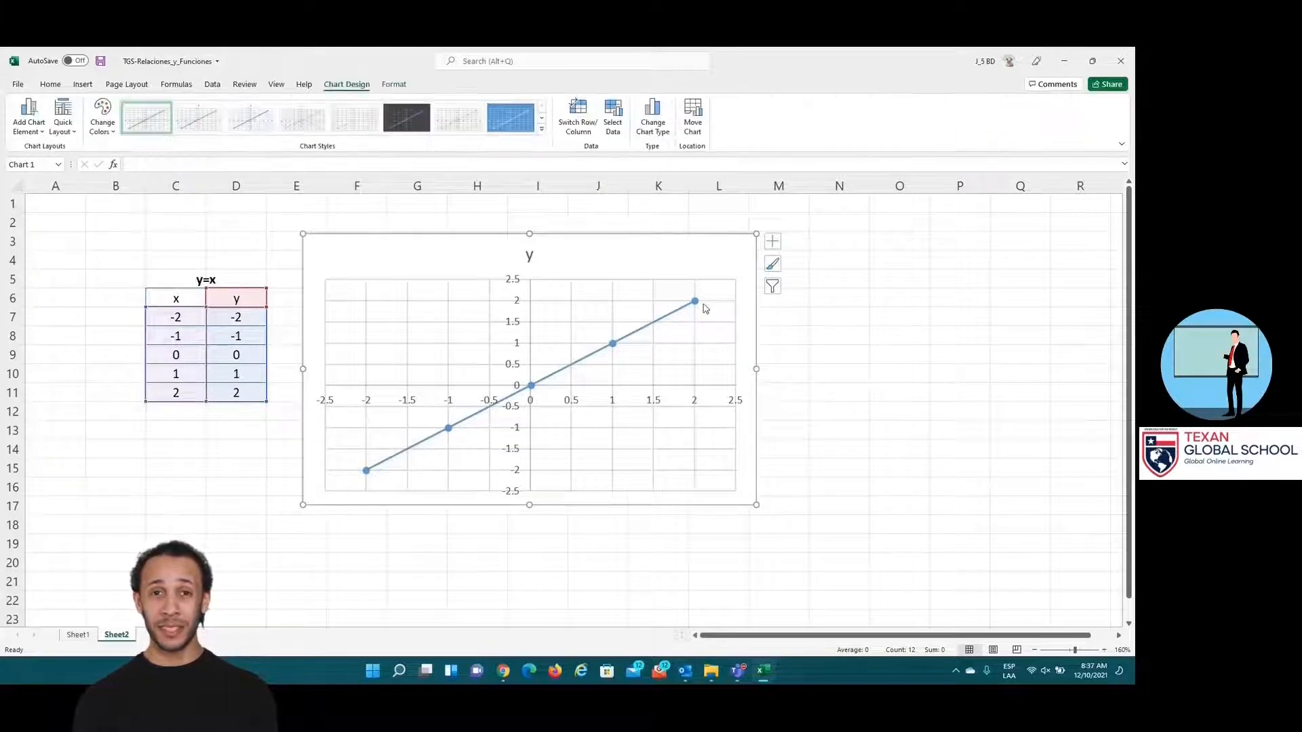
# Step: Examine the coordinates of the plotted points on the y=x chart
pyautogui.moveTo(695, 307)
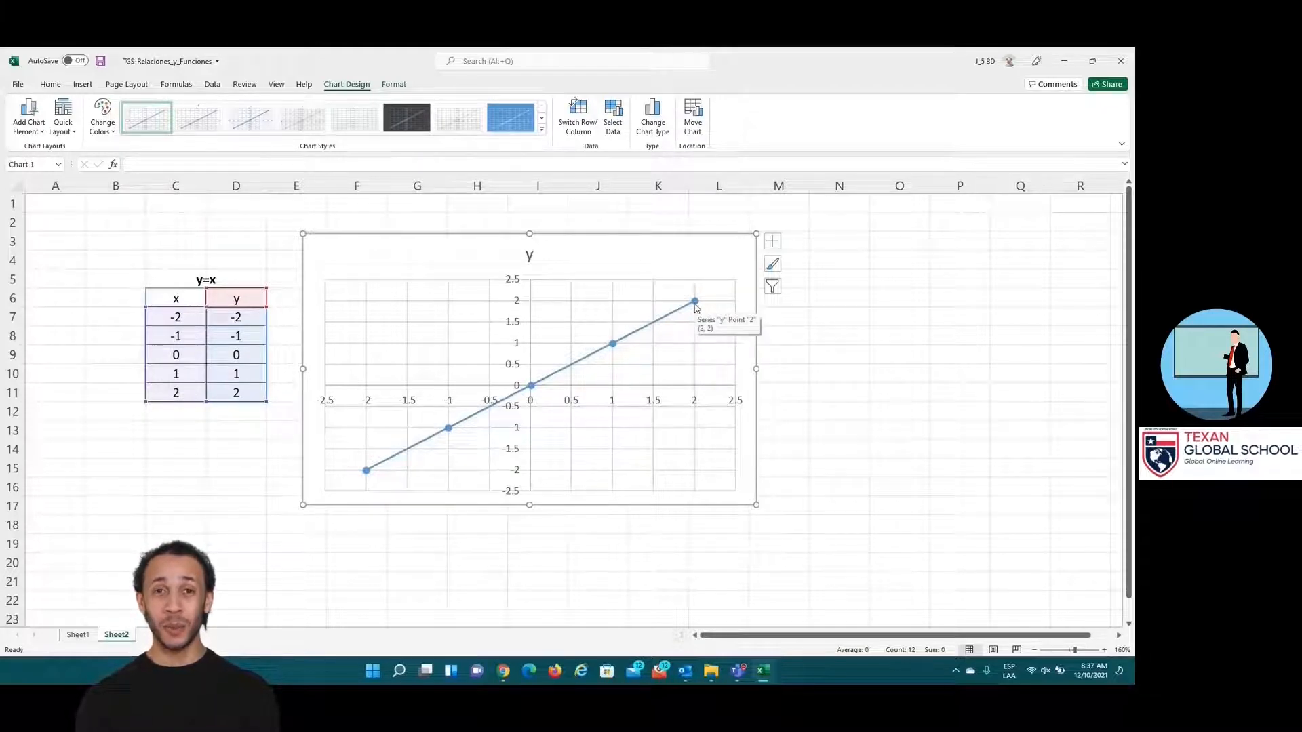
pyautogui.moveTo(609, 351)
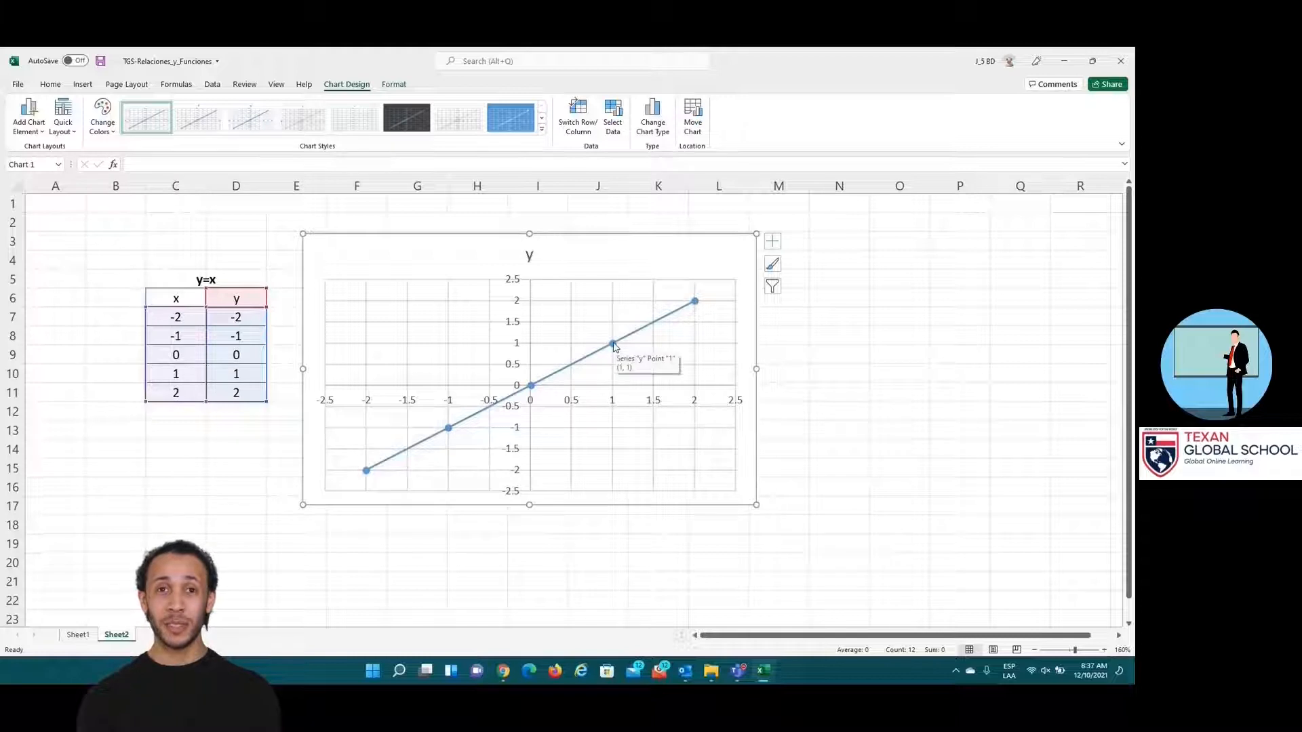
pyautogui.moveTo(534, 389)
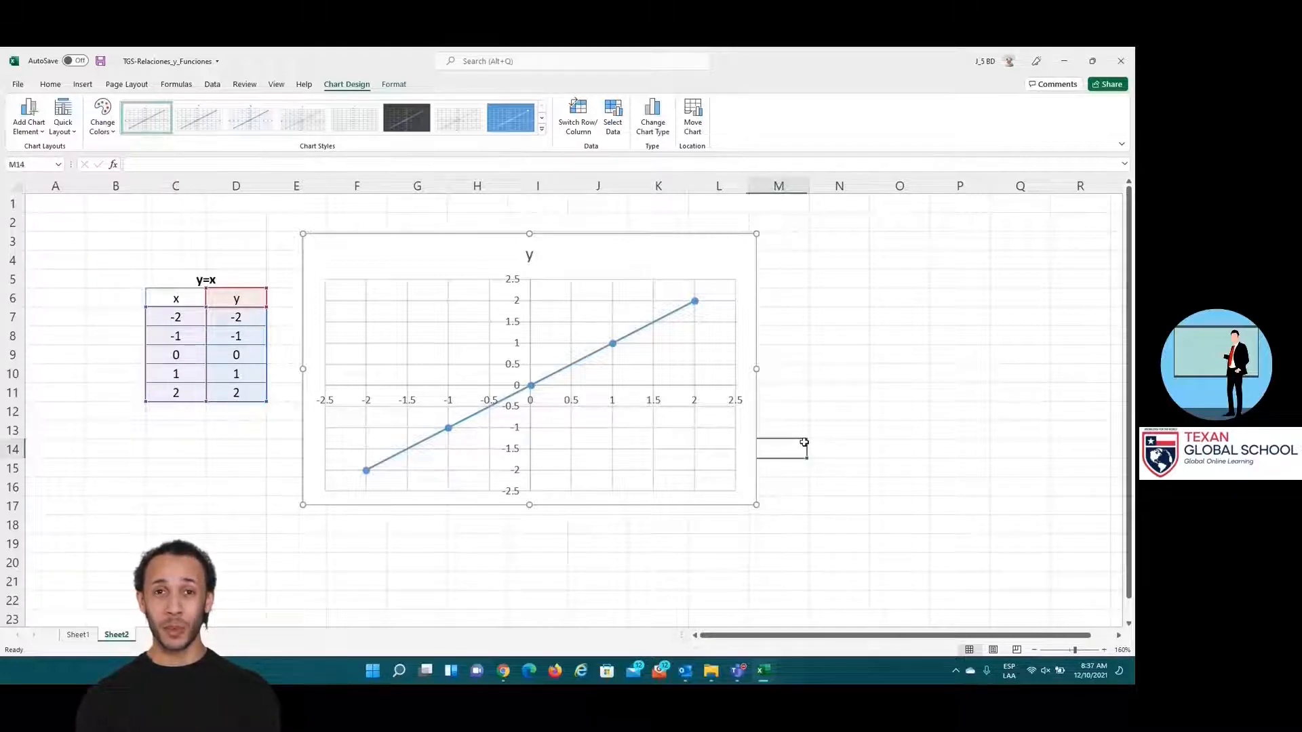
pyautogui.click(805, 442)
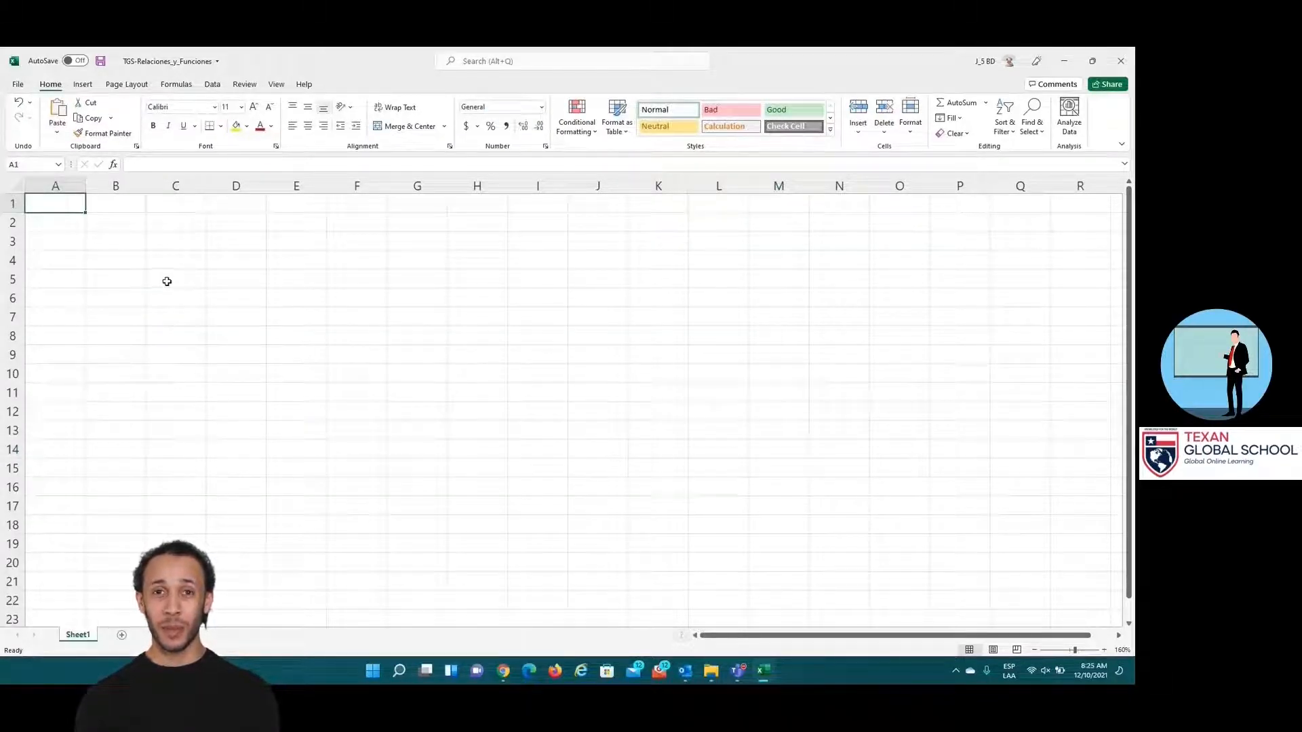
# Step: Enter y=x^2 in C5 of the blank Sheet1 as the title of the quadratic function table
pyautogui.click(167, 281)
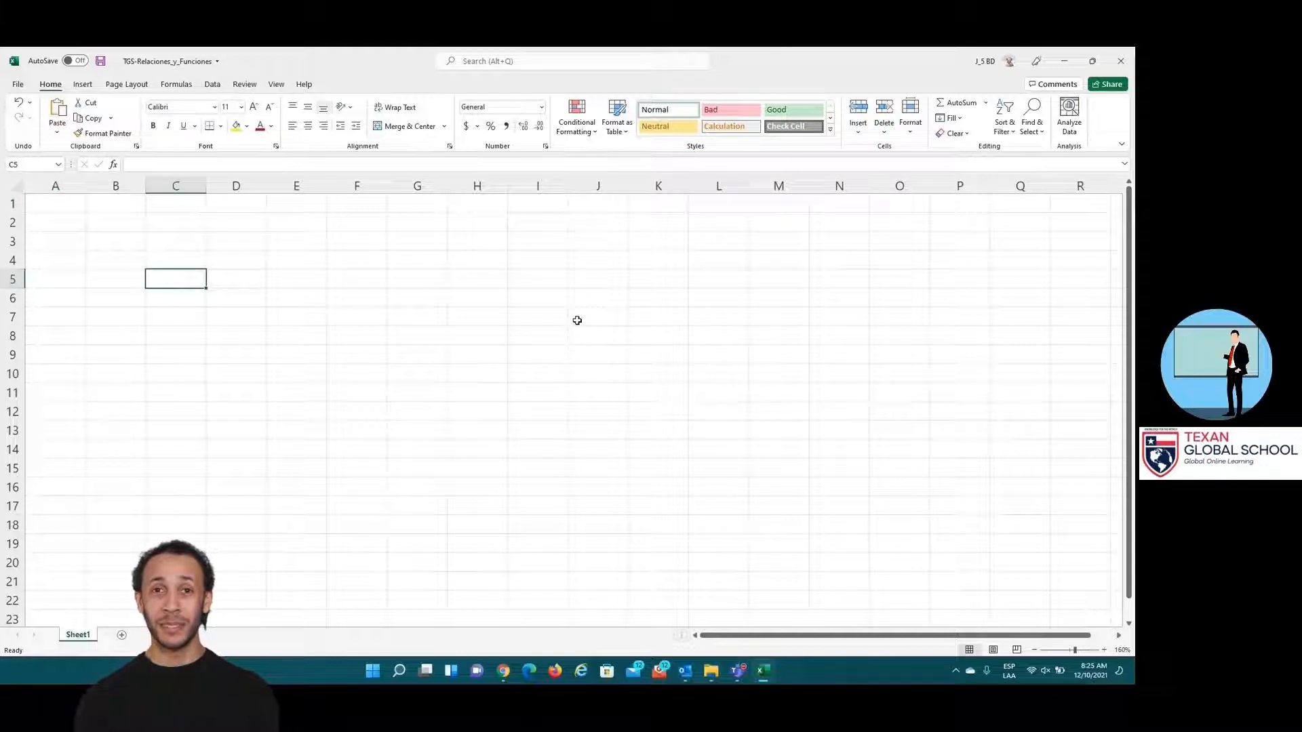
pyautogui.write('y=')
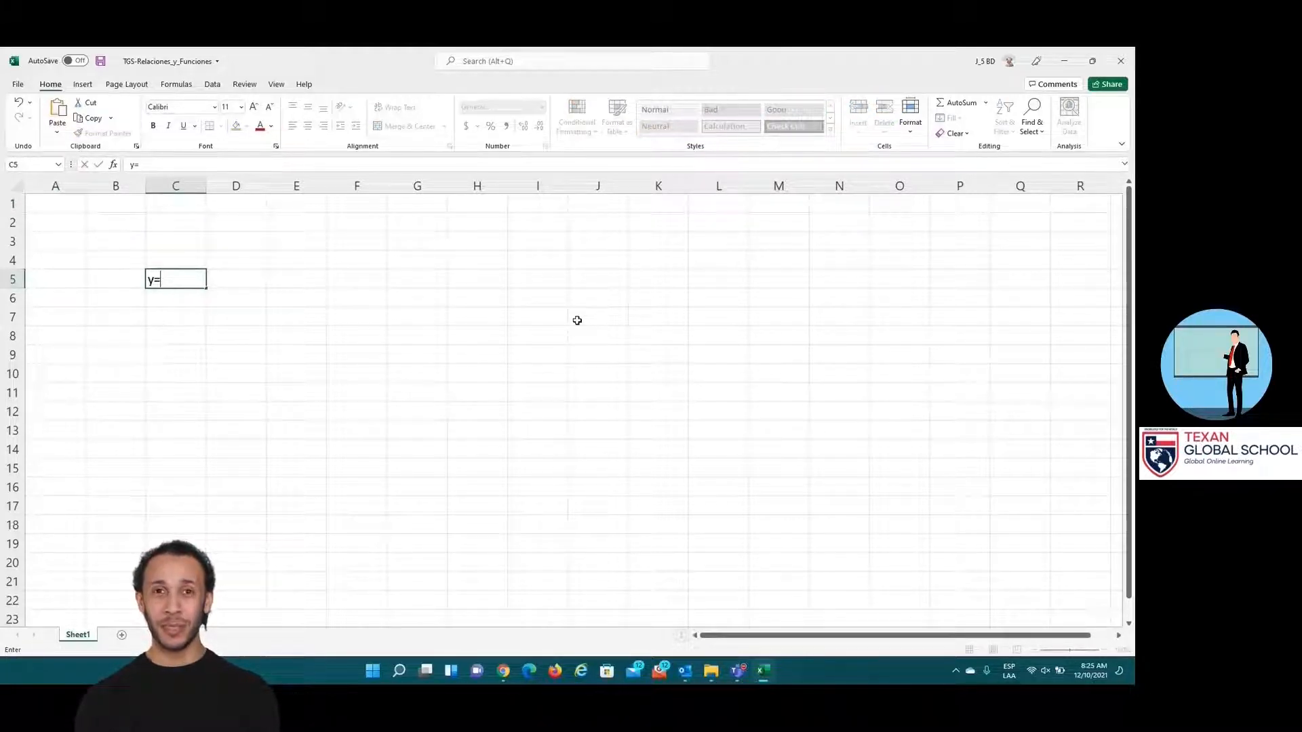
pyautogui.write('x')
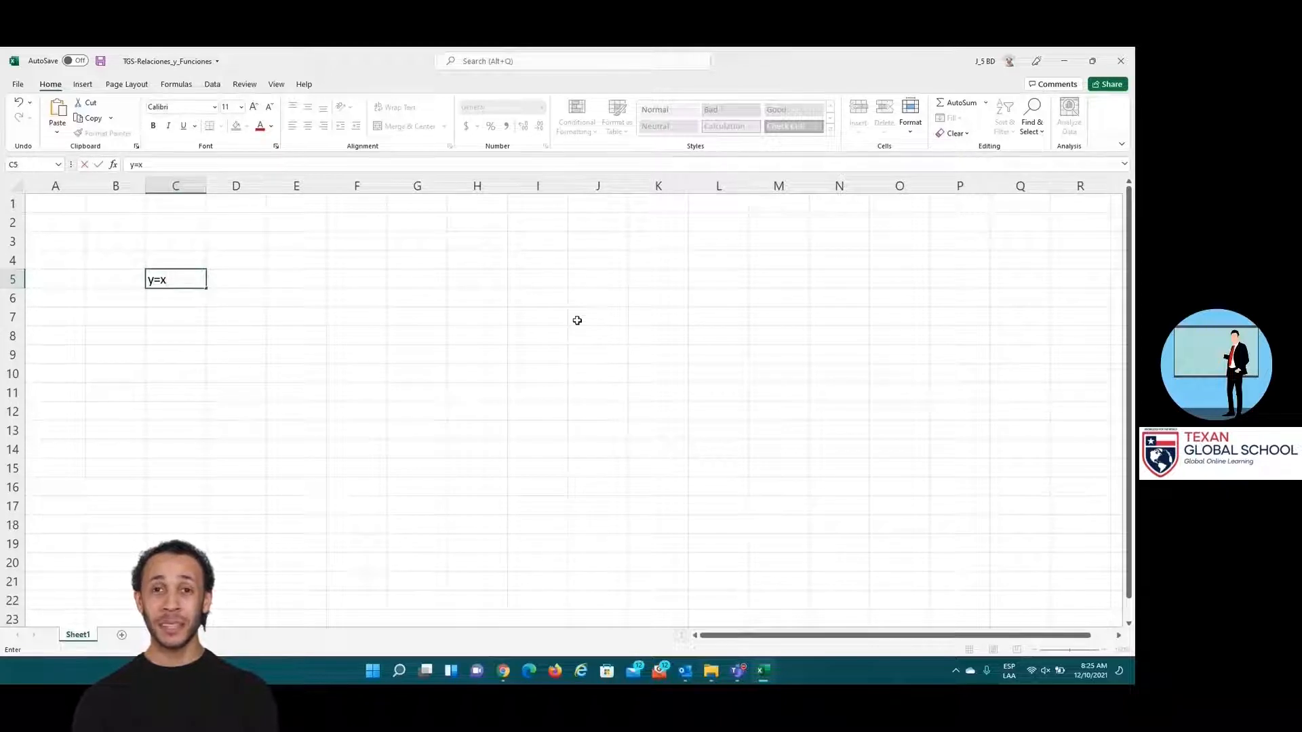
pyautogui.write('^2')
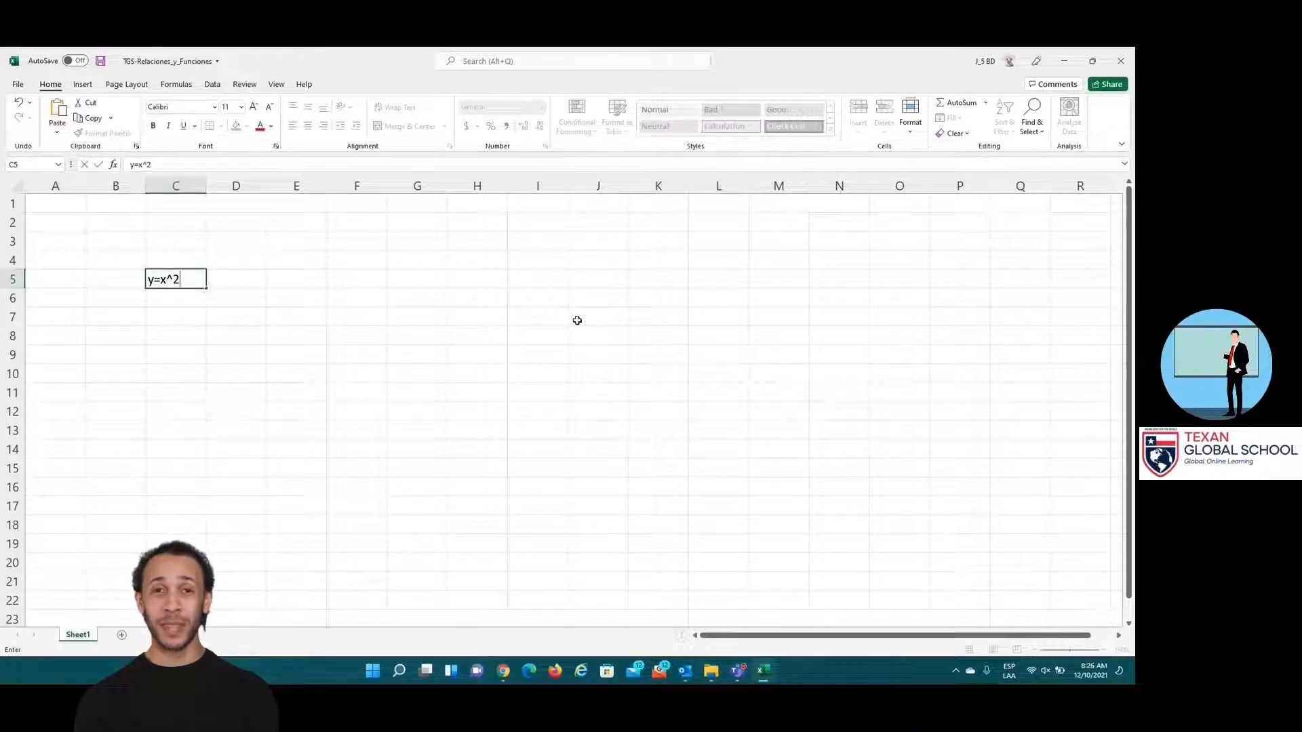
pyautogui.press('Return')
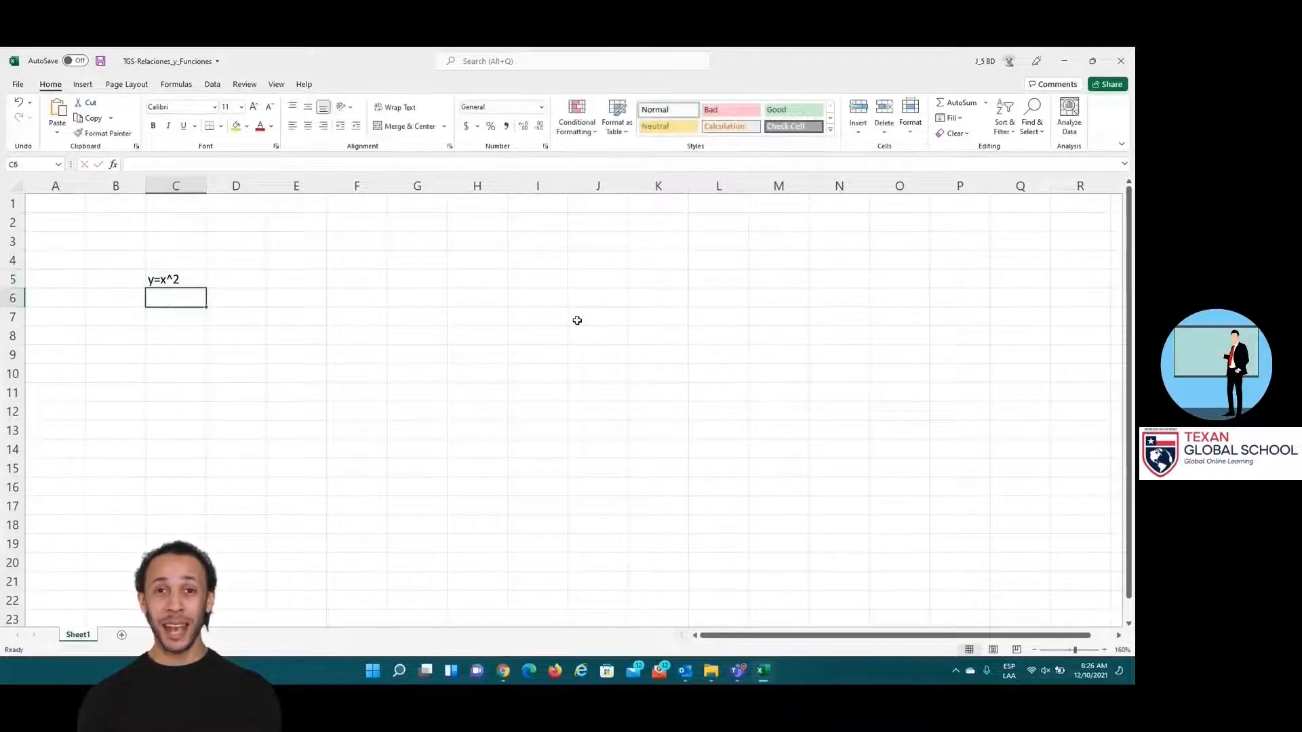
# Step: Enter the column headers x in C6 and y in D6 below the y=x^2 title
pyautogui.write('x')
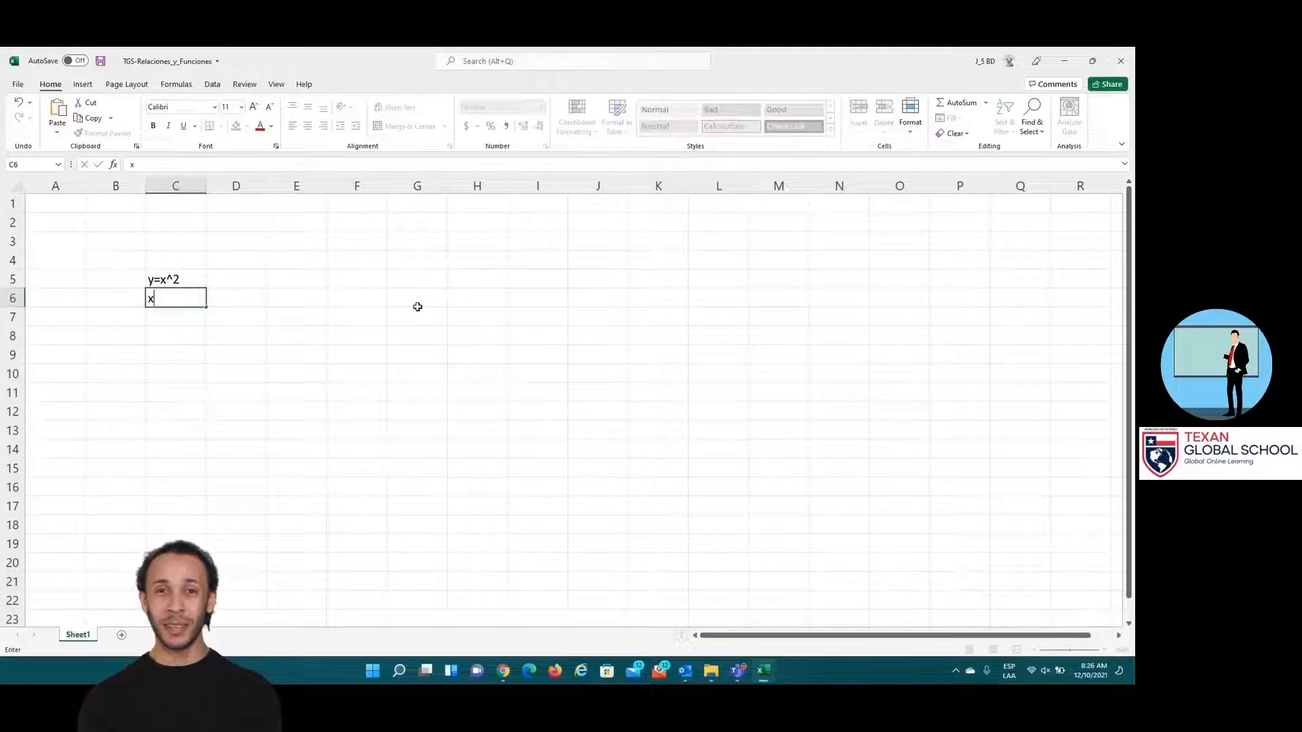
pyautogui.press('Tab')
pyautogui.write('y')
pyautogui.press('Left')
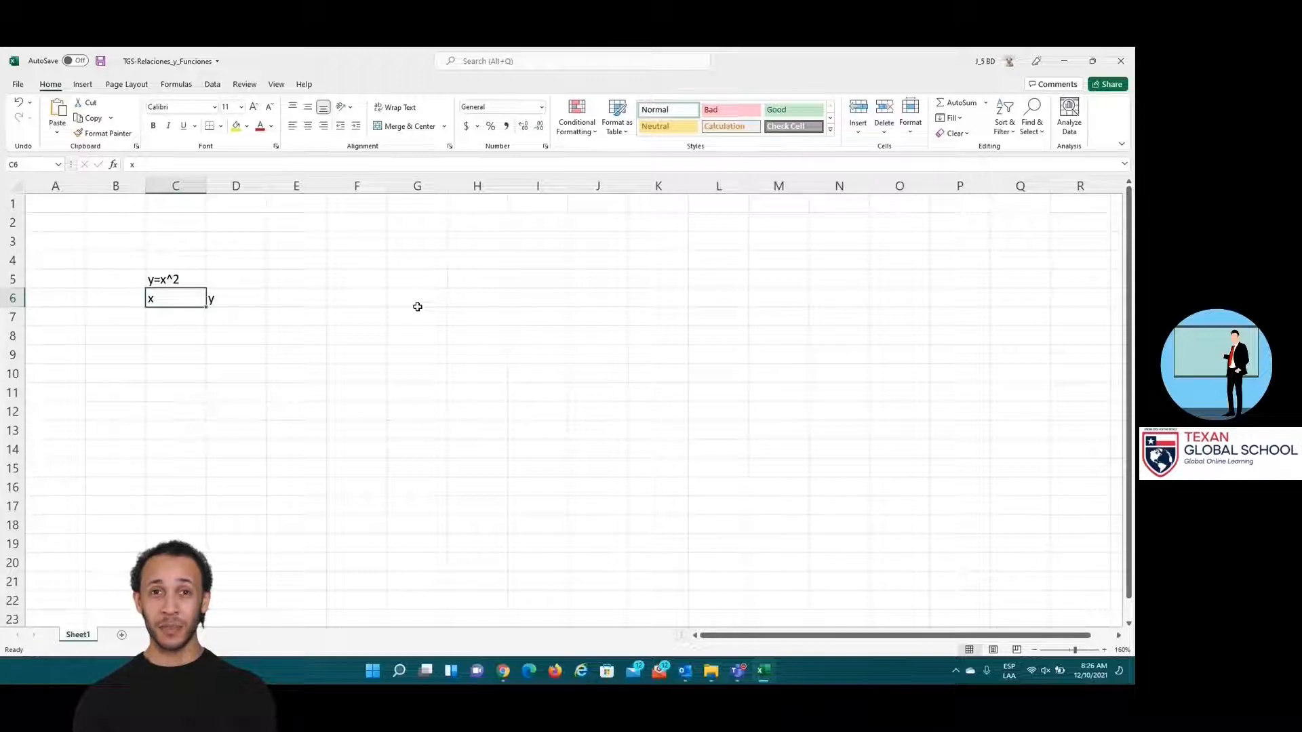
pyautogui.press('Down')
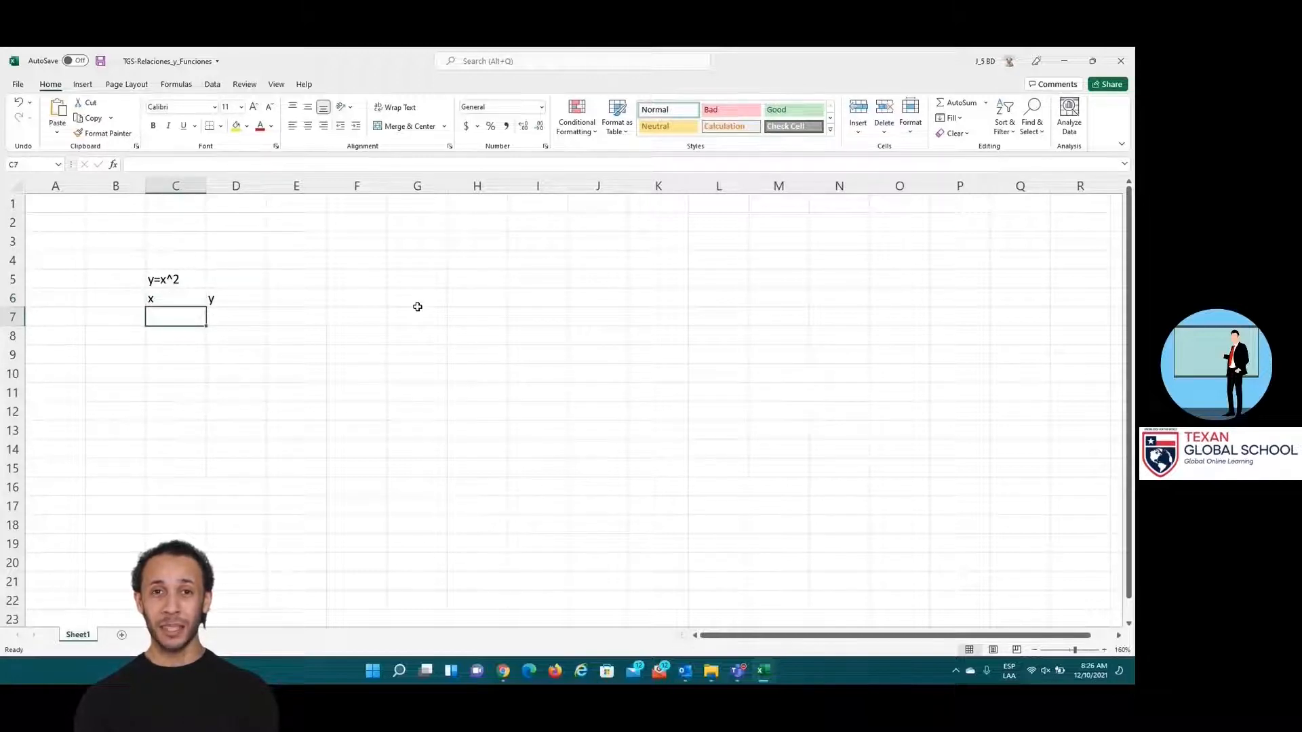
# Step: Enter the x values -2, -1, 0, 1 and 2 in cells C7 to C11
pyautogui.write('-2')
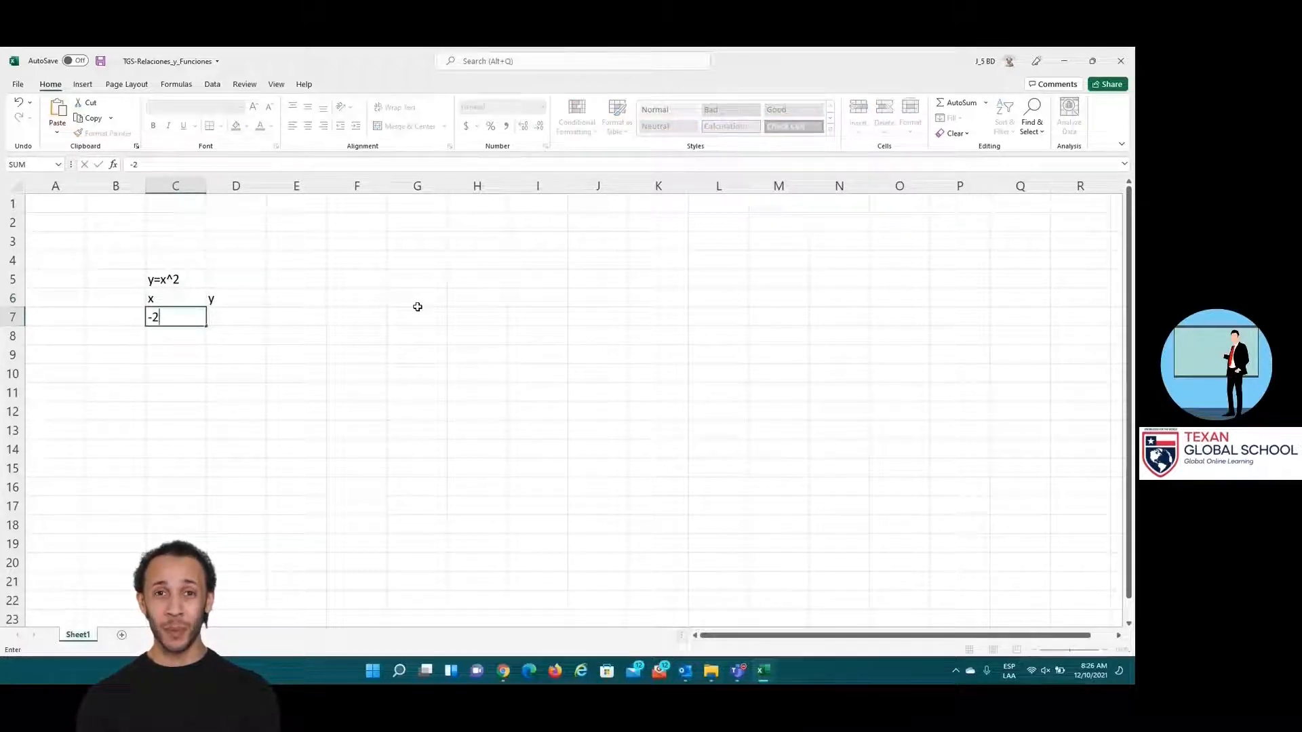
pyautogui.press('Return')
pyautogui.write('-1')
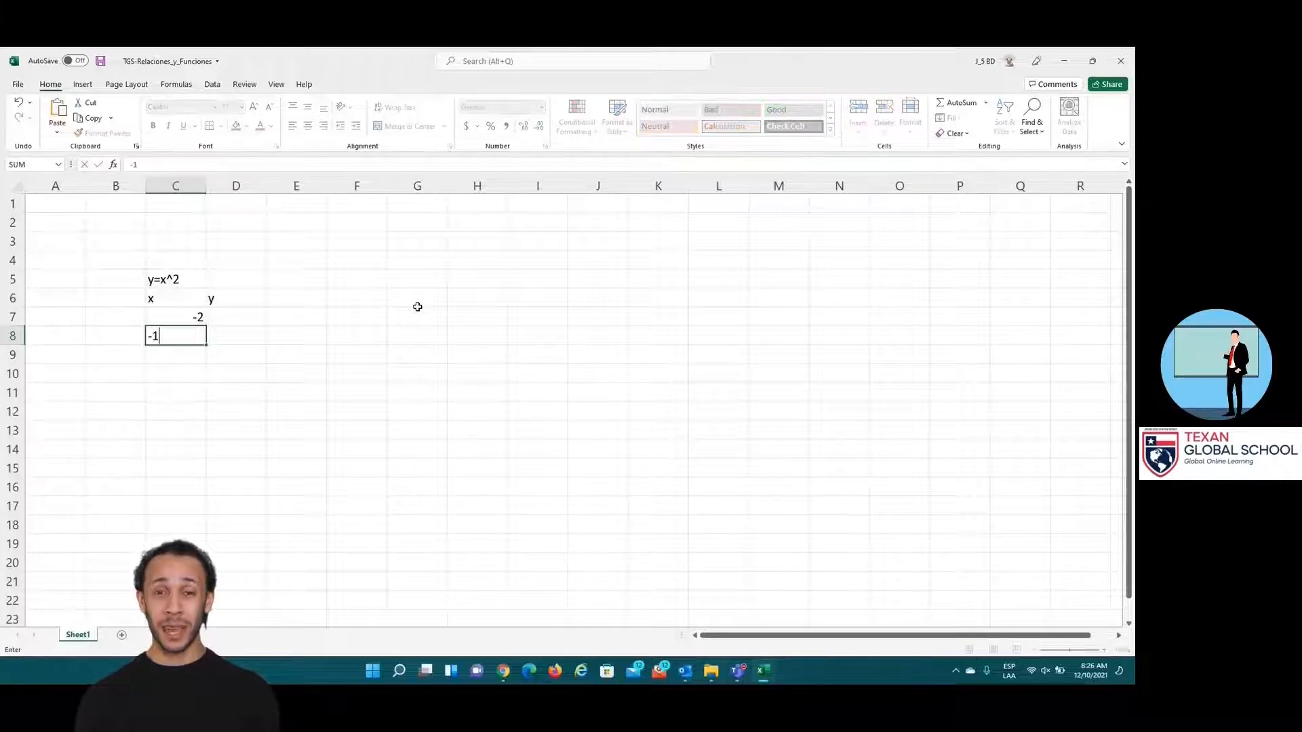
pyautogui.press('Return')
pyautogui.write('0')
pyautogui.press('Return')
pyautogui.write('1')
pyautogui.press('Return')
pyautogui.write('2')
pyautogui.press('Return')
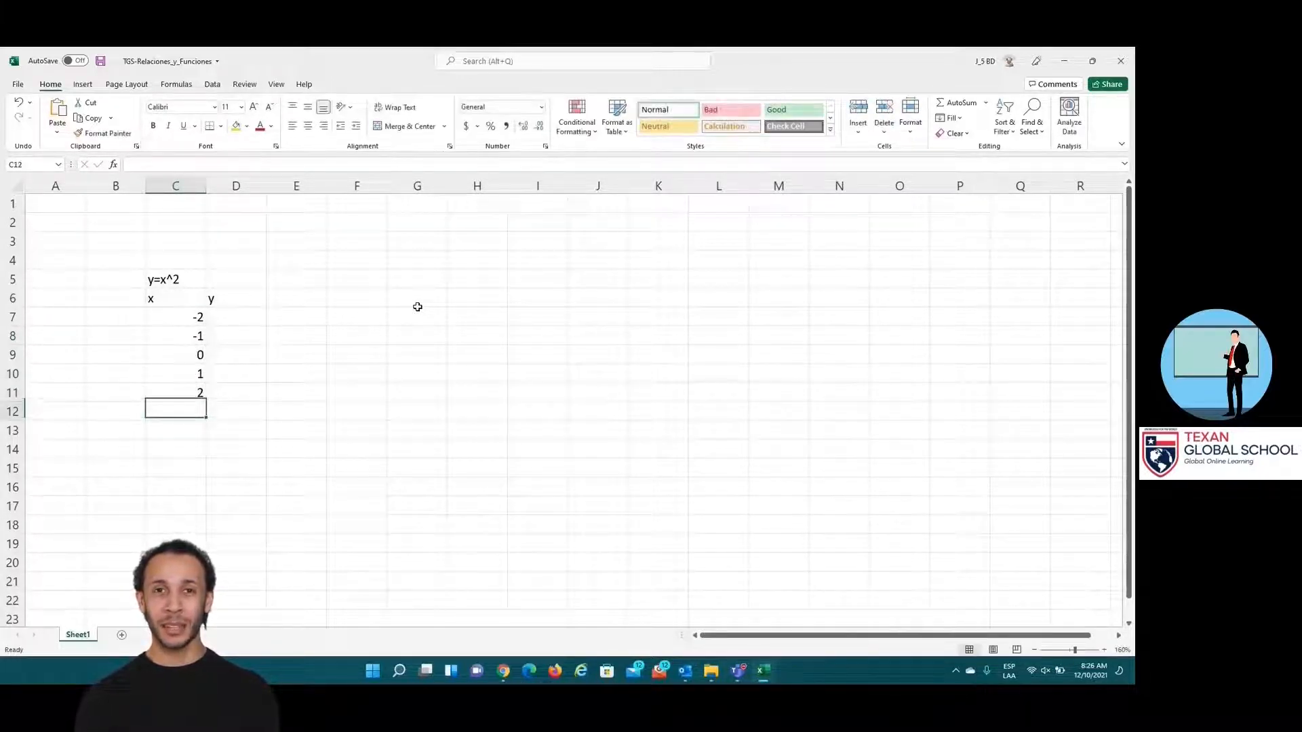
# Step: Center the contents of C6:D11 and apply blue outline and inside borders to the range
pyautogui.moveTo(177, 298); pyautogui.dragTo(228, 392)
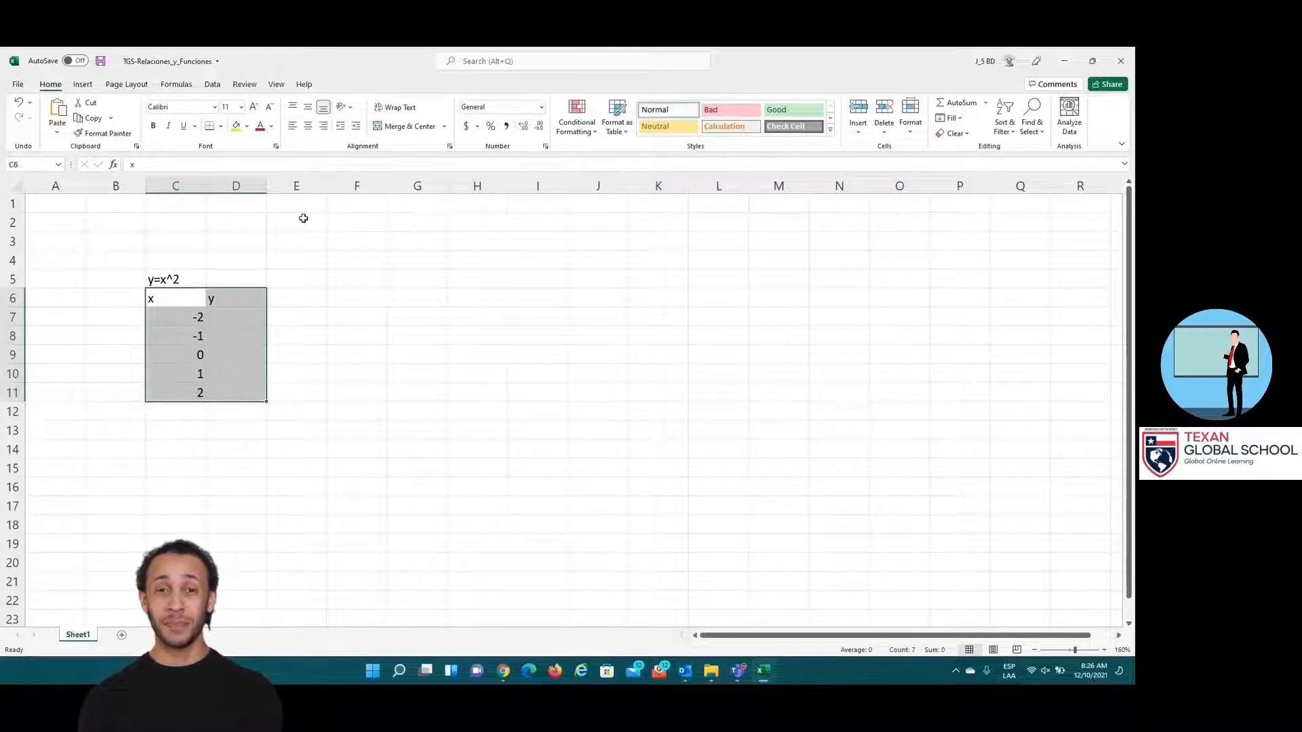
pyautogui.click(308, 127)
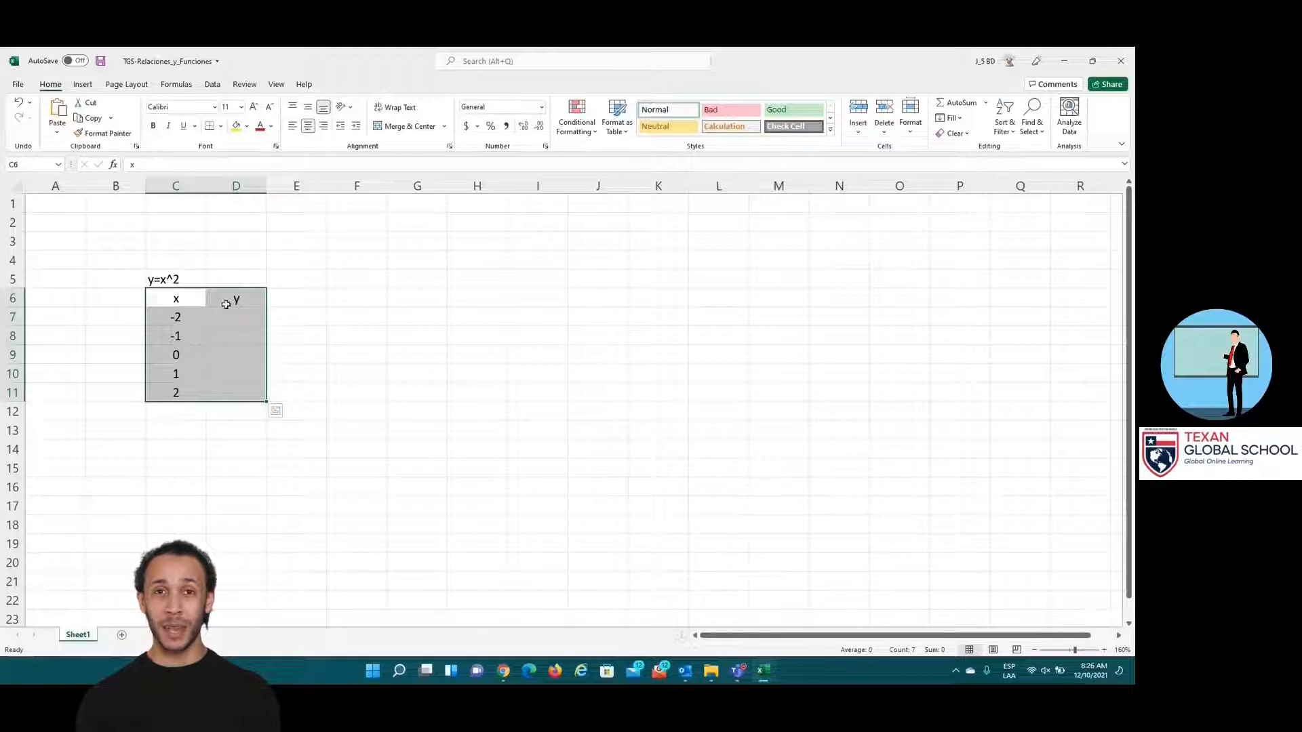
pyautogui.rightClick(212, 341)
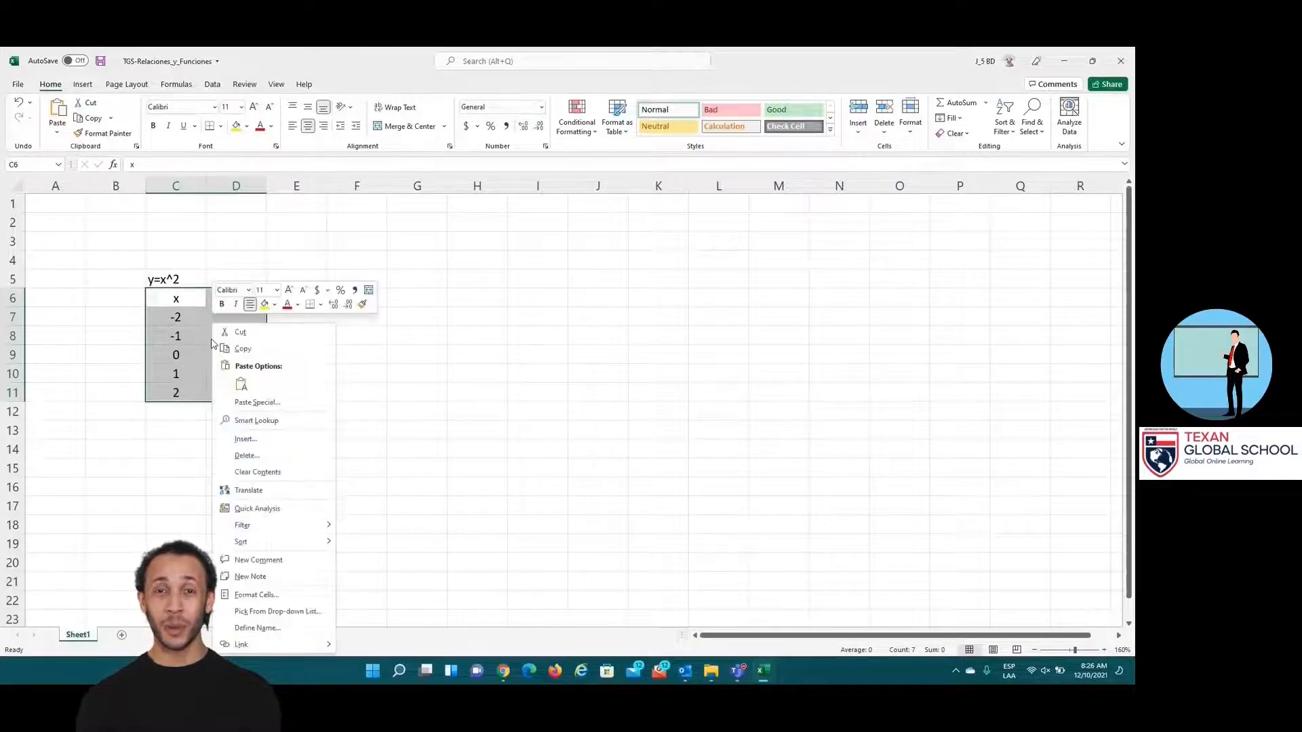
pyautogui.click(271, 595)
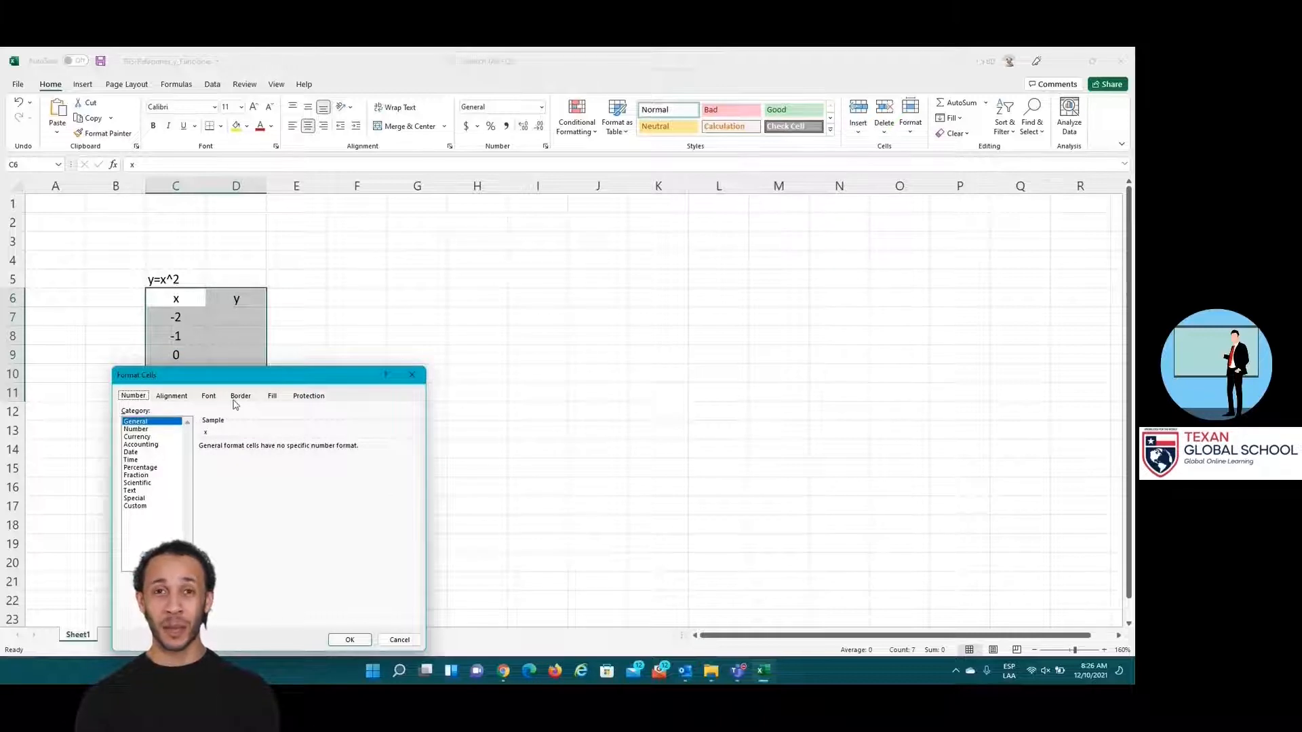
pyautogui.click(239, 398)
pyautogui.click(281, 440)
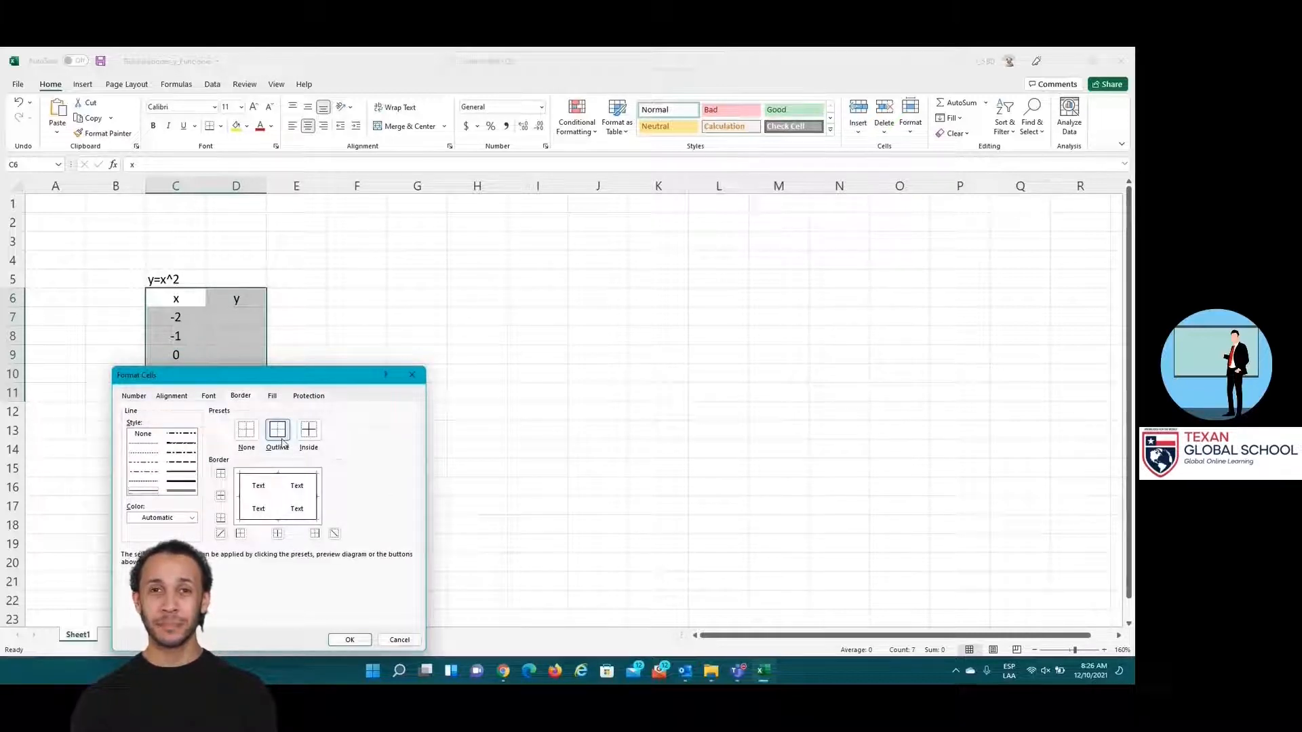
pyautogui.click(192, 519)
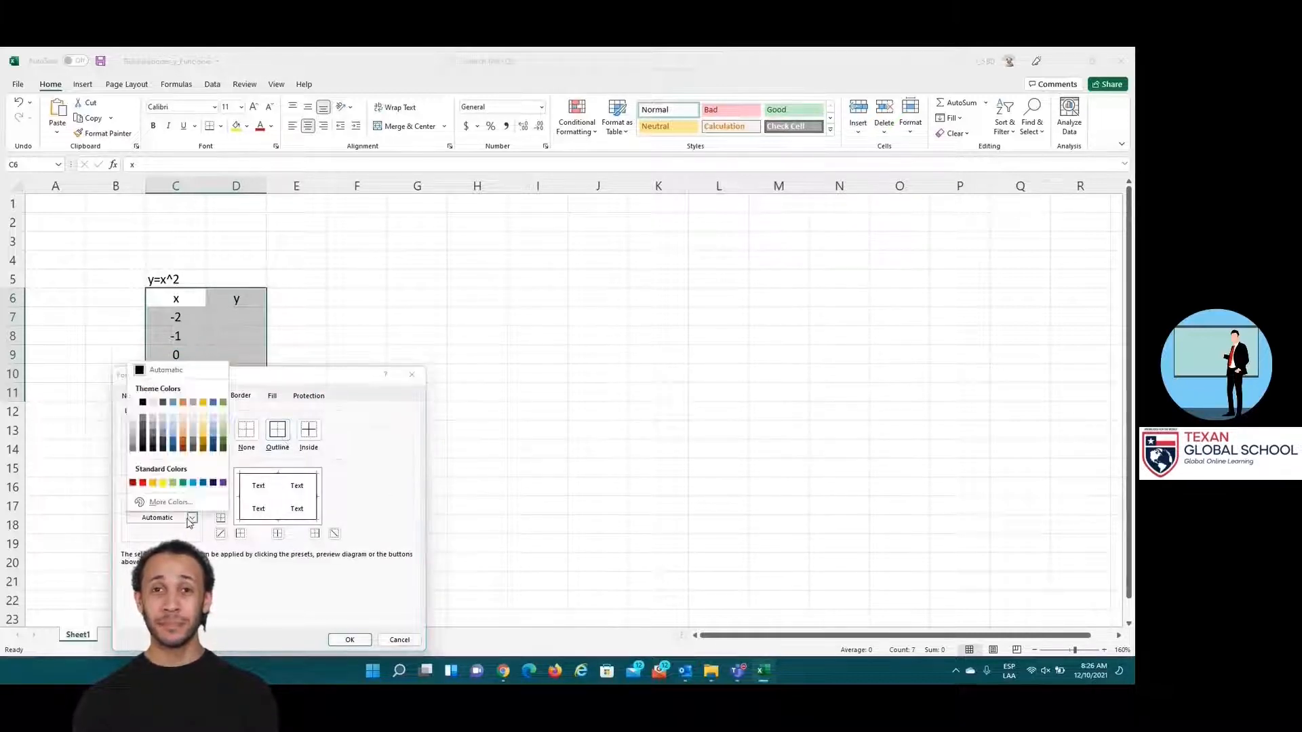
pyautogui.click(203, 483)
pyautogui.click(277, 432)
pyautogui.click(305, 433)
pyautogui.click(348, 639)
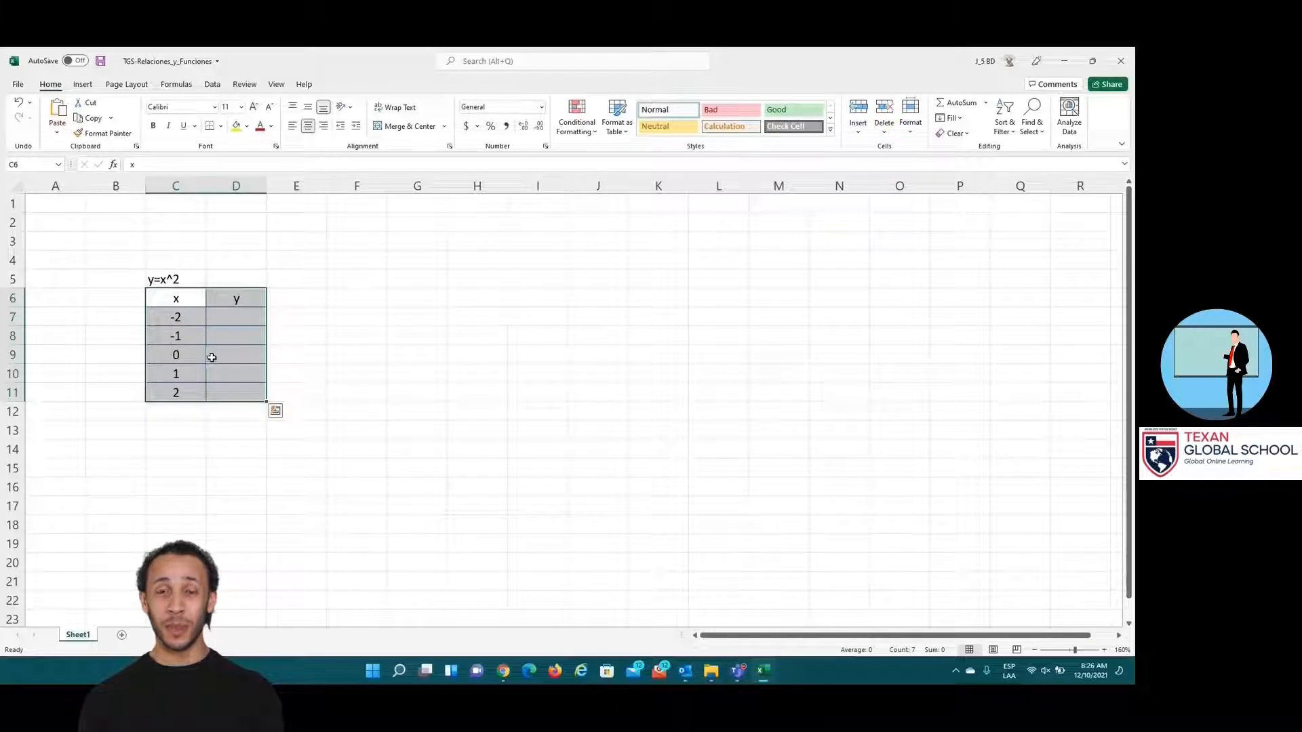
# Step: Merge and center the y=x^2 title across C5:D5 and make it bold
pyautogui.moveTo(170, 280); pyautogui.dragTo(226, 278)
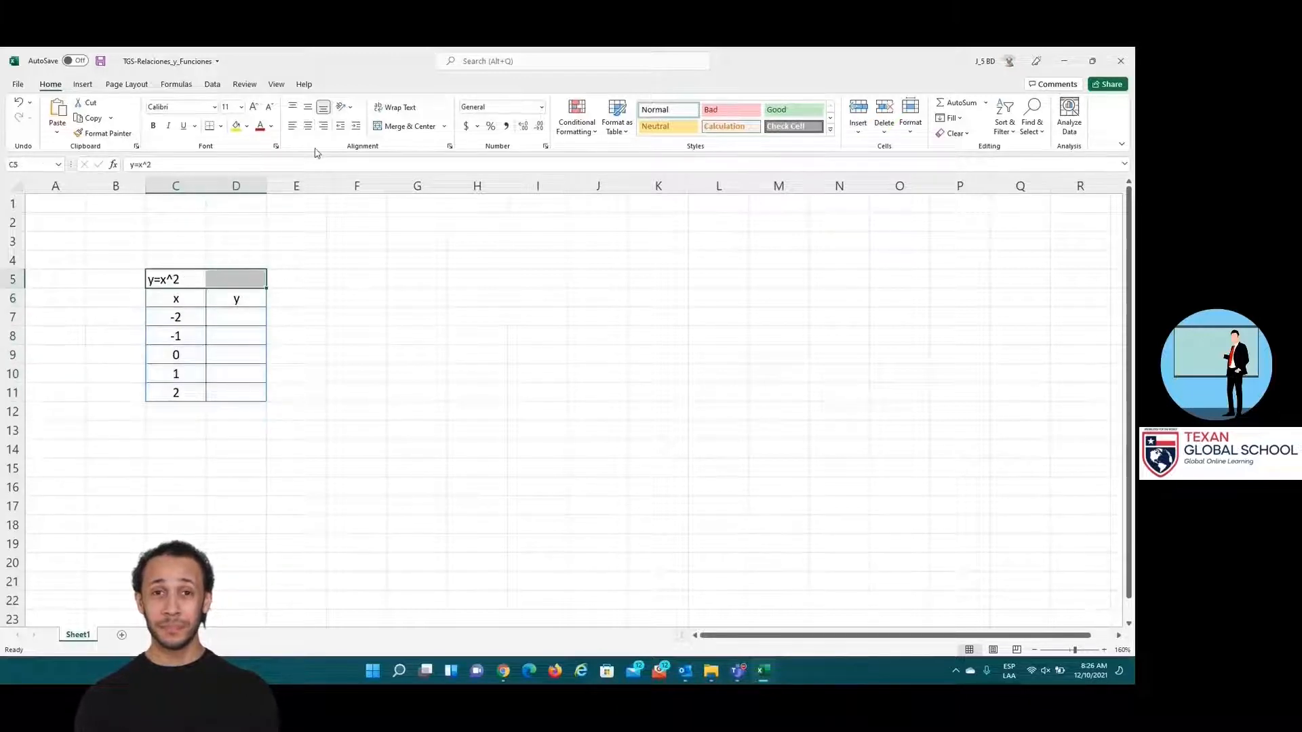
pyautogui.click(308, 126)
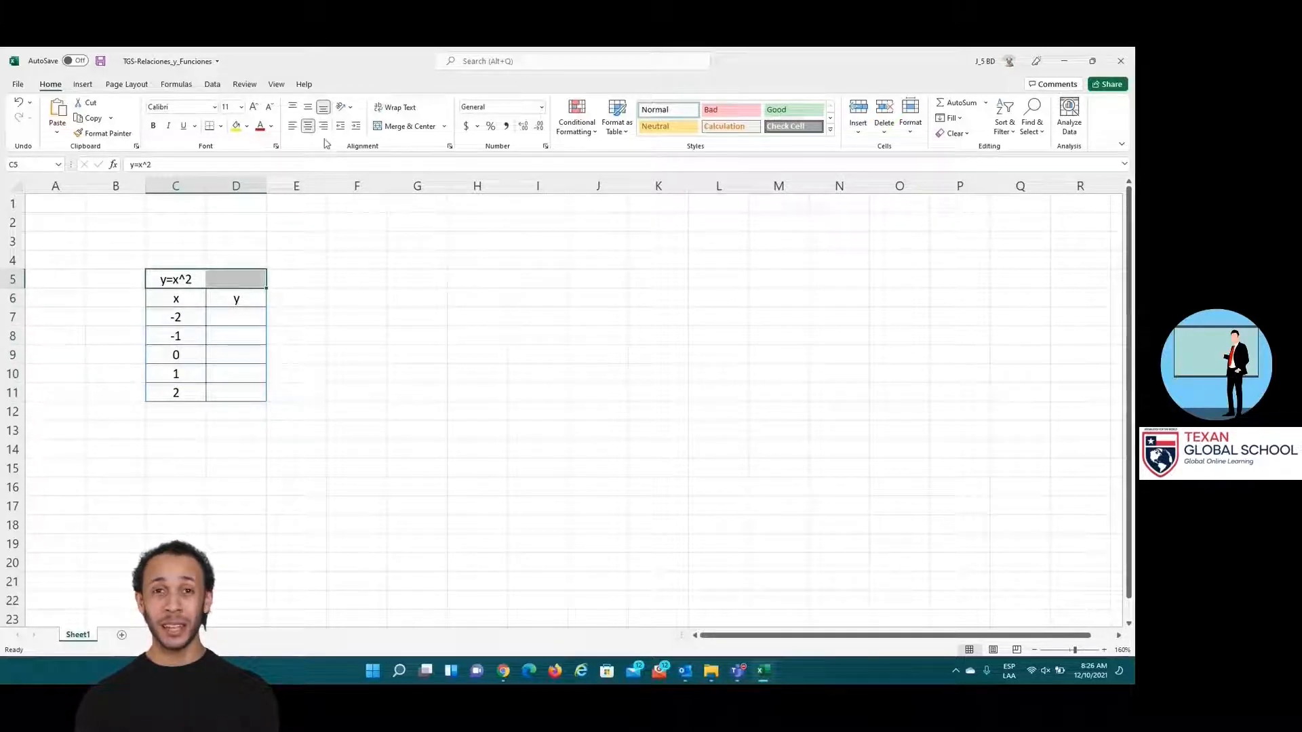
pyautogui.click(407, 127)
pyautogui.click(153, 125)
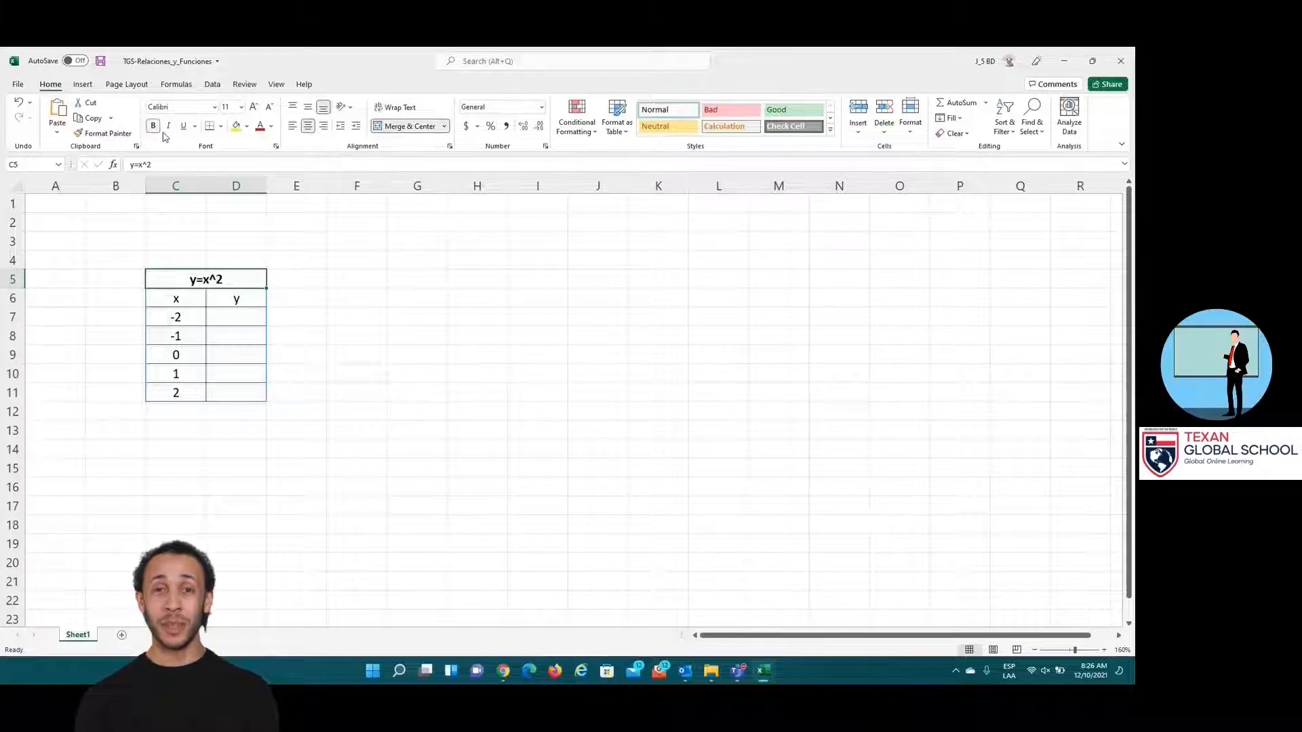
# Step: Enter the formula =C7^2 in D7 and fill it down the y column to D11
pyautogui.click(251, 319)
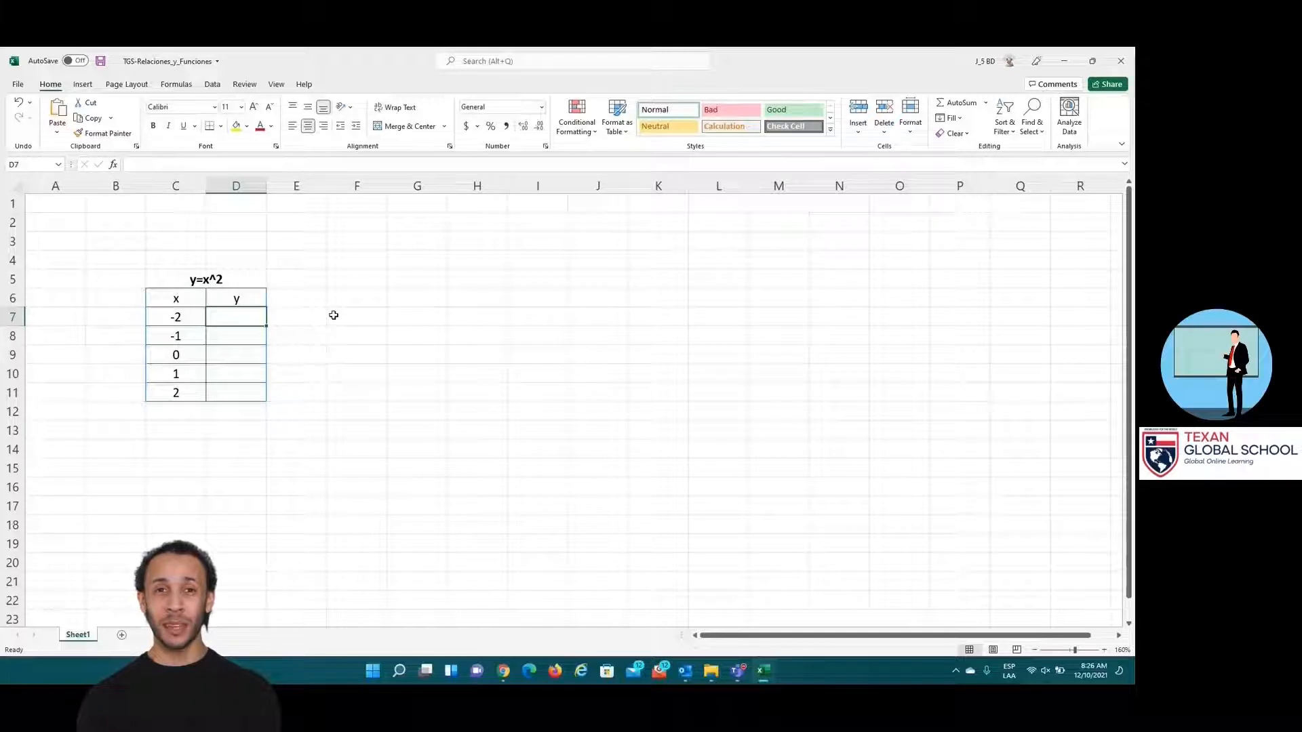
pyautogui.write('=')
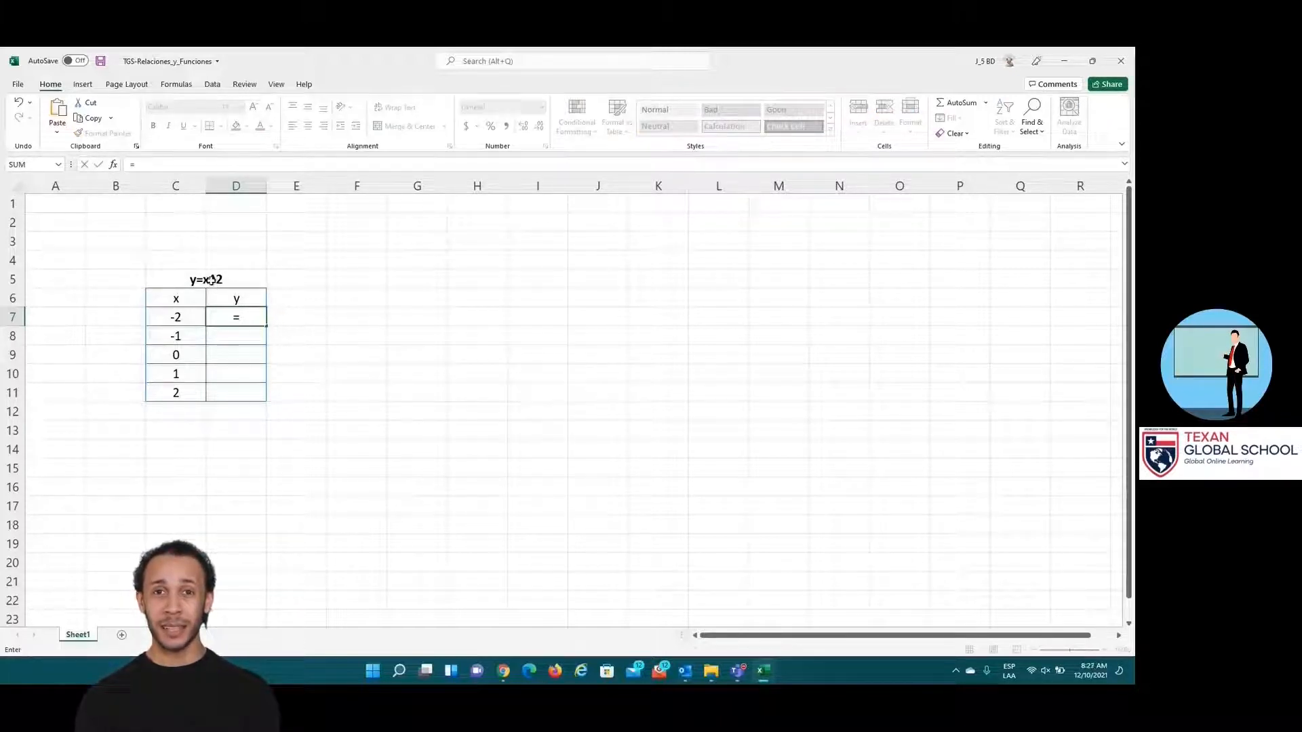
pyautogui.click(192, 315)
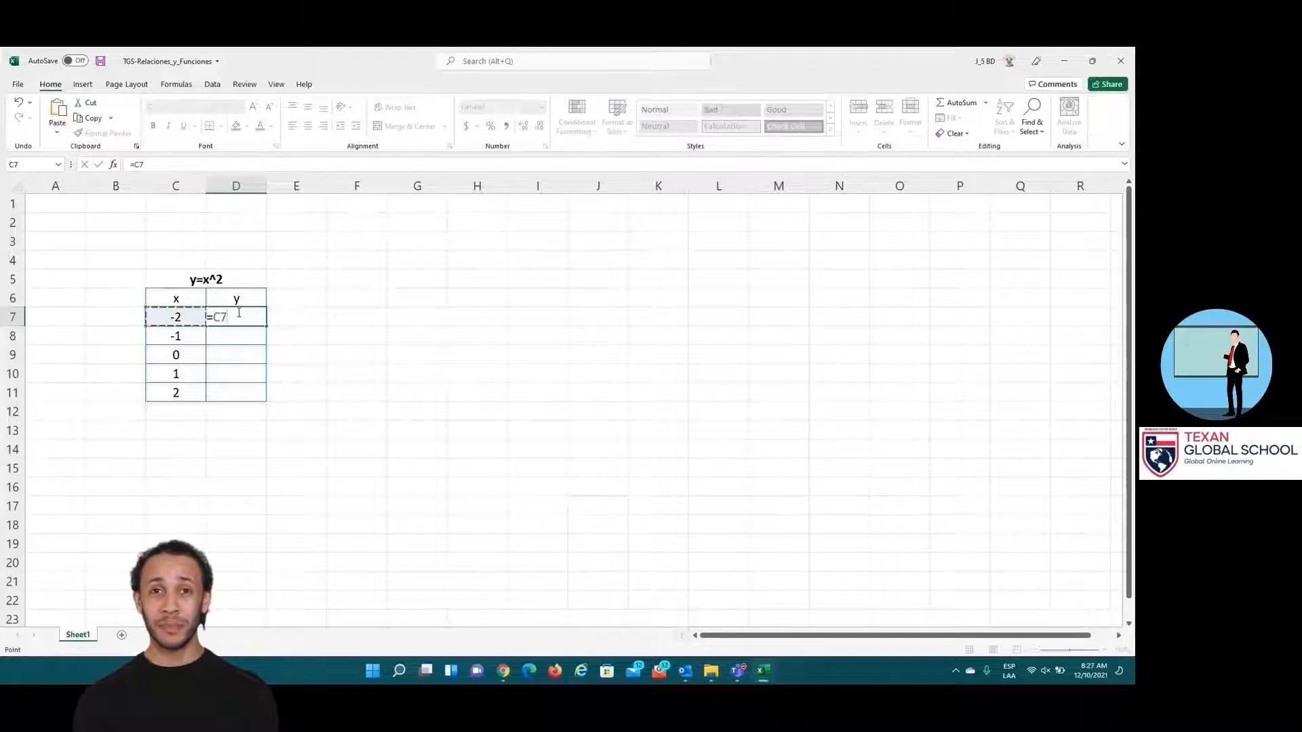
pyautogui.write('^2')
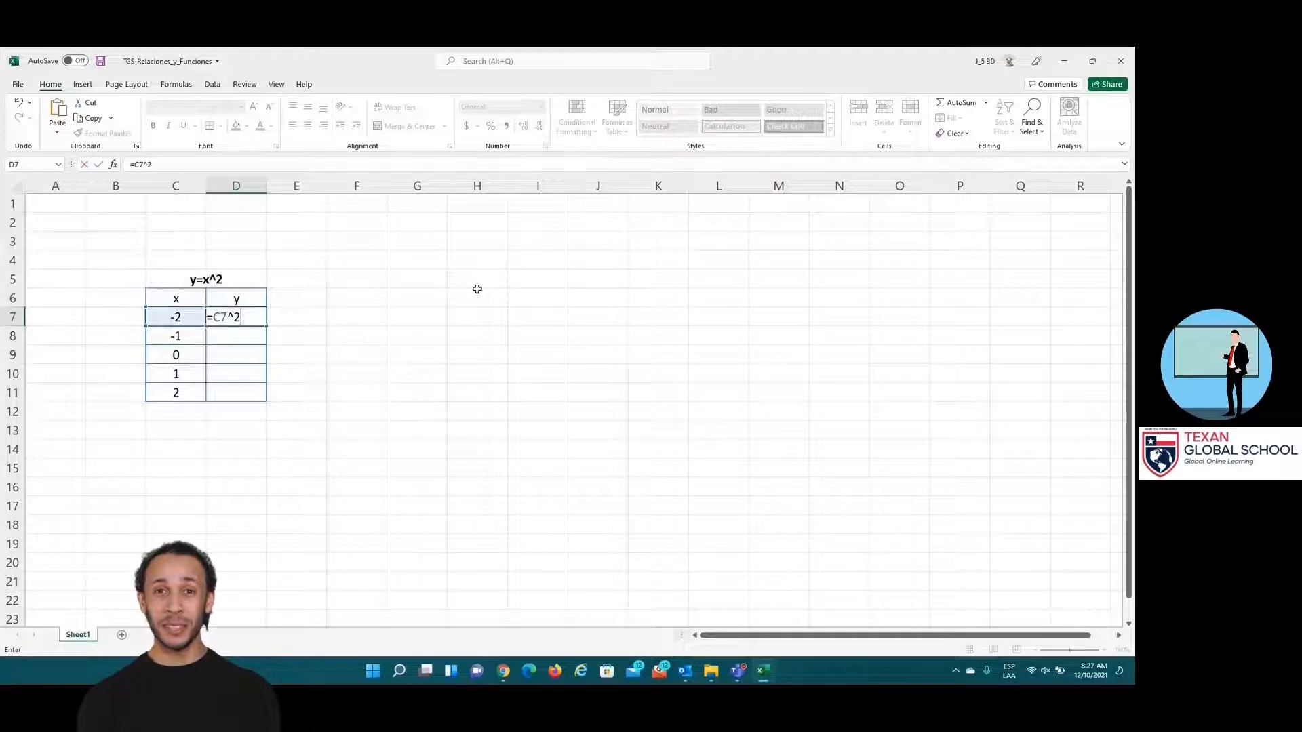
pyautogui.hotkey('ctrl', 'Return')
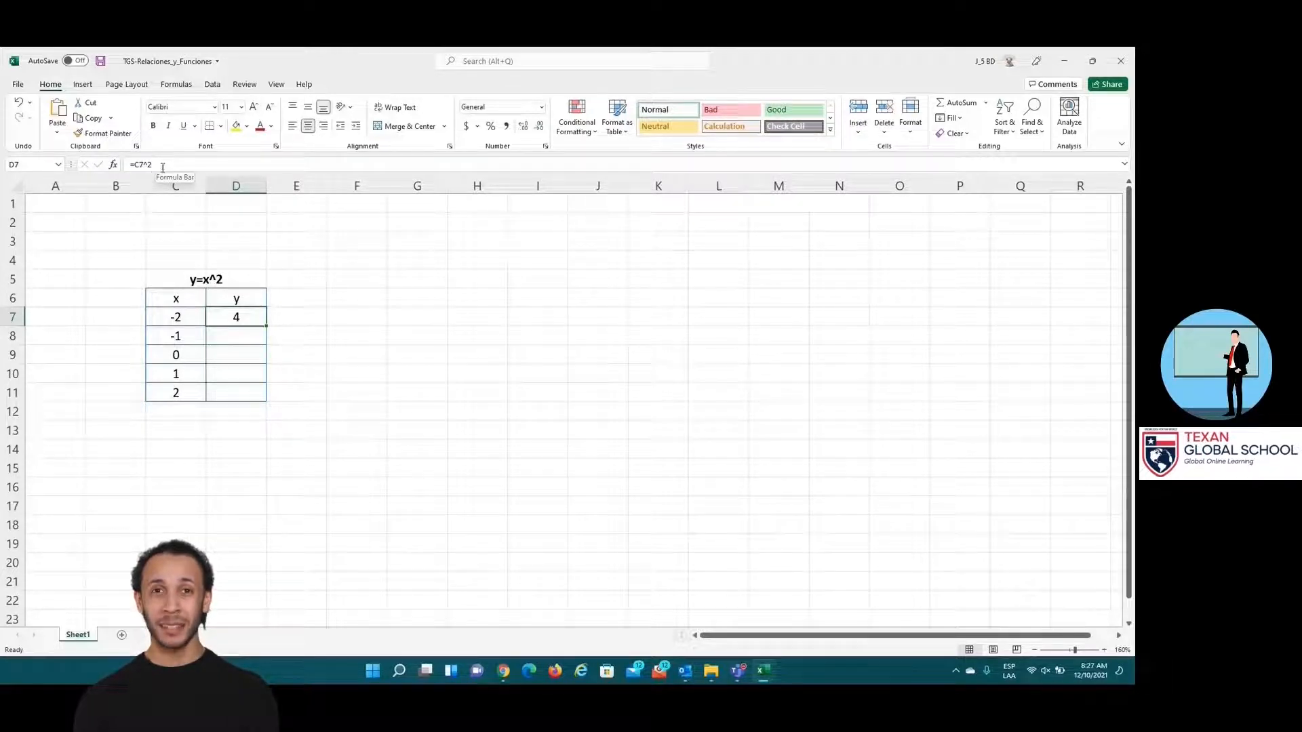
pyautogui.moveTo(267, 325); pyautogui.dragTo(267, 396)
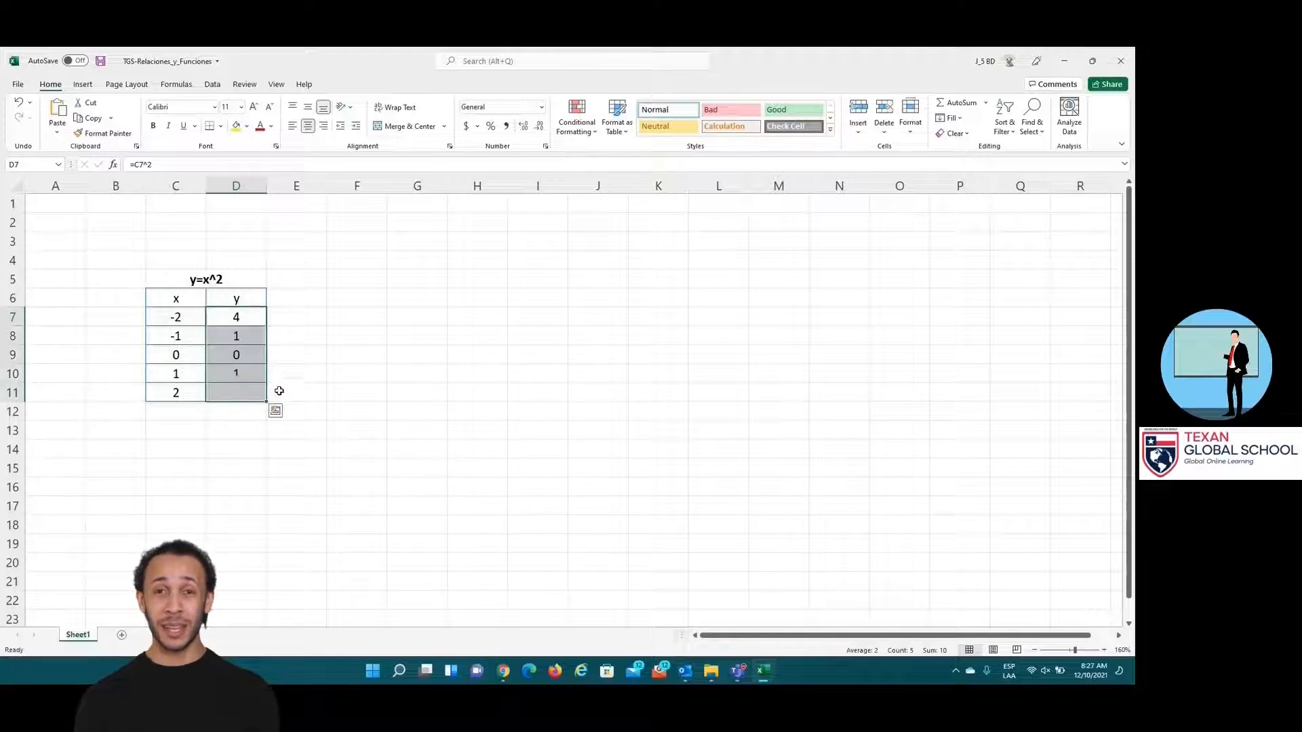
pyautogui.click(346, 306)
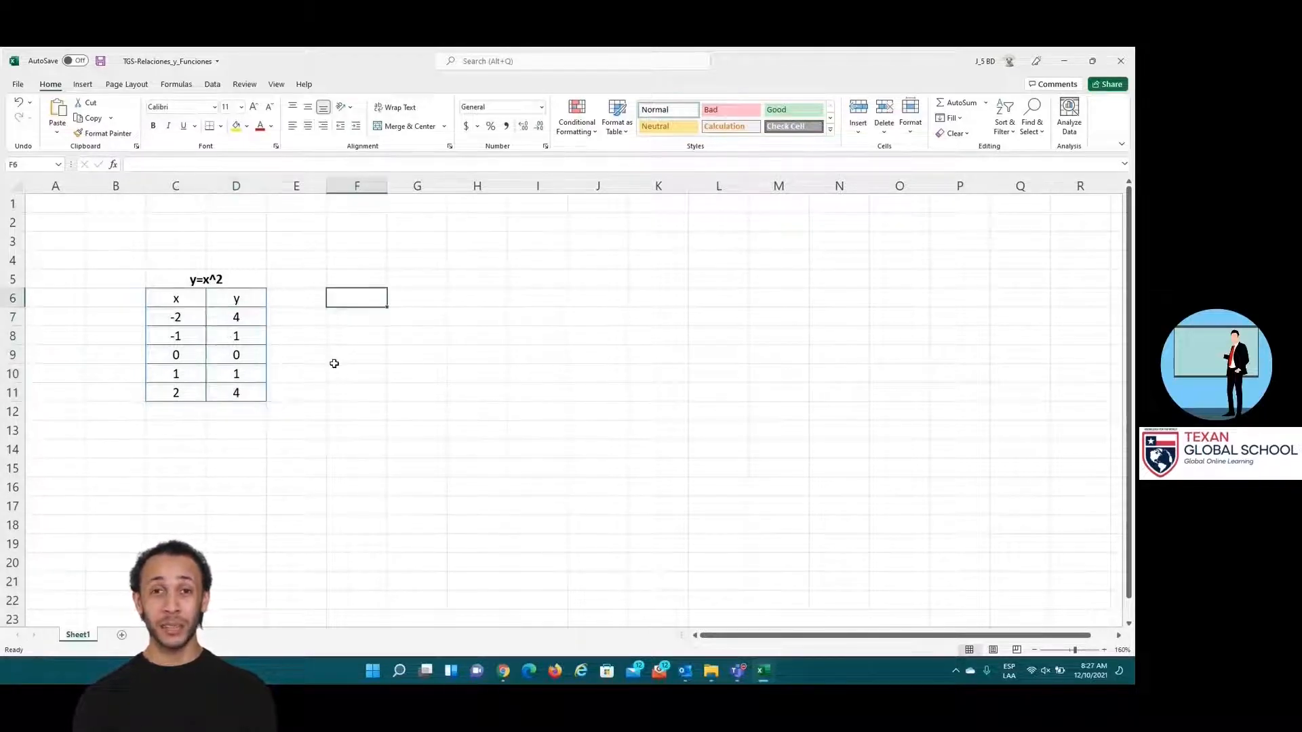
# Step: Insert a scatter chart with smooth lines and markers from C6:D11 and move it up slightly beside the table
pyautogui.moveTo(174, 300); pyautogui.dragTo(234, 391)
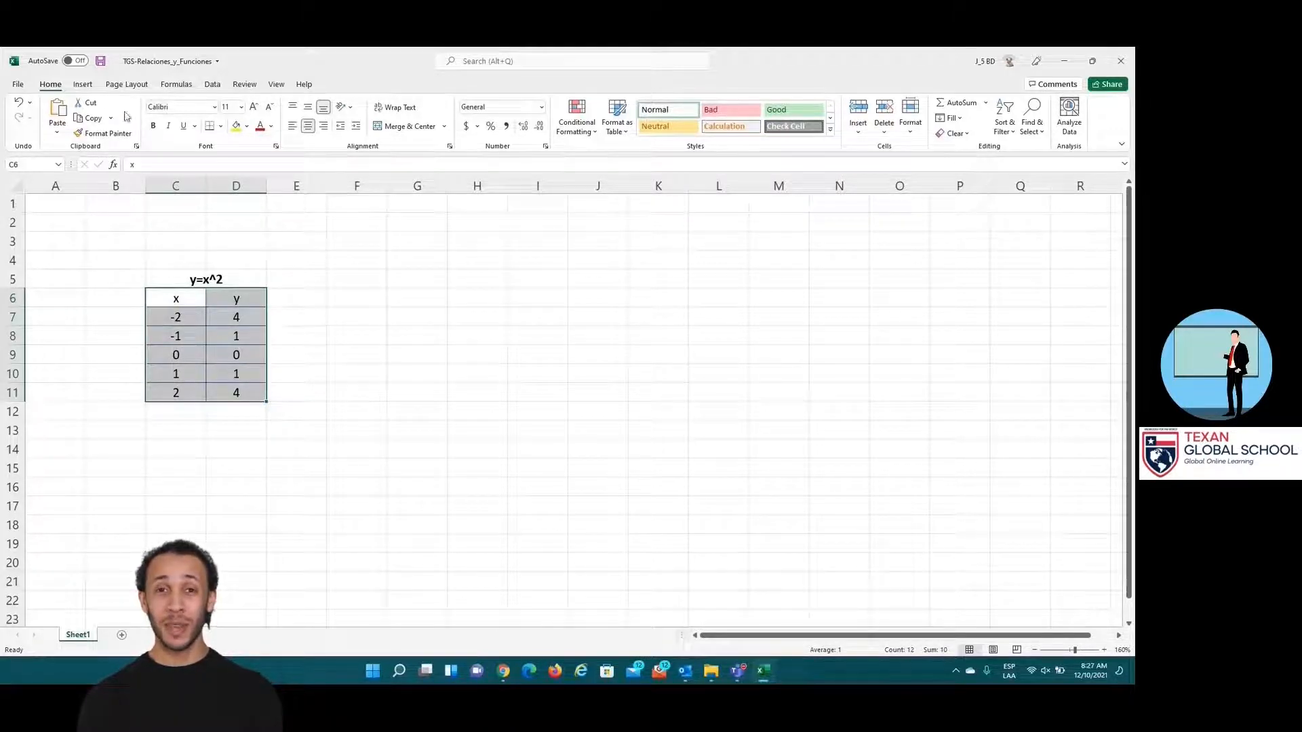
pyautogui.click(83, 84)
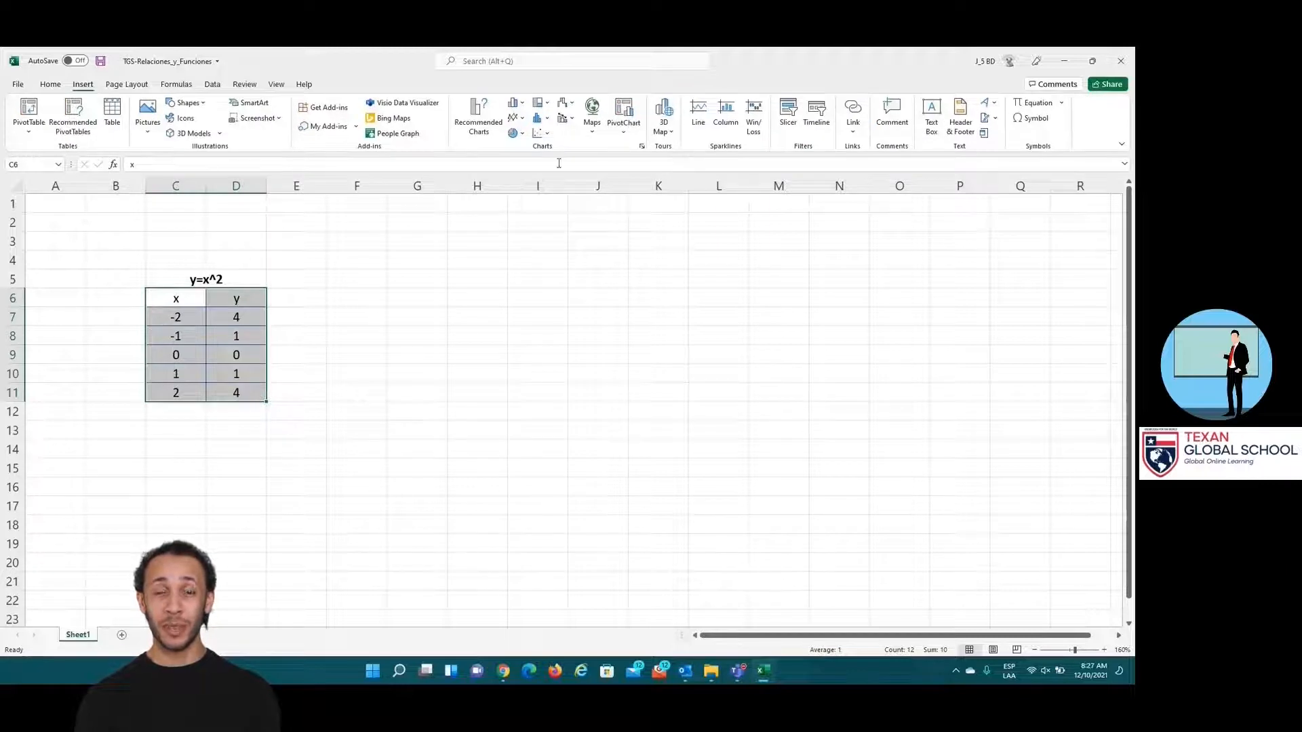
pyautogui.click(549, 135)
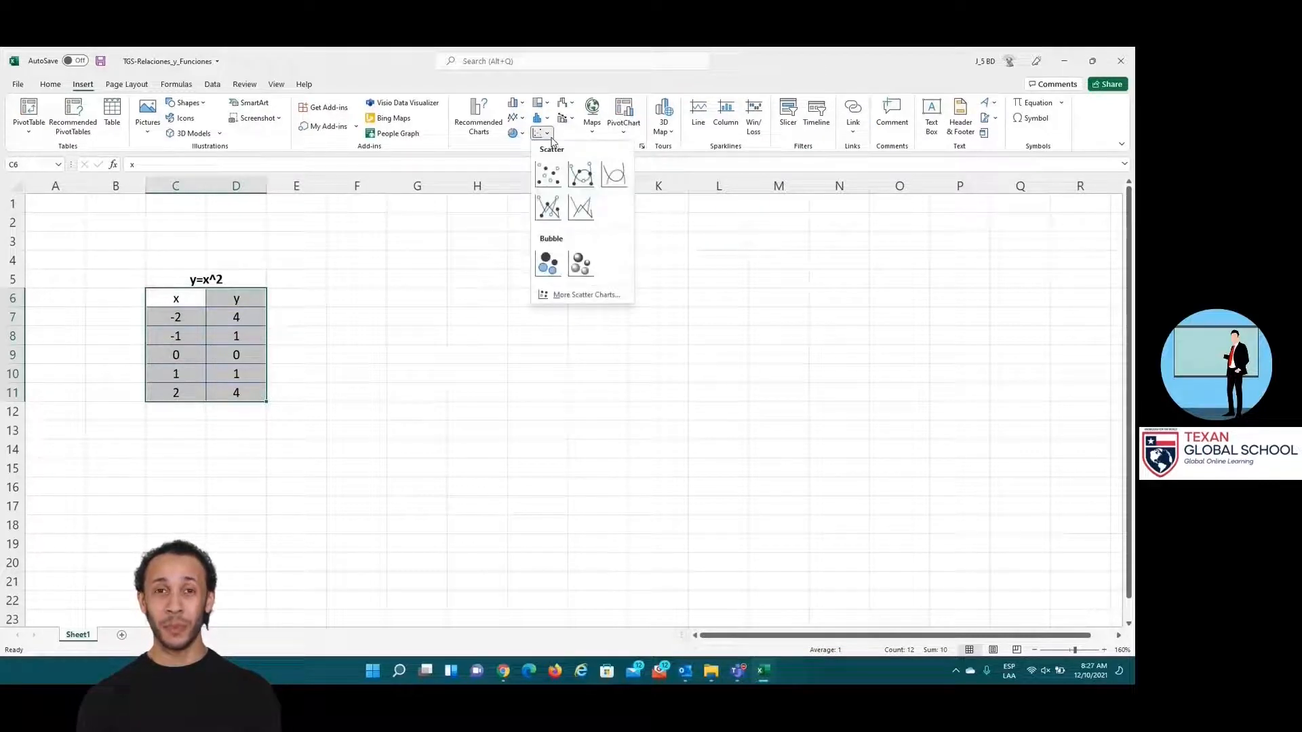
pyautogui.click(584, 176)
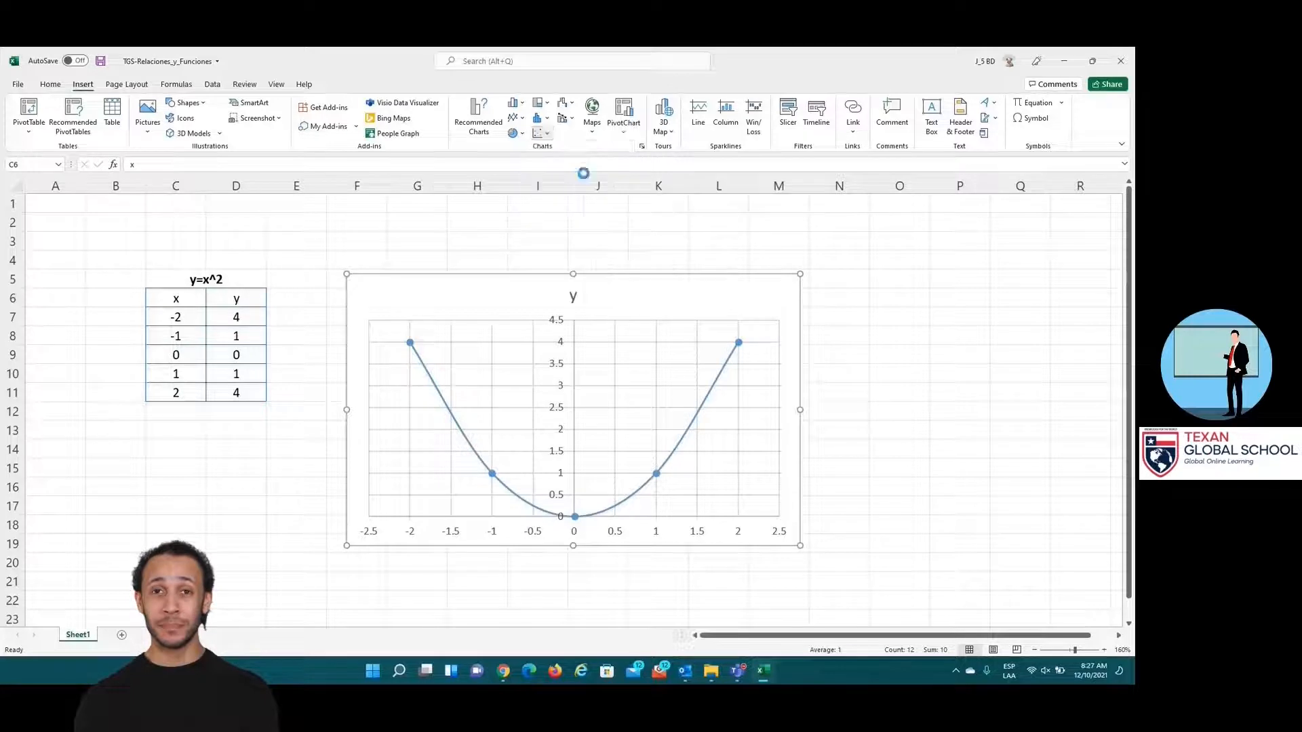
pyautogui.moveTo(628, 281); pyautogui.dragTo(625, 264)
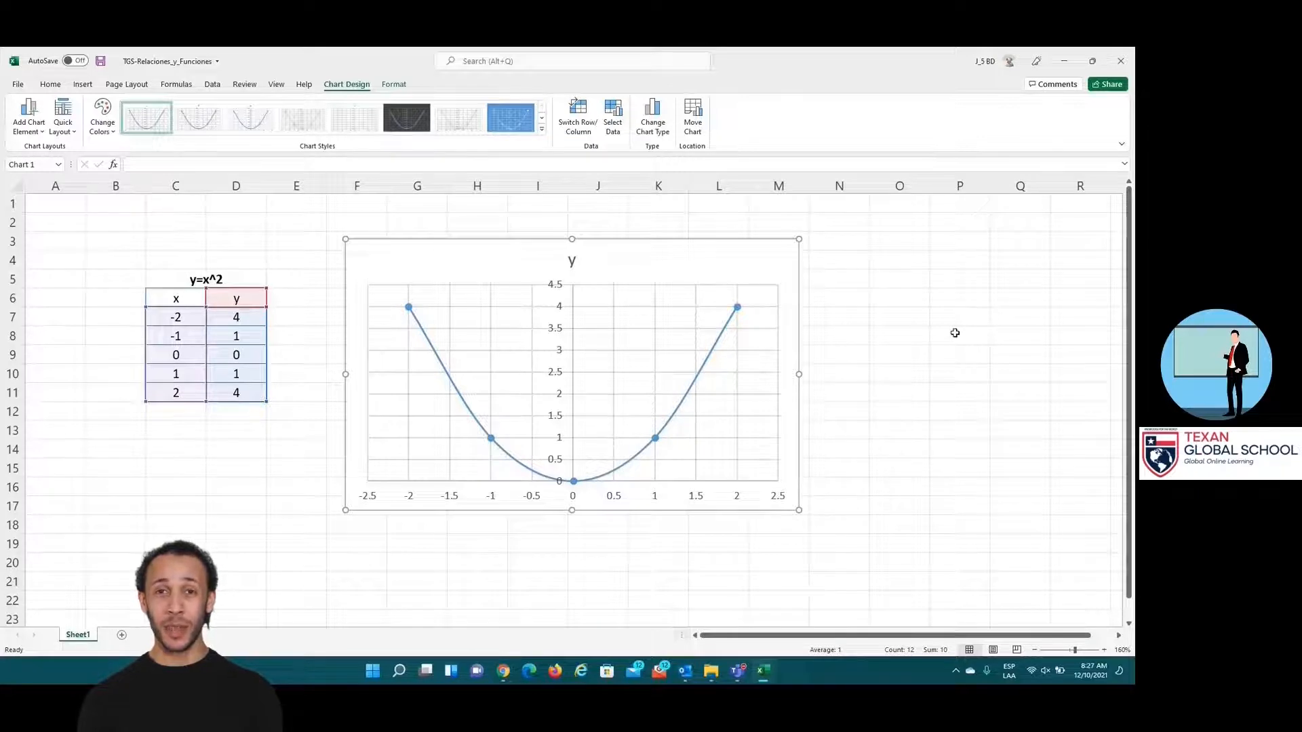
pyautogui.click(955, 333)
# Step: Open the Format Chart Area options for the y=x^2 chart, leaving its settings as they are, and deselect the chart
pyautogui.click(759, 265)
pyautogui.doubleClick(759, 265)
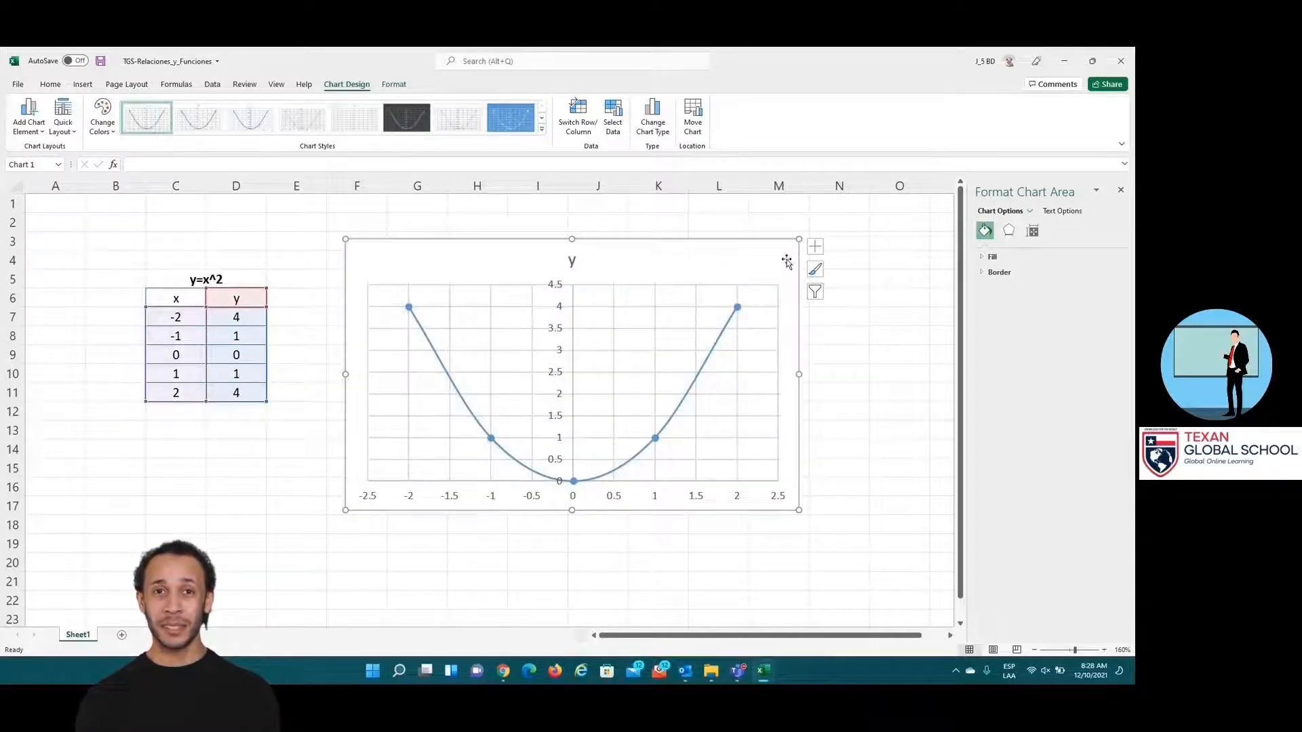
pyautogui.click(885, 366)
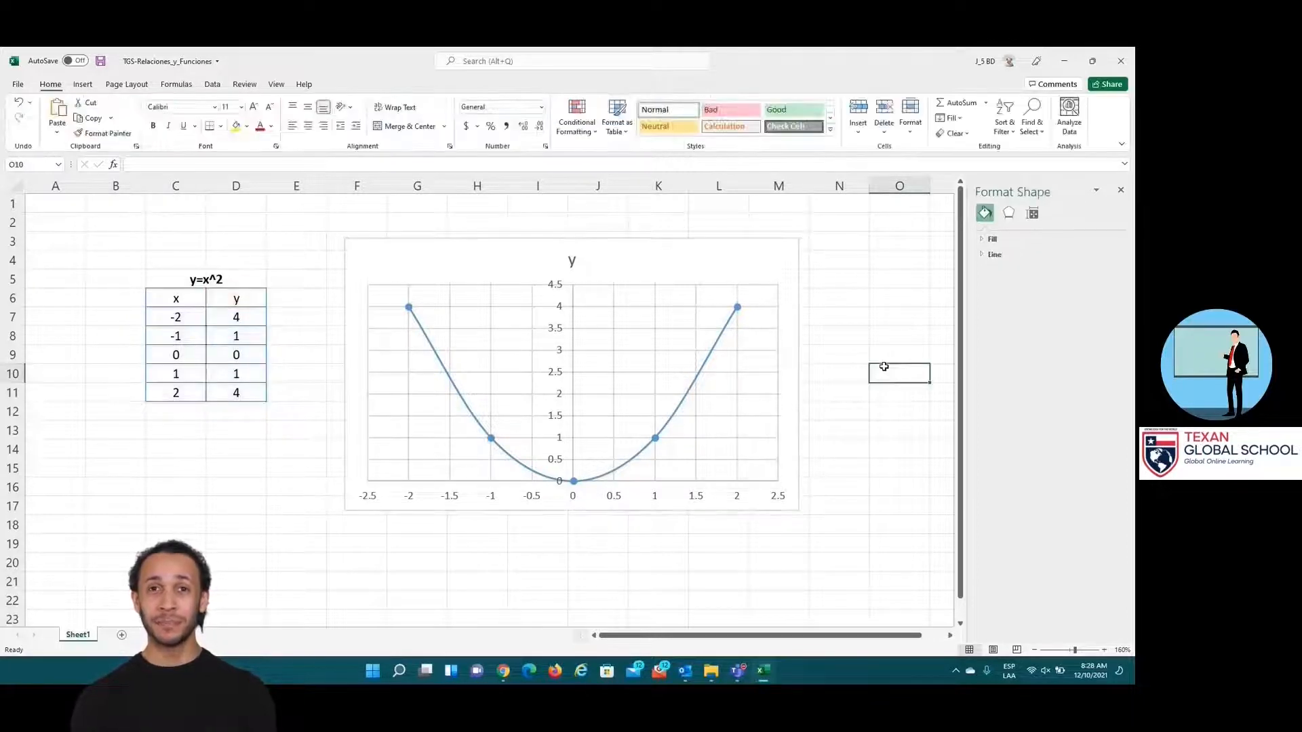
# Step: Change the first two x values to -5 in C7 and -4 in C8, and fill the series down to -1 in C11
pyautogui.click(181, 311)
pyautogui.write('-5')
pyautogui.press('Return')
pyautogui.write('-1')
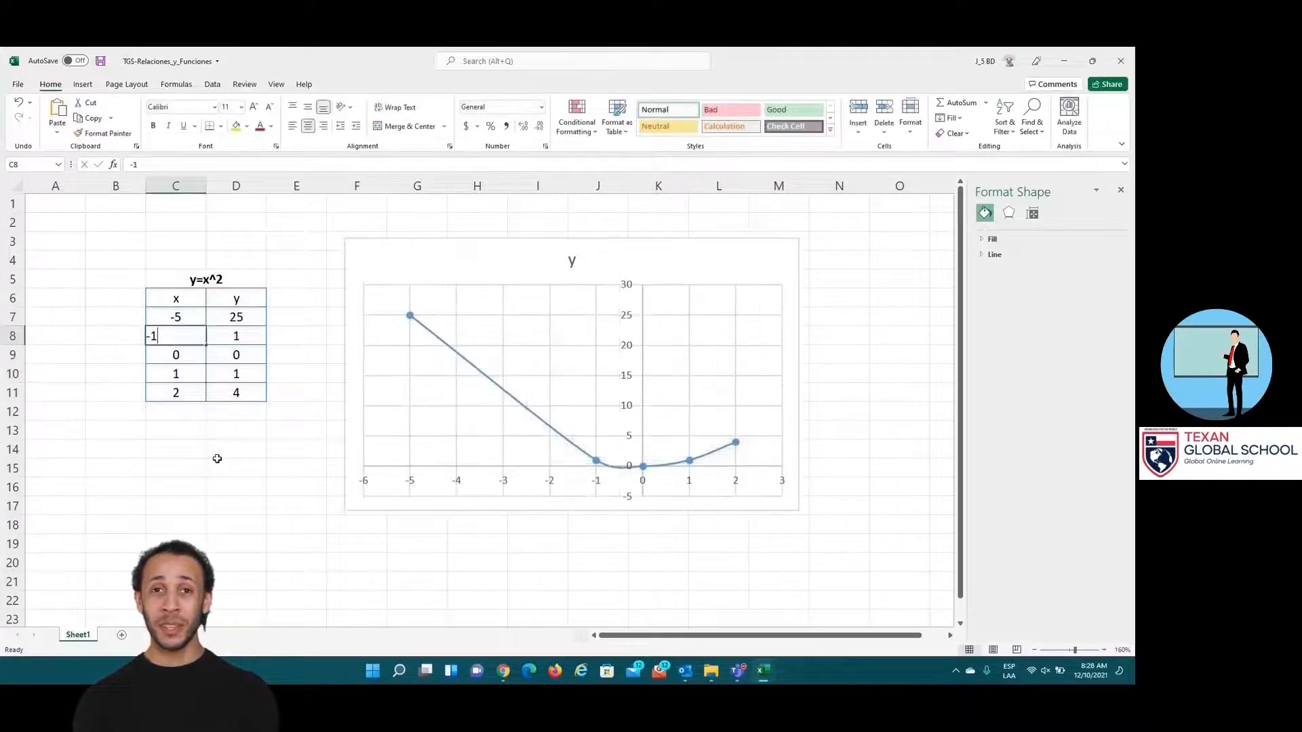
pyautogui.write('-4')
pyautogui.press('Return')
pyautogui.press('Up')
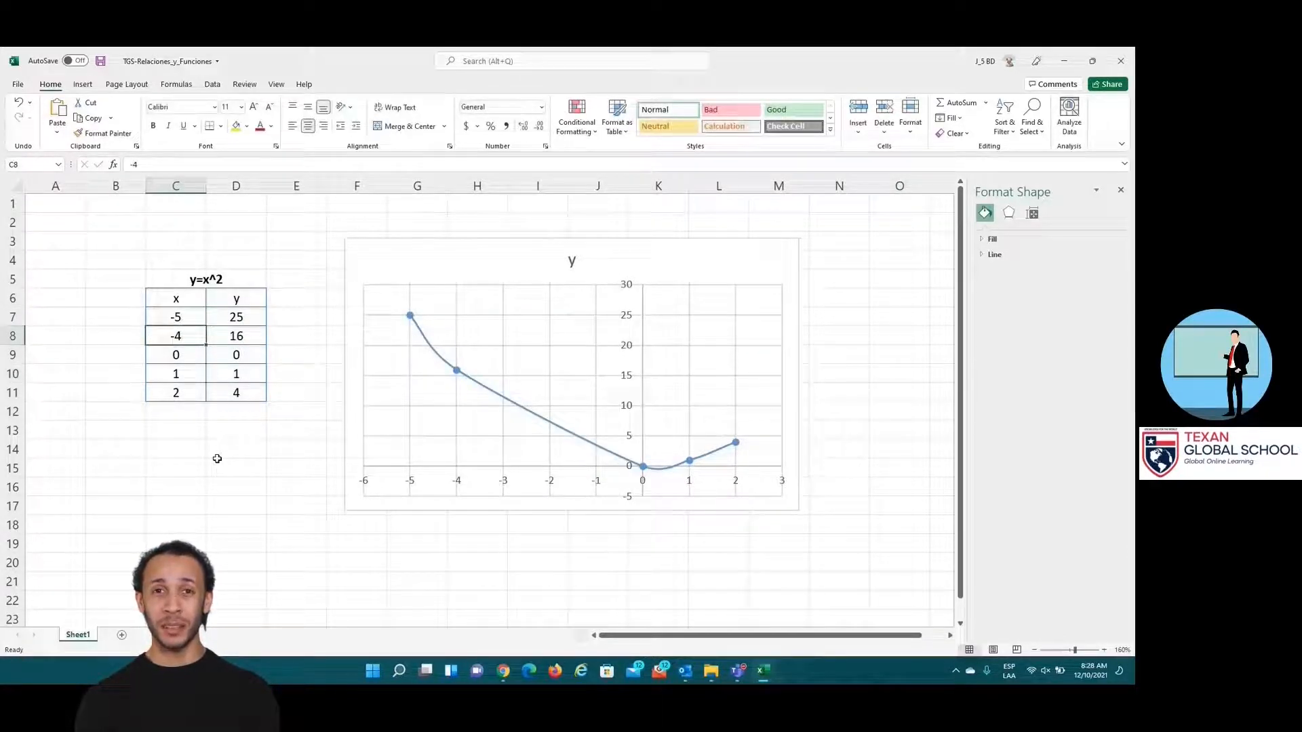
pyautogui.moveTo(207, 347); pyautogui.dragTo(200, 396)
pyautogui.moveTo(196, 317); pyautogui.dragTo(204, 400)
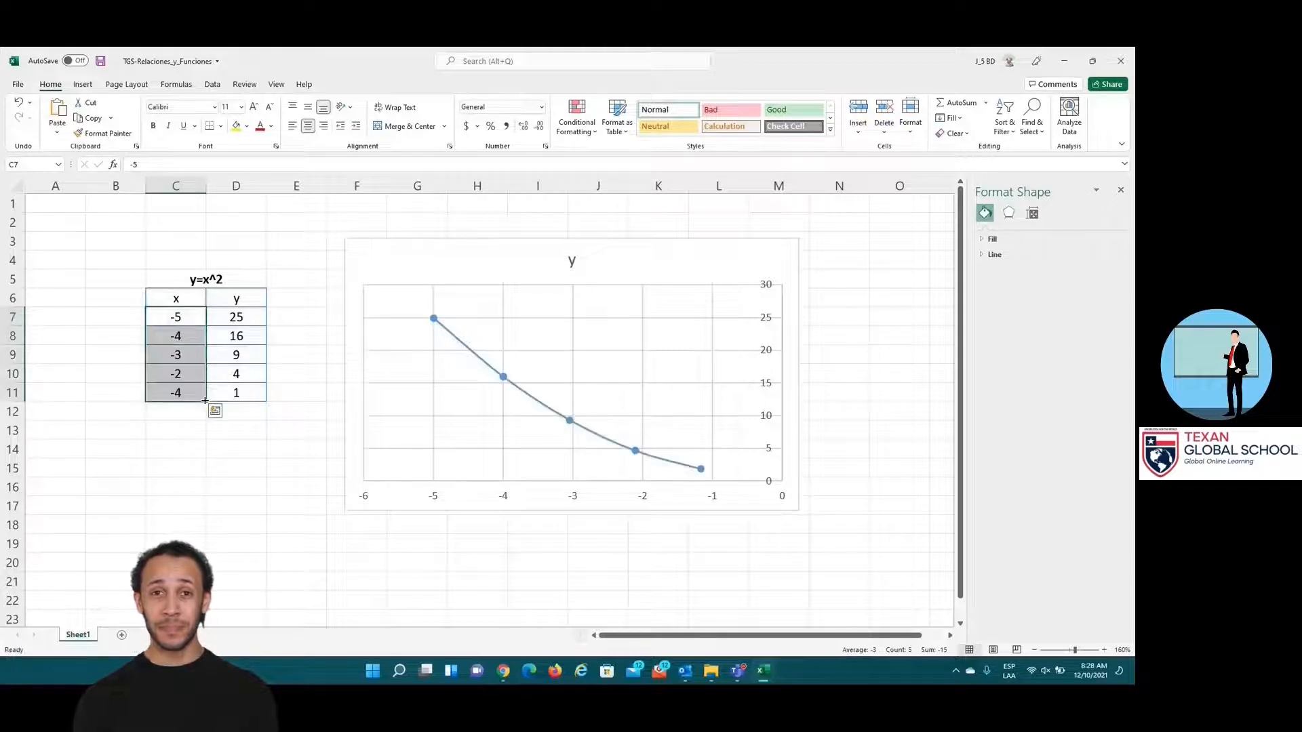
# Step: Extend the x series to 5 and the y formula down through row 17 of the table
pyautogui.click(294, 377)
pyautogui.moveTo(178, 316); pyautogui.dragTo(229, 509)
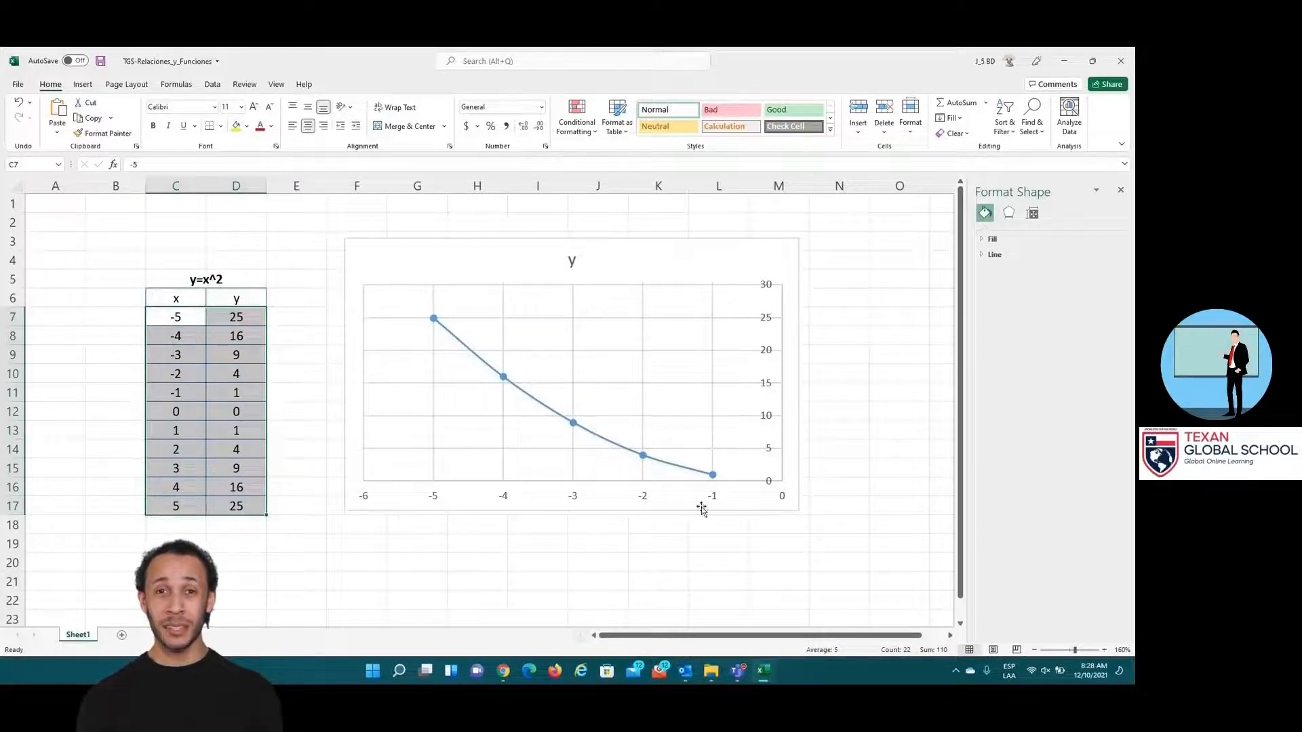
pyautogui.click(297, 453)
# Step: Edit the y series in the chart's data source so its X values reference C7:C17
pyautogui.click(777, 252)
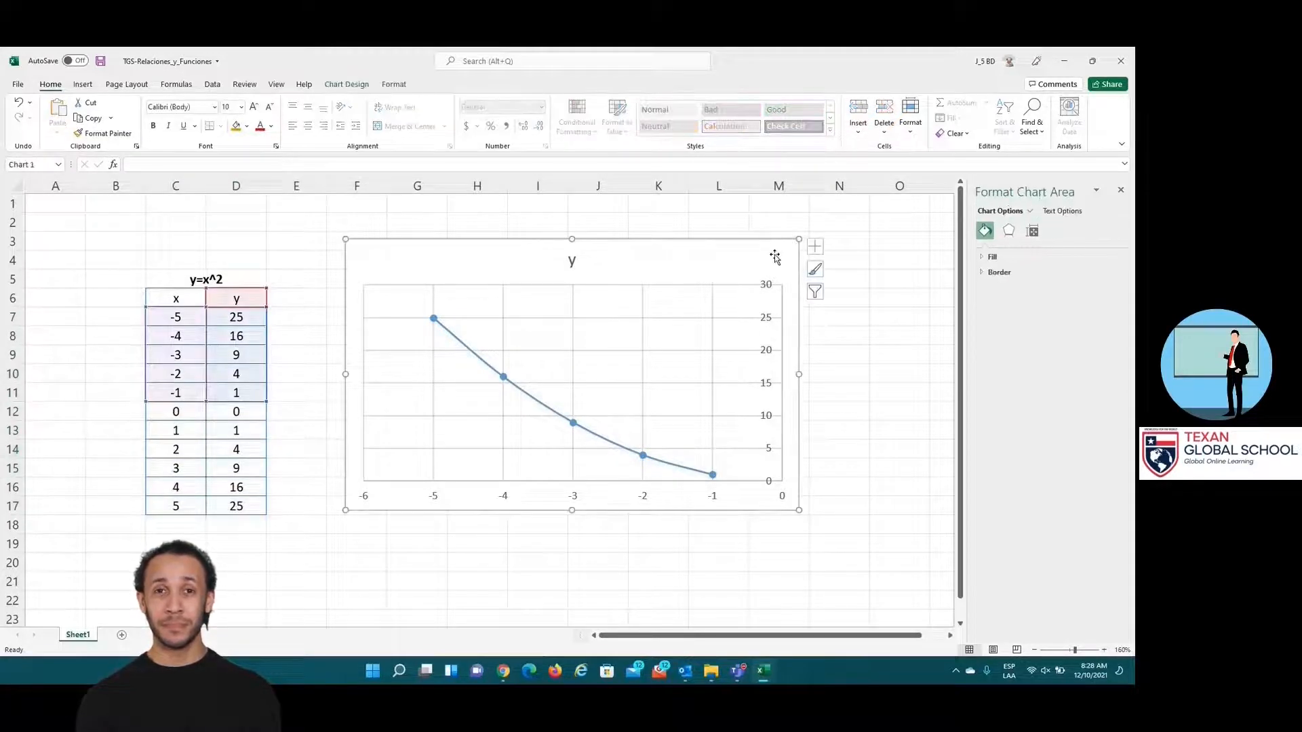
pyautogui.rightClick(775, 256)
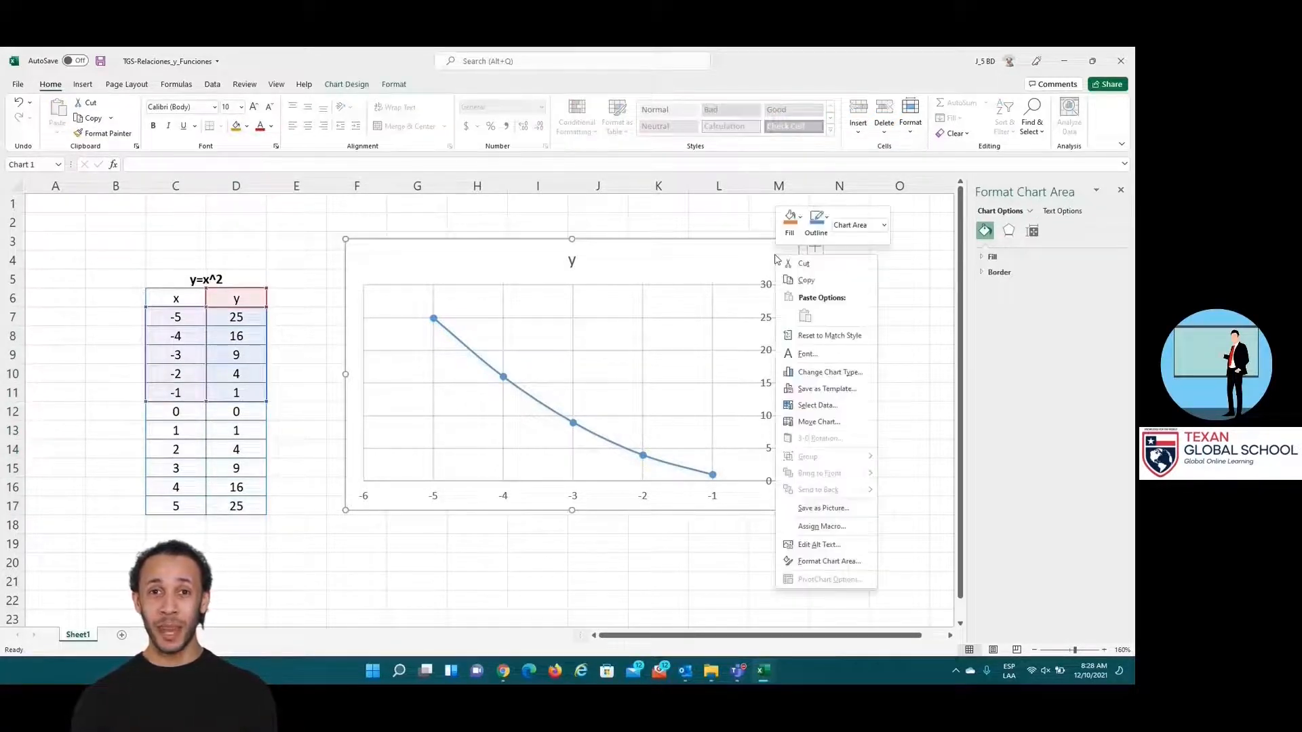
pyautogui.click(819, 406)
pyautogui.click(812, 378)
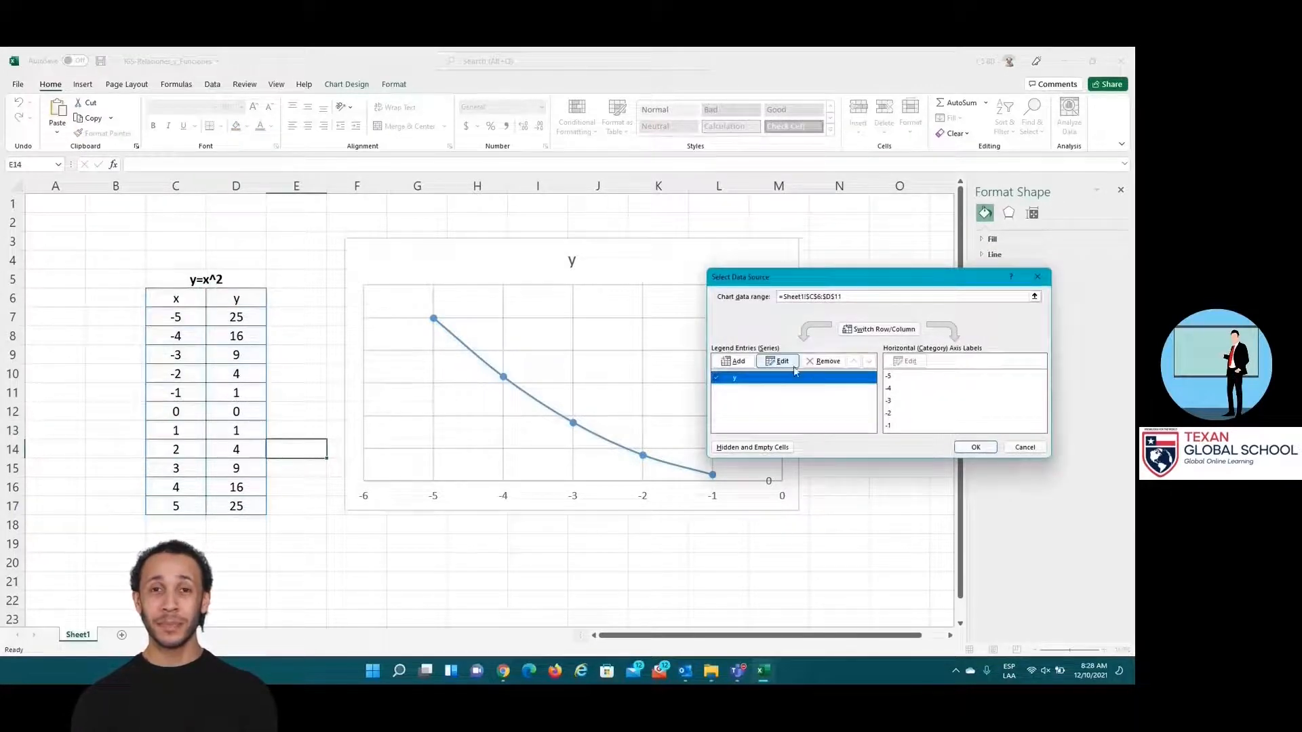
pyautogui.click(795, 370)
pyautogui.click(870, 367)
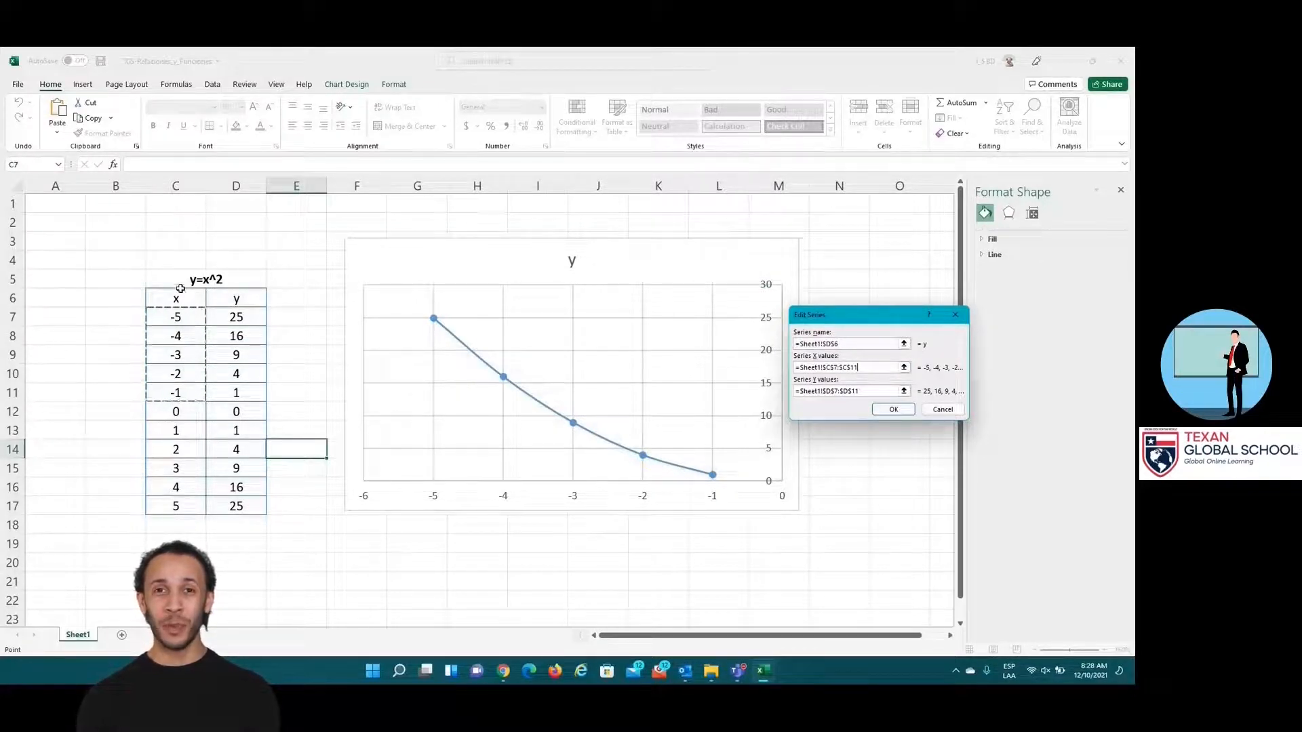
pyautogui.click(880, 369)
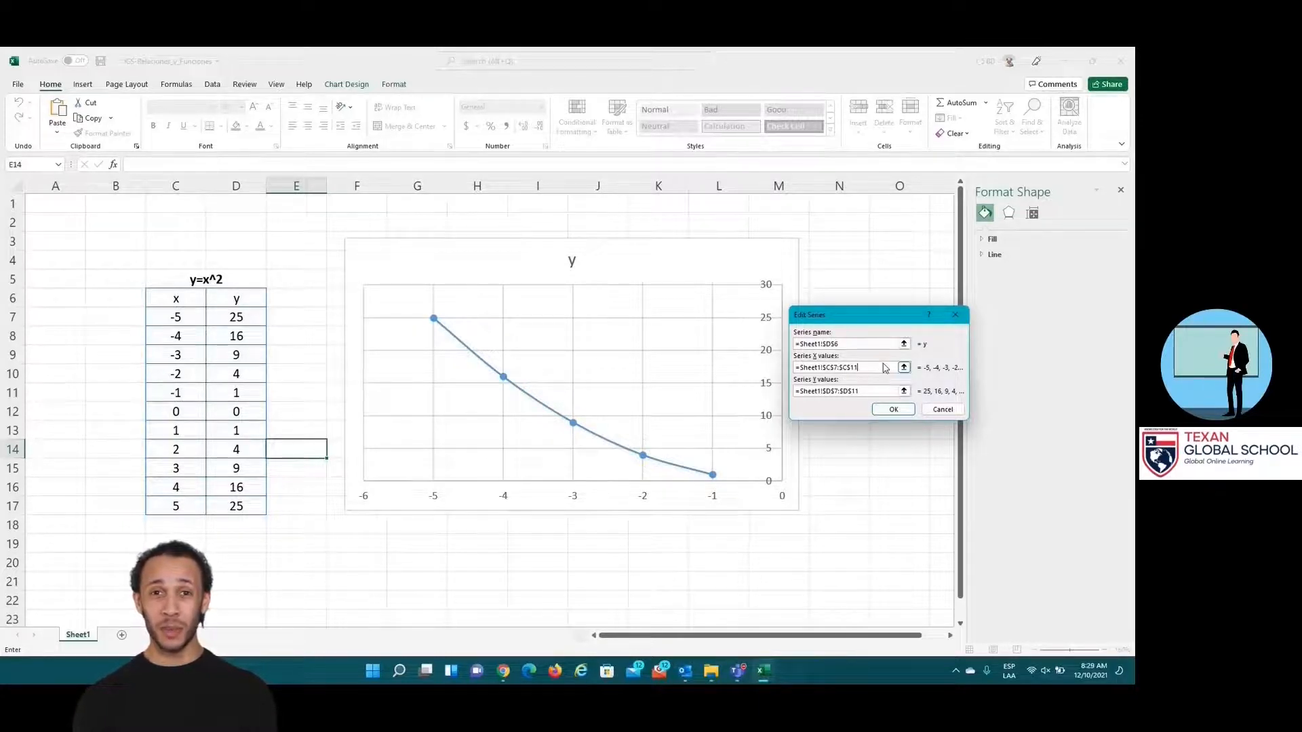
pyautogui.press('BackSpace')
pyautogui.press('BackSpace')
pyautogui.press('BackSpace')
pyautogui.press('BackSpace')
pyautogui.press('BackSpace')
pyautogui.press('BackSpace')
pyautogui.press('BackSpace')
pyautogui.press('BackSpace')
pyautogui.press('BackSpace')
pyautogui.press('BackSpace')
pyautogui.press('BackSpace')
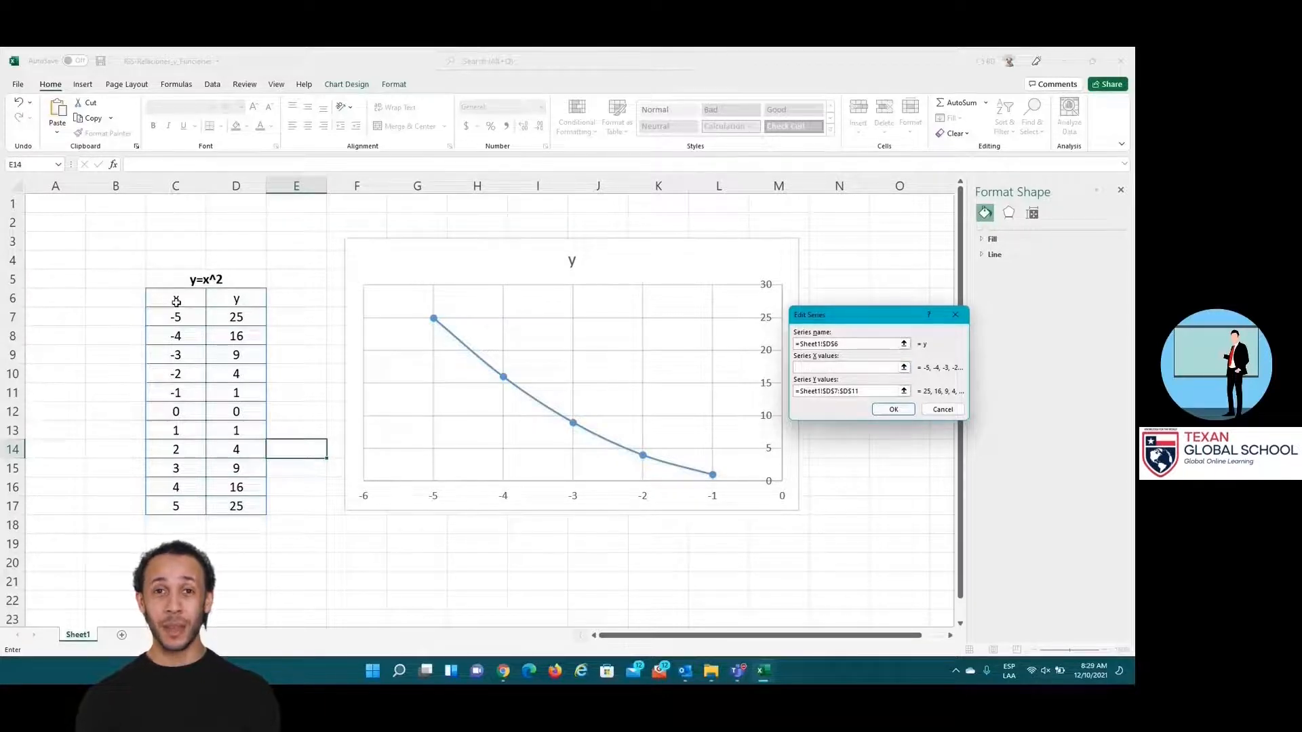
pyautogui.moveTo(175, 313); pyautogui.dragTo(179, 506)
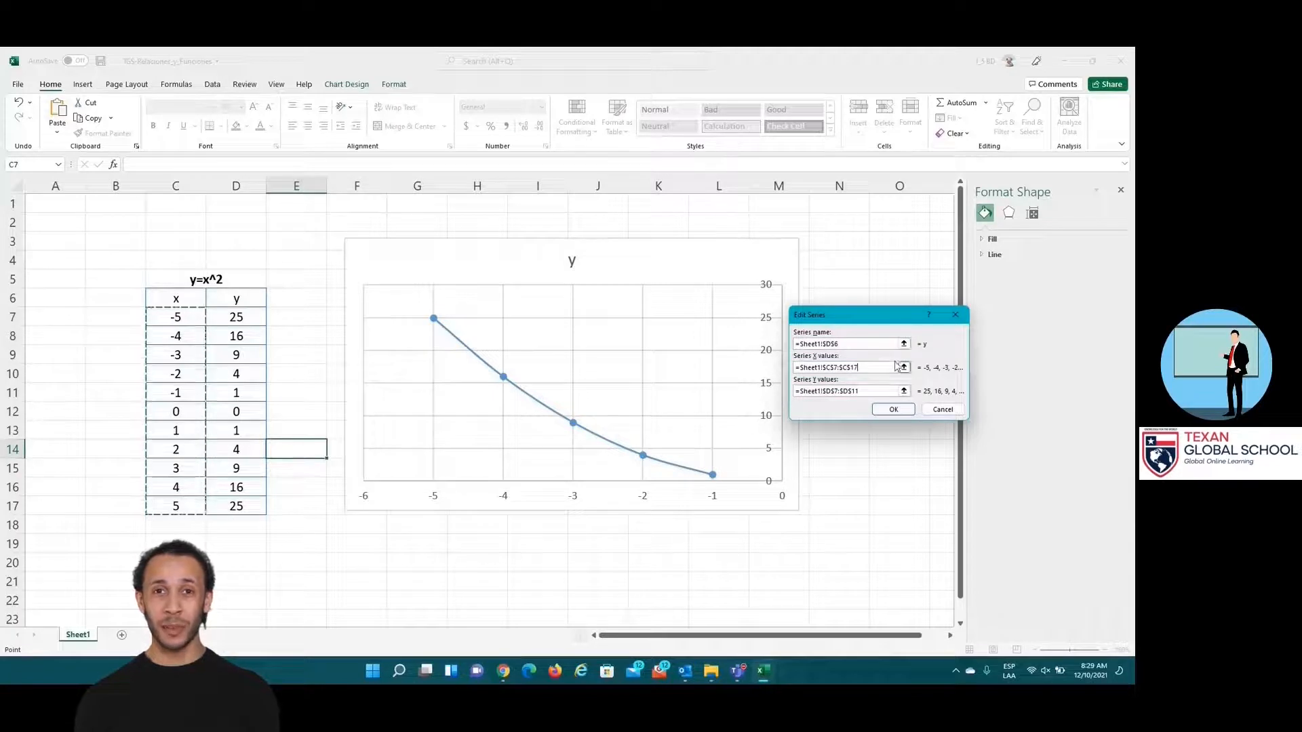
# Step: Set the series' Y values to D7:D17, apply the data source changes, and deselect the chart
pyautogui.click(881, 393)
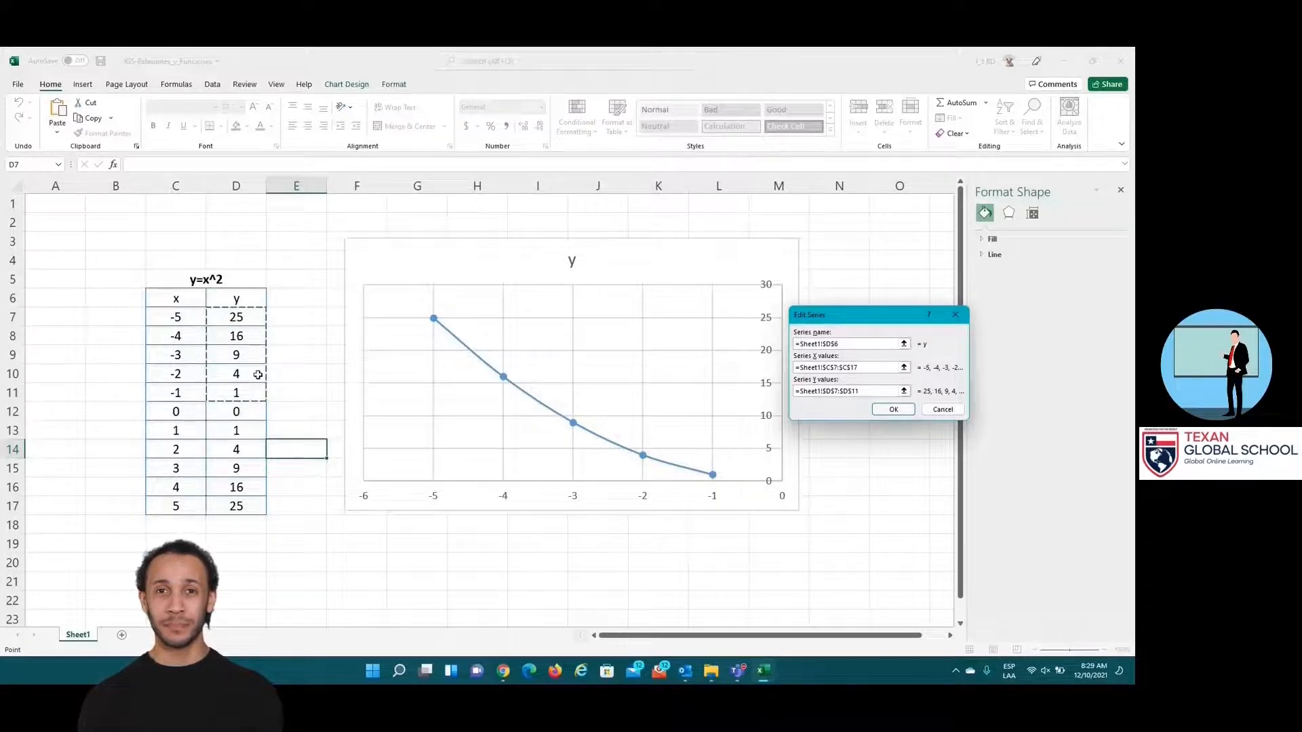
pyautogui.press('BackSpace')
pyautogui.press('BackSpace')
pyautogui.press('BackSpace')
pyautogui.press('BackSpace')
pyautogui.press('BackSpace')
pyautogui.press('BackSpace')
pyautogui.press('BackSpace')
pyautogui.press('BackSpace')
pyautogui.press('BackSpace')
pyautogui.press('BackSpace')
pyautogui.press('BackSpace')
pyautogui.press('BackSpace')
pyautogui.press('BackSpace')
pyautogui.press('BackSpace')
pyautogui.press('BackSpace')
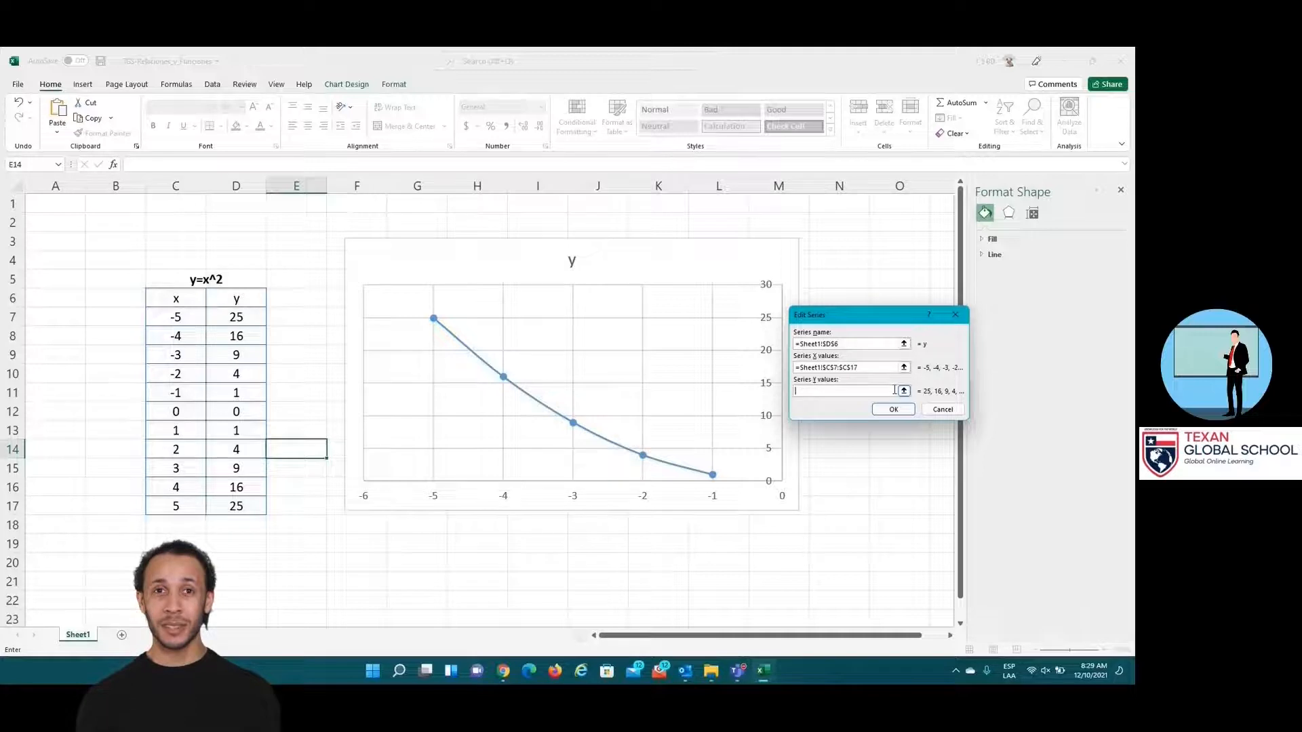
pyautogui.moveTo(234, 319); pyautogui.dragTo(234, 505)
pyautogui.click(902, 412)
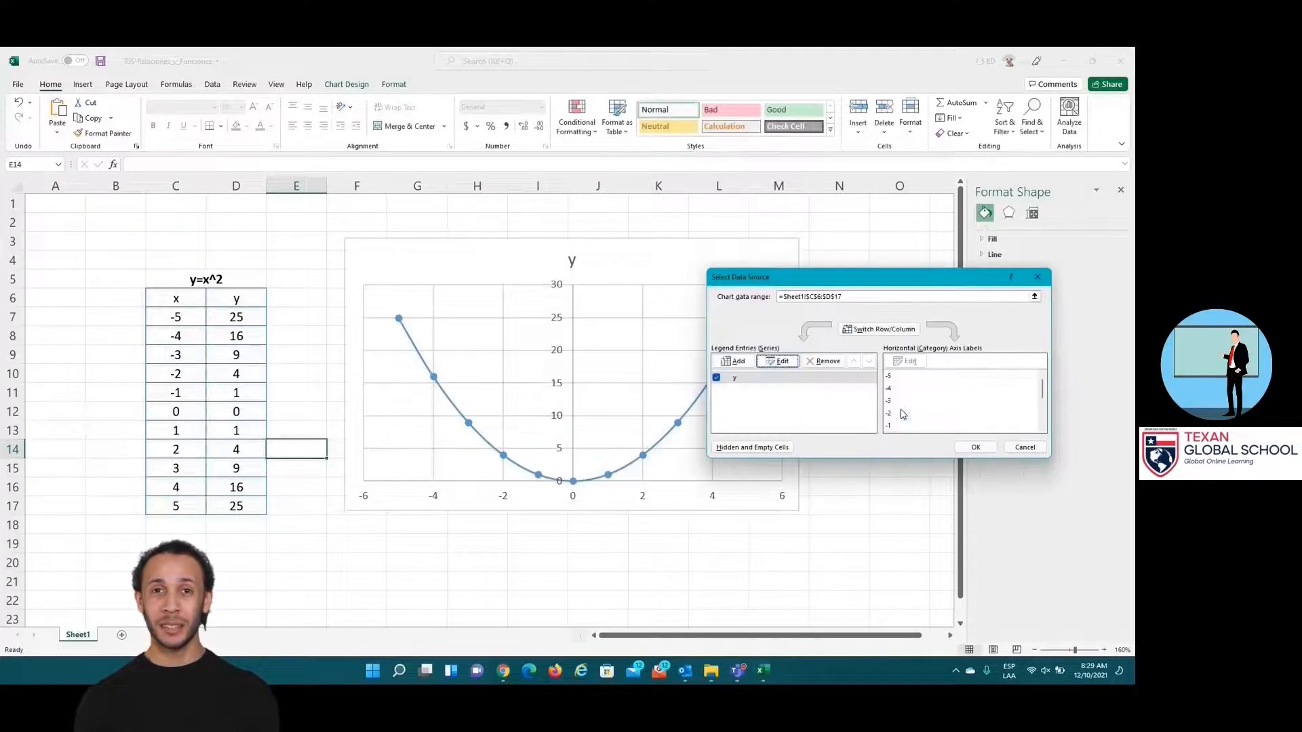
pyautogui.click(976, 447)
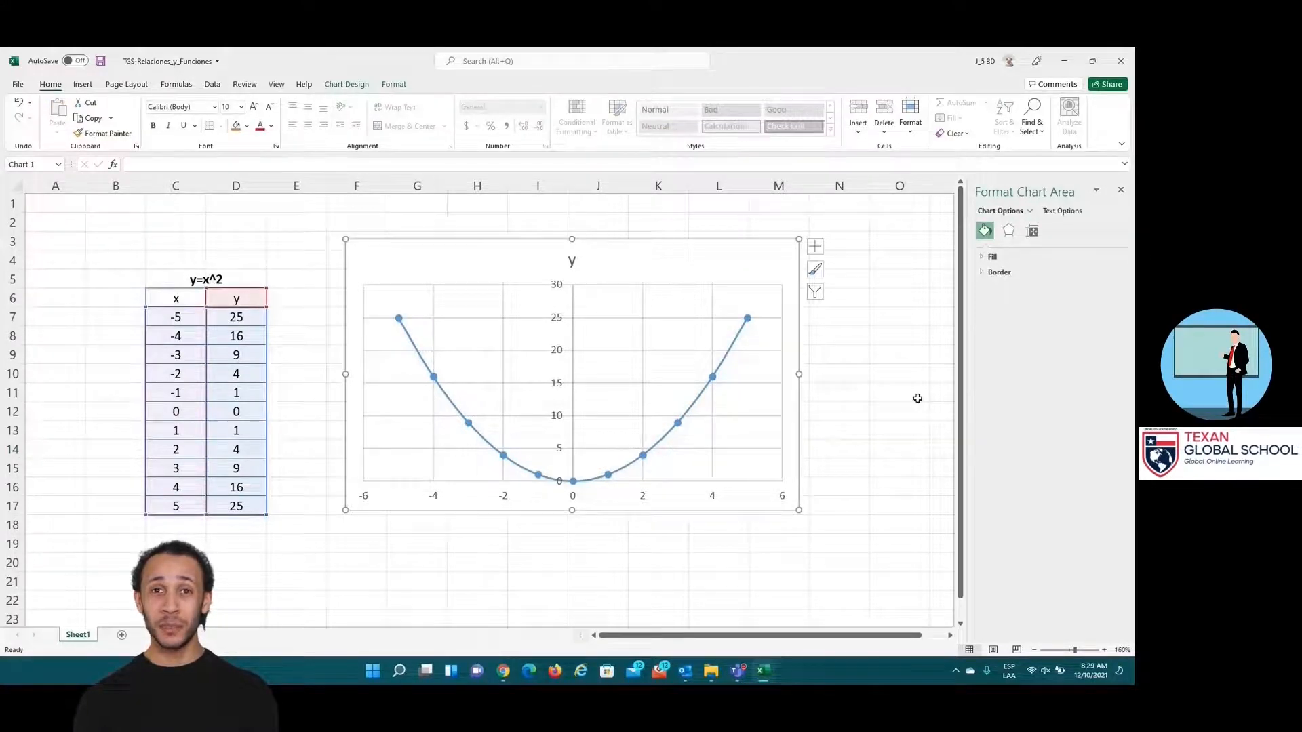
pyautogui.click(917, 398)
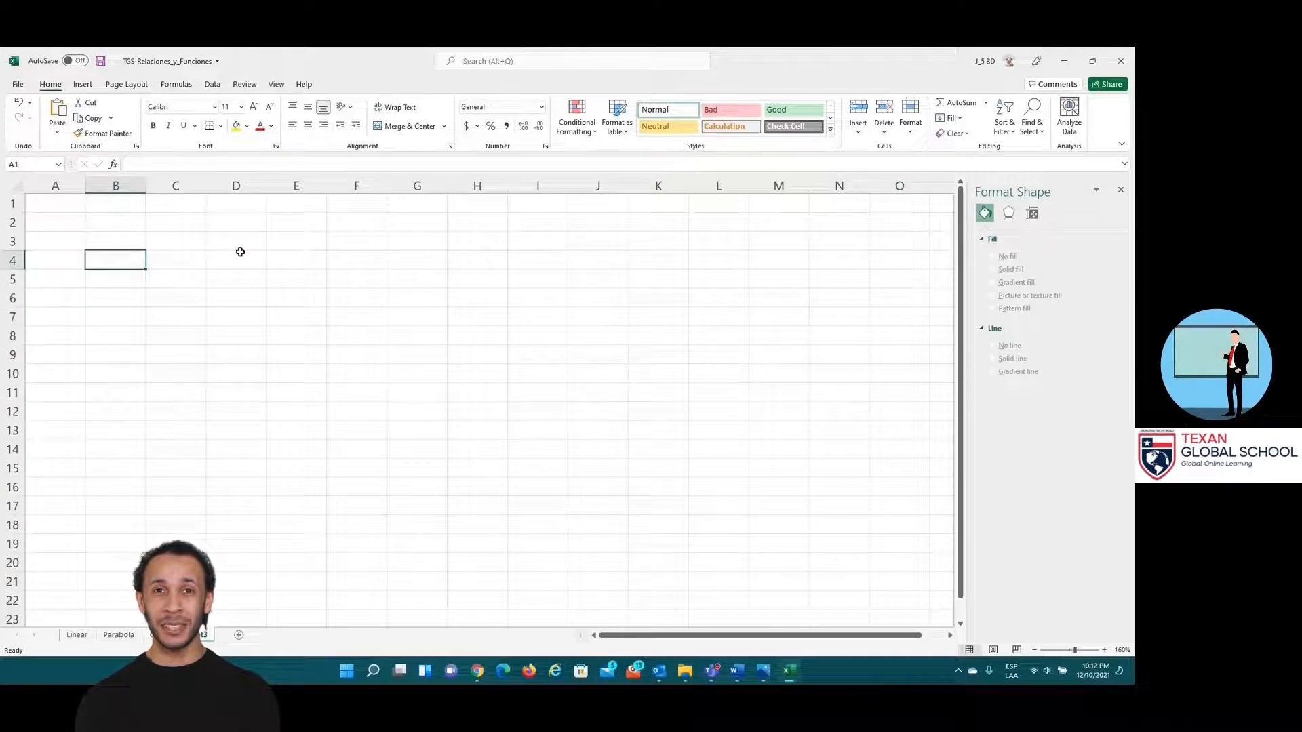
# Step: Enter the title f(x)=x^3 in C4 and the column headers x in C5 and f(x) in D5
pyautogui.press('Right')
pyautogui.write('F(X')
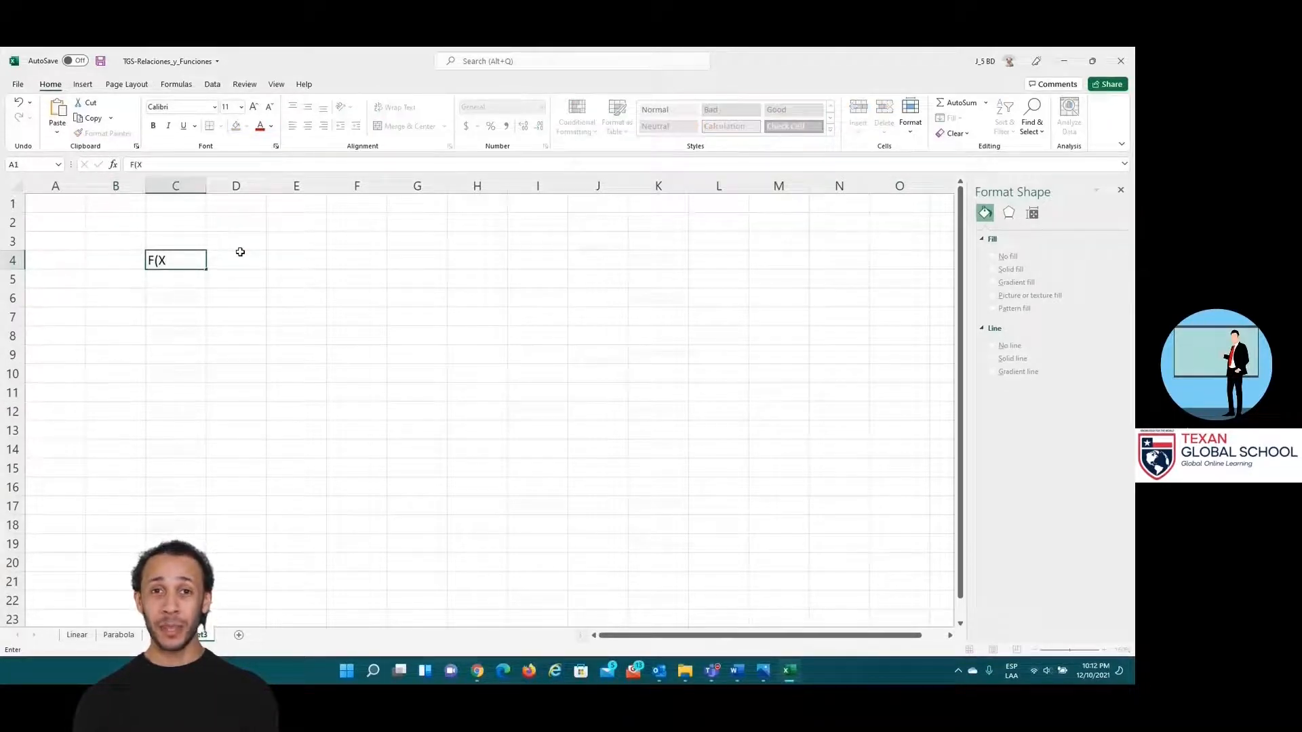
pyautogui.press('Escape')
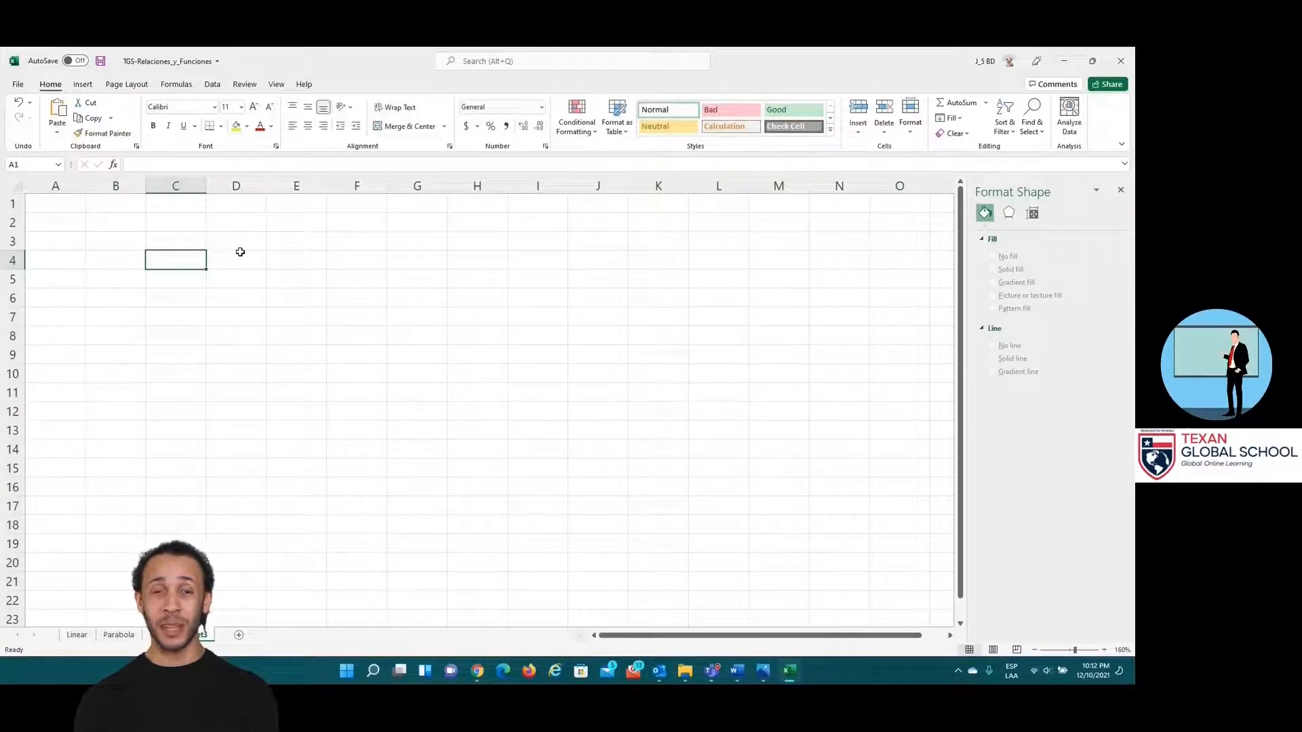
pyautogui.write('f(x)=')
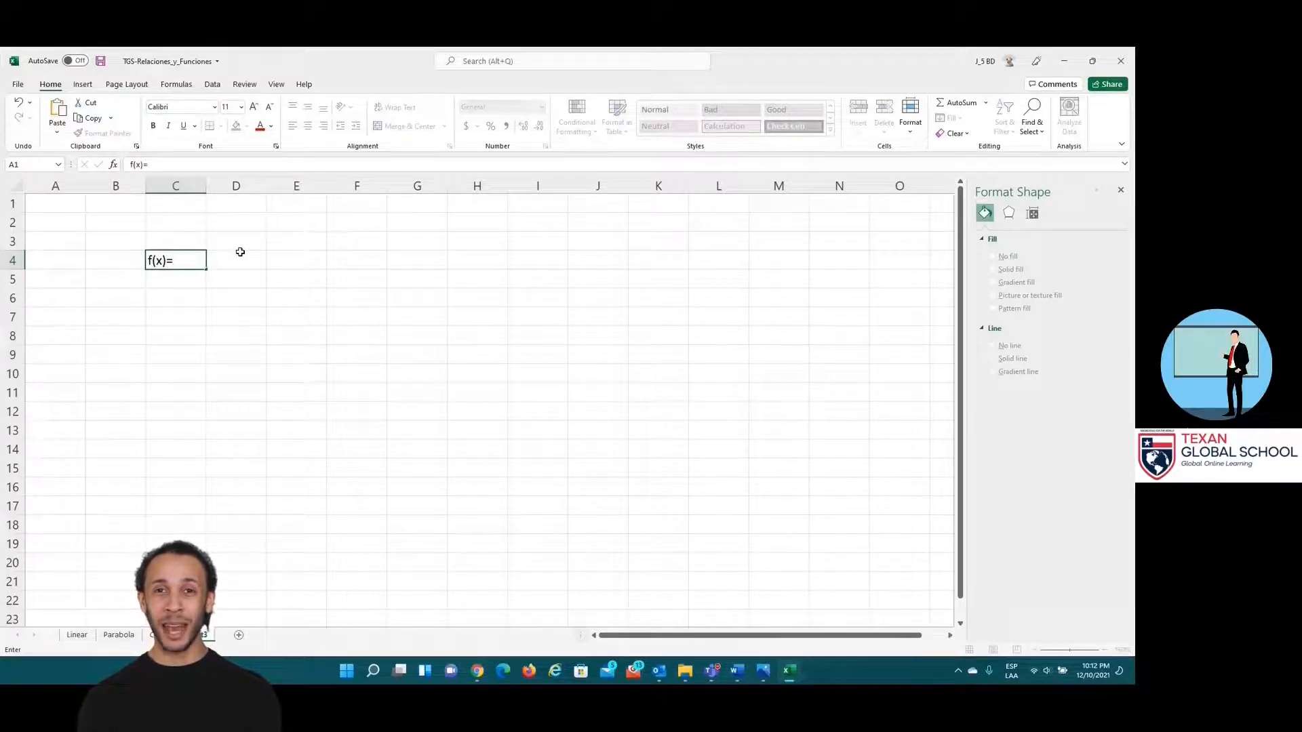
pyautogui.write('x^3')
pyautogui.press('Return')
pyautogui.write('x')
pyautogui.press('Tab')
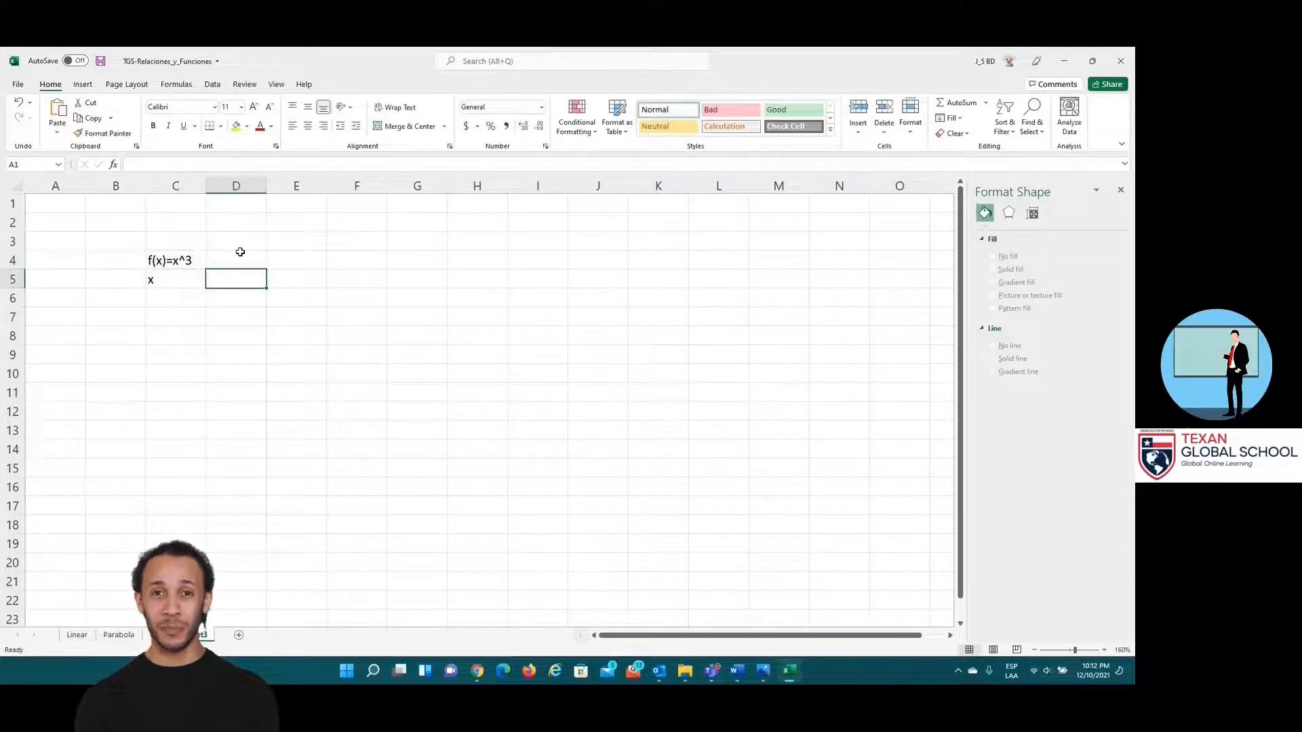
pyautogui.write('f(x)')
pyautogui.press('Return')
# Step: Enter -3, -2 and -1 in C6:C8 and fill the x series down to 4 in C13
pyautogui.write('-')
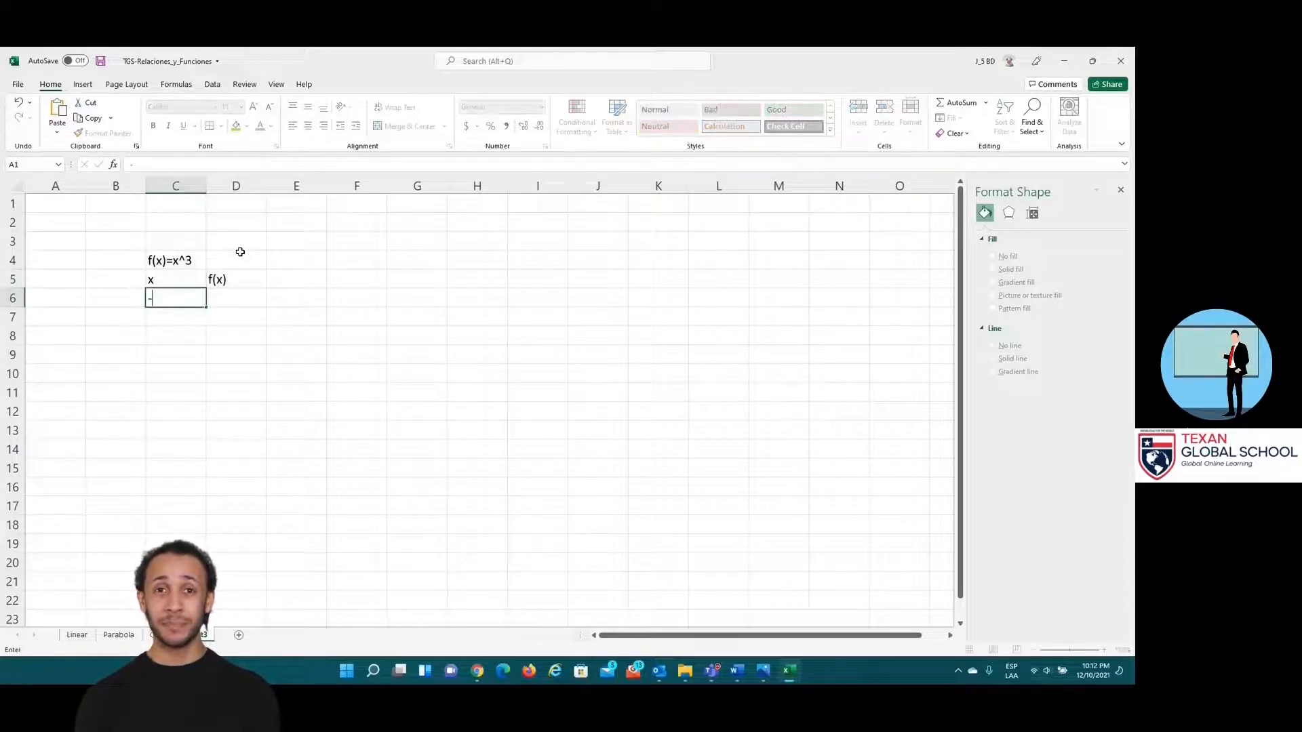
pyautogui.write('3')
pyautogui.press('Return')
pyautogui.write('-2')
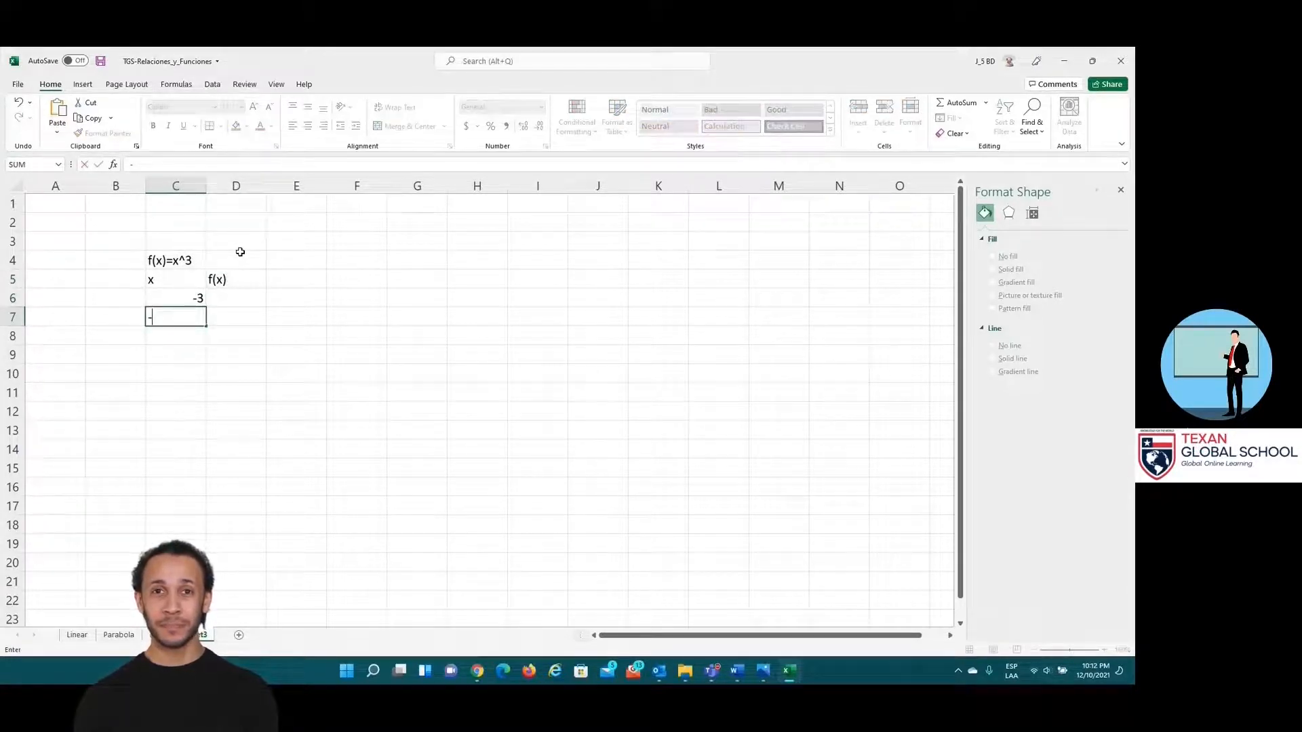
pyautogui.press('Return')
pyautogui.write('-1')
pyautogui.press('Return')
pyautogui.press('Up')
pyautogui.press('Up')
pyautogui.press('Up')
pyautogui.hotkey('shift', 'Down')
pyautogui.hotkey('shift', 'Down')
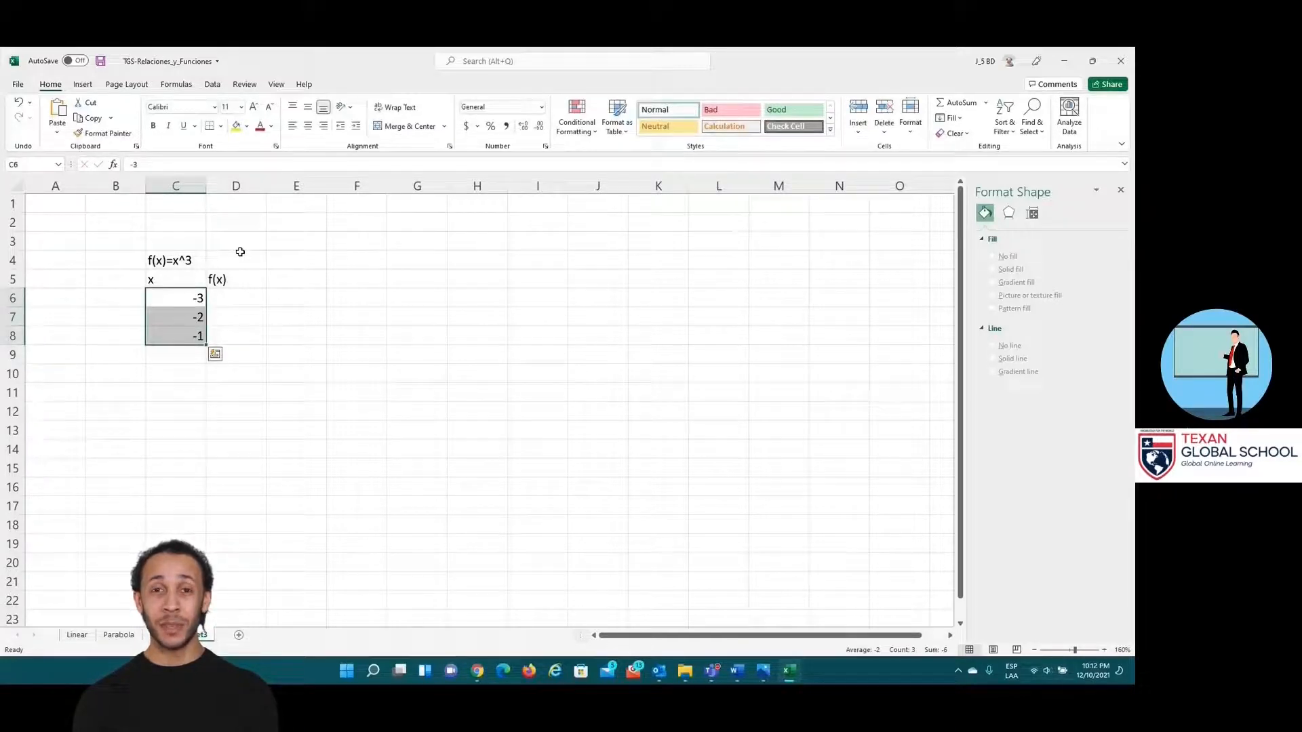
pyautogui.moveTo(203, 343); pyautogui.dragTo(204, 434)
# Step: Center the contents of C5:D13 and merge and center the function title across C4:D4
pyautogui.moveTo(156, 279); pyautogui.dragTo(253, 430)
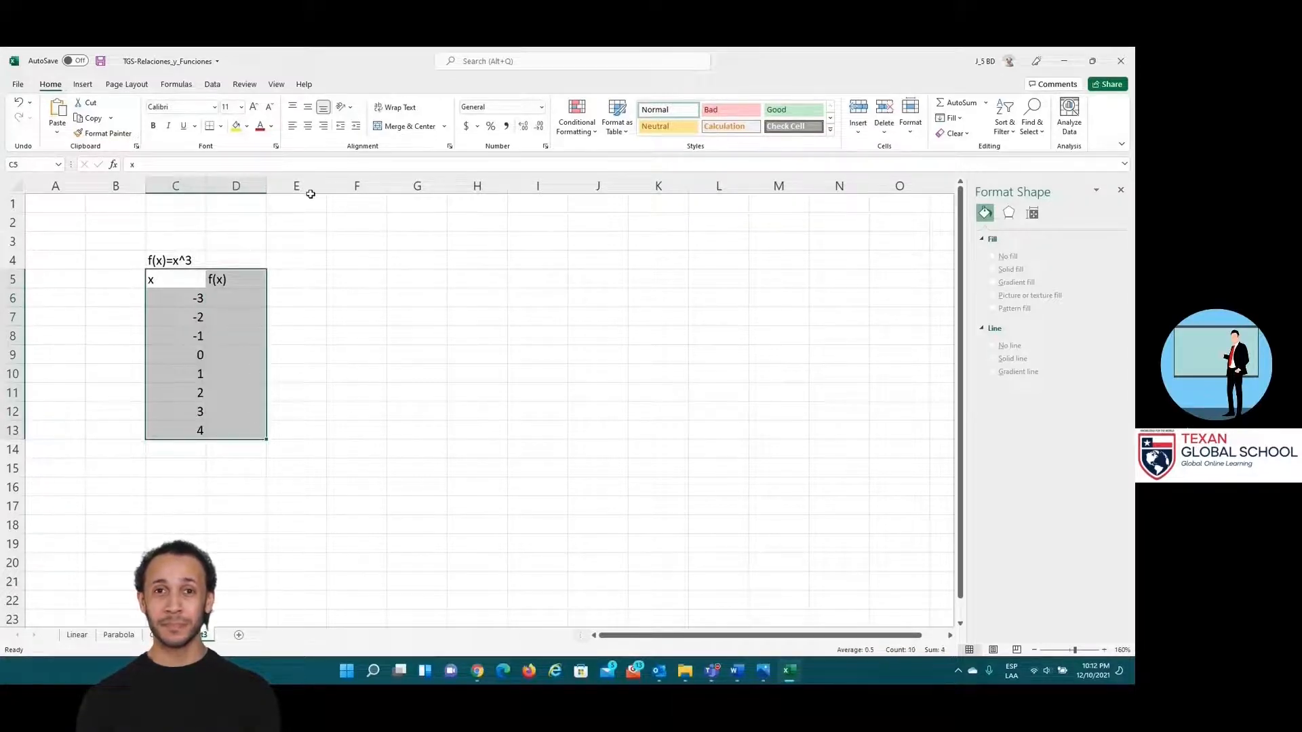
pyautogui.click(308, 126)
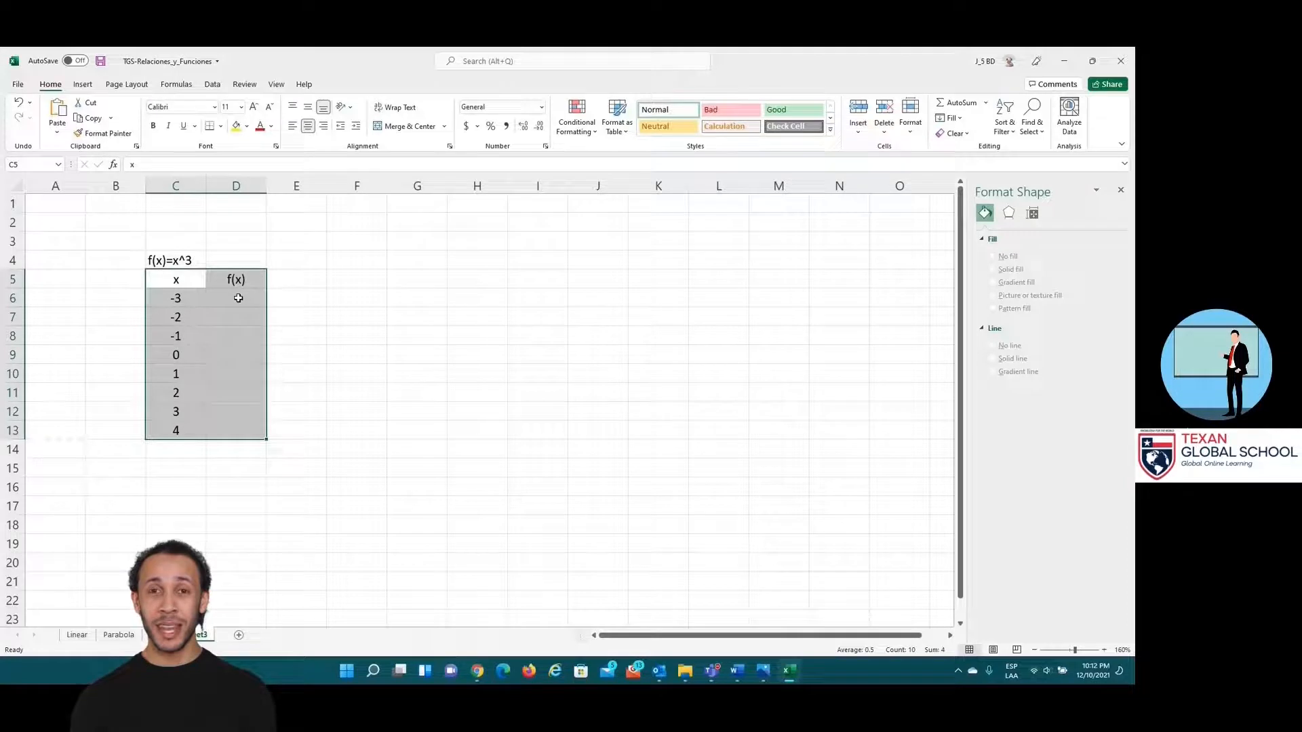
pyautogui.moveTo(197, 260); pyautogui.dragTo(237, 260)
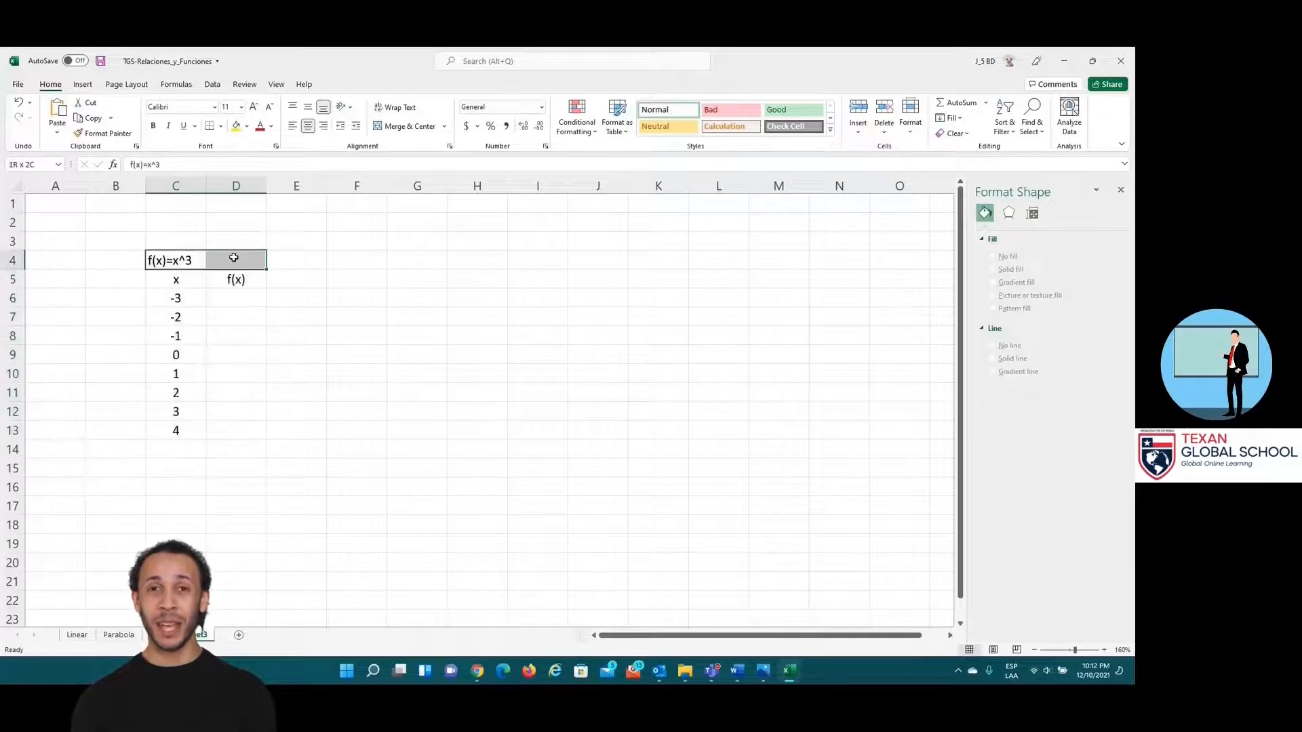
pyautogui.click(391, 126)
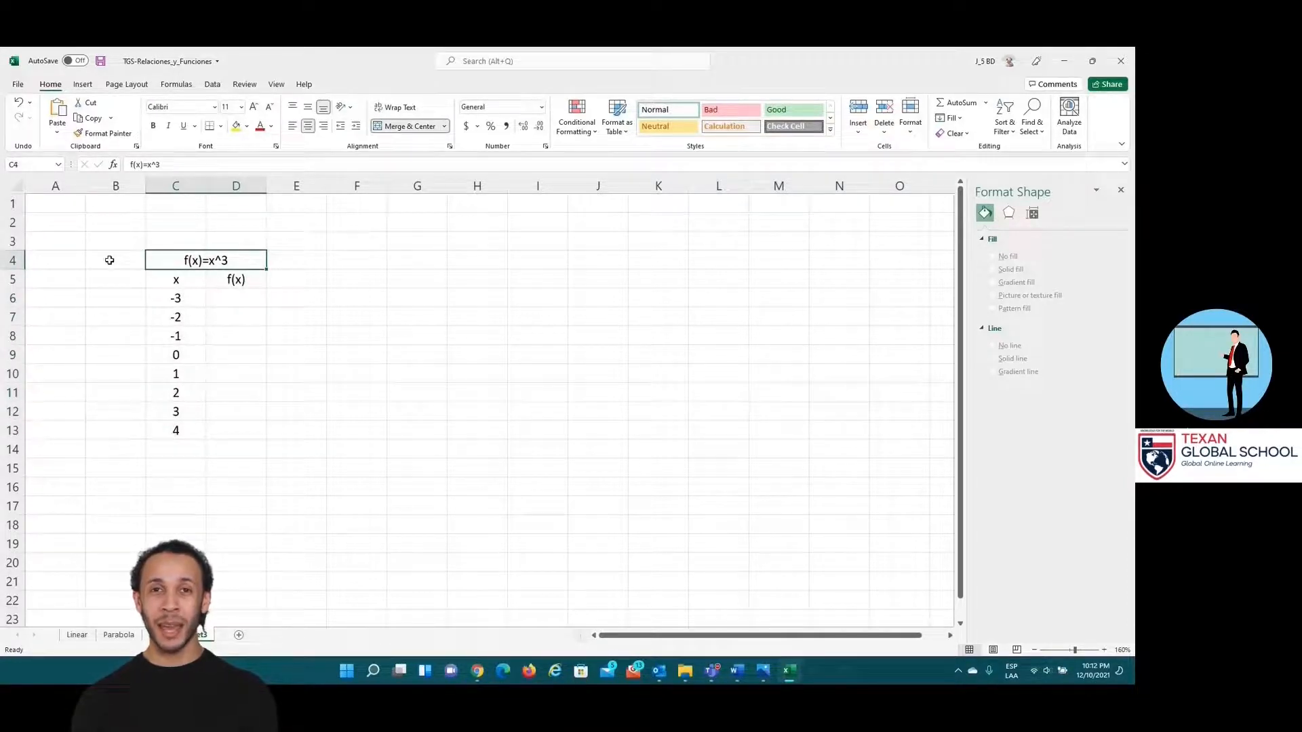
# Step: Enter the formula =C6^3 in D6 and fill it down through D13
pyautogui.click(255, 298)
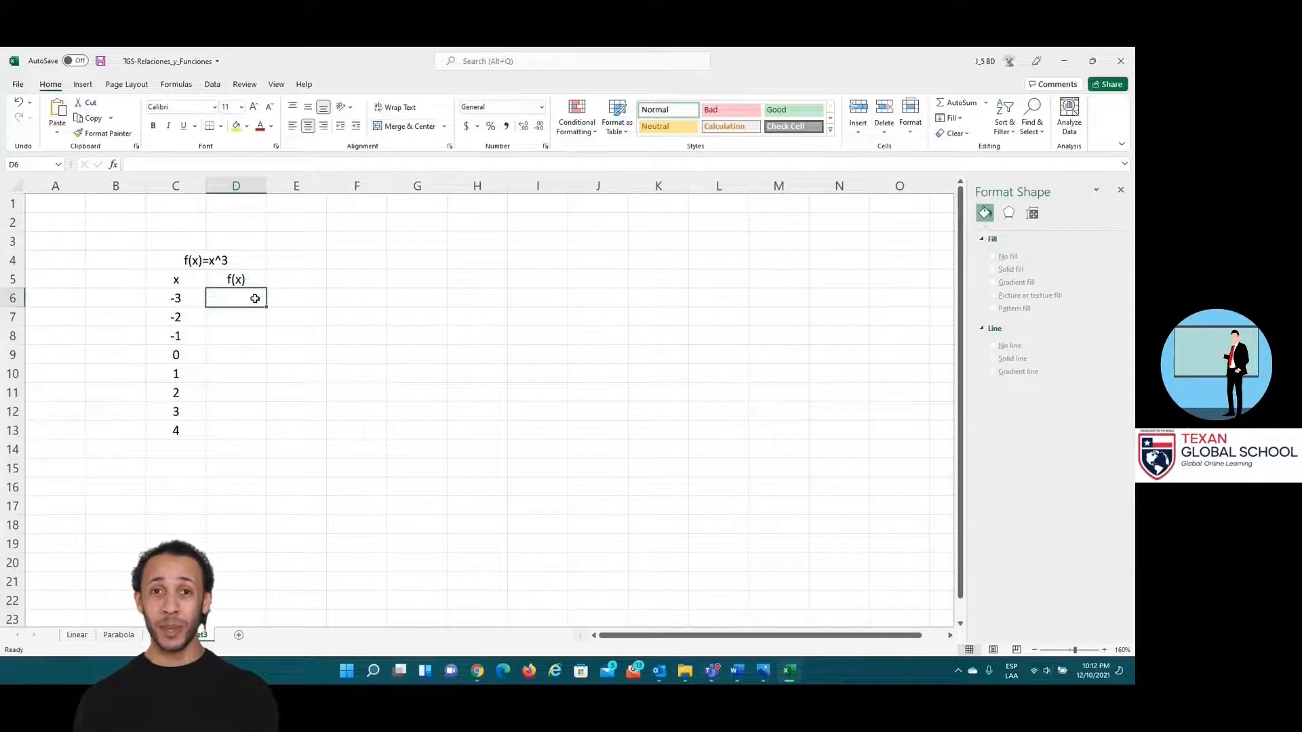
pyautogui.write('=')
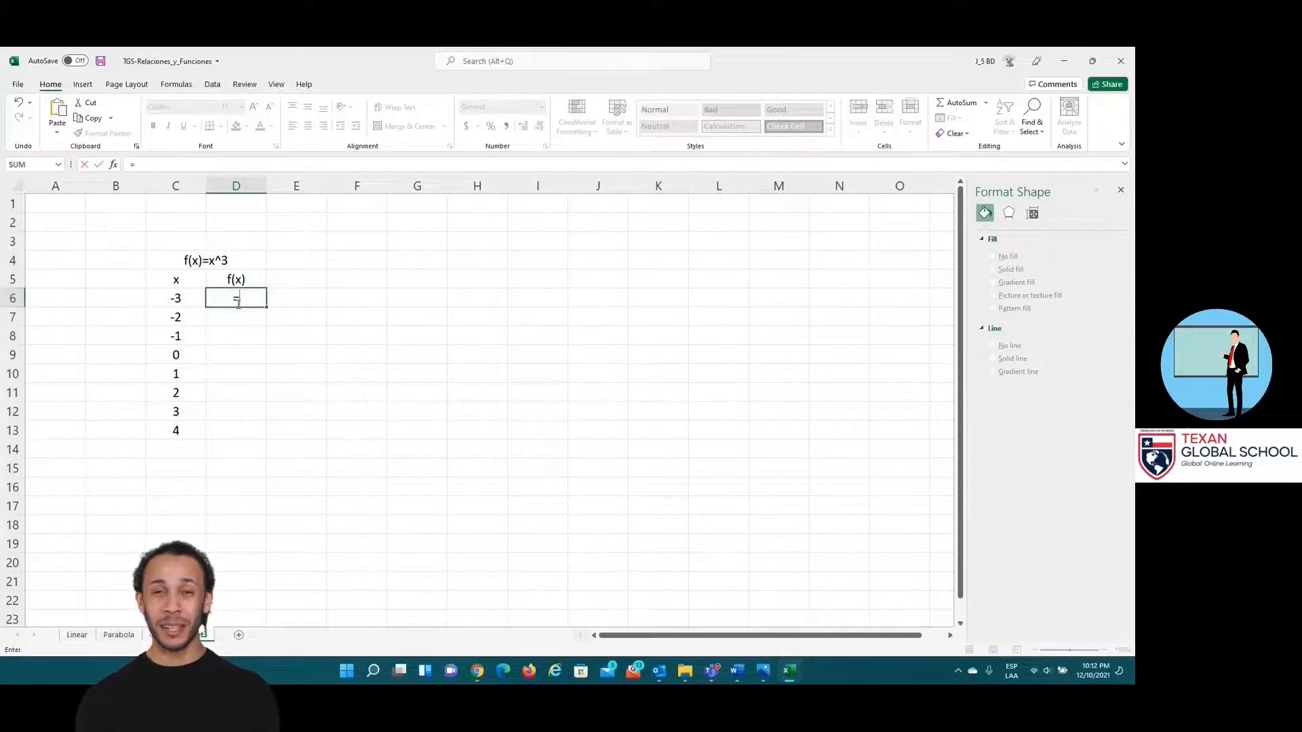
pyautogui.click(190, 303)
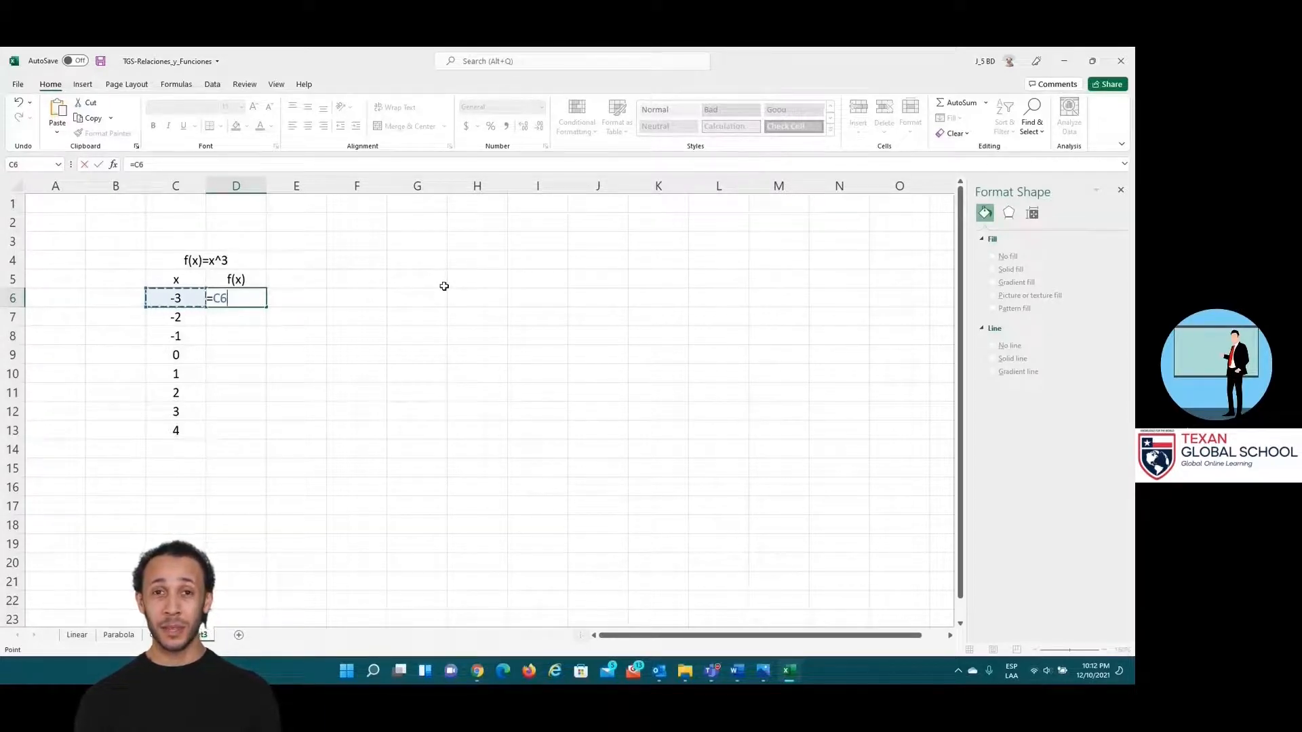
pyautogui.write('^3')
pyautogui.press('Return')
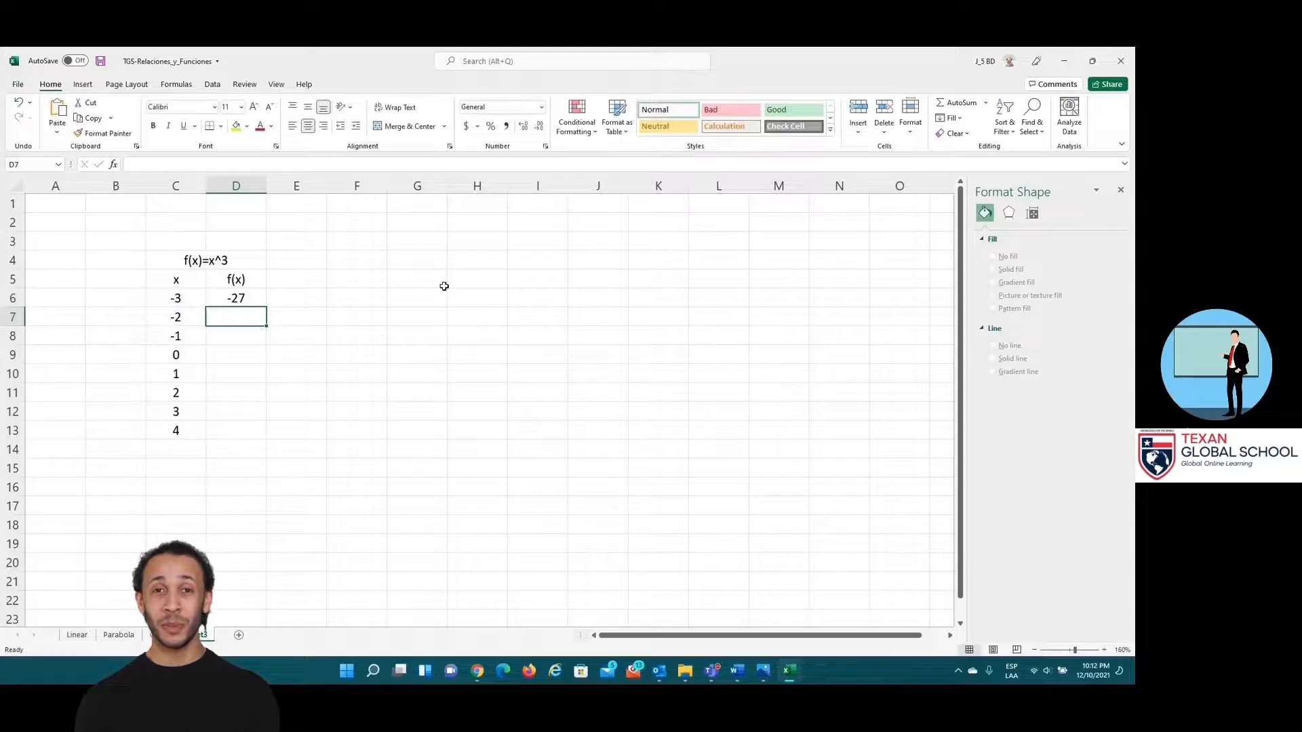
pyautogui.click(251, 299)
pyautogui.moveTo(267, 309); pyautogui.dragTo(280, 444)
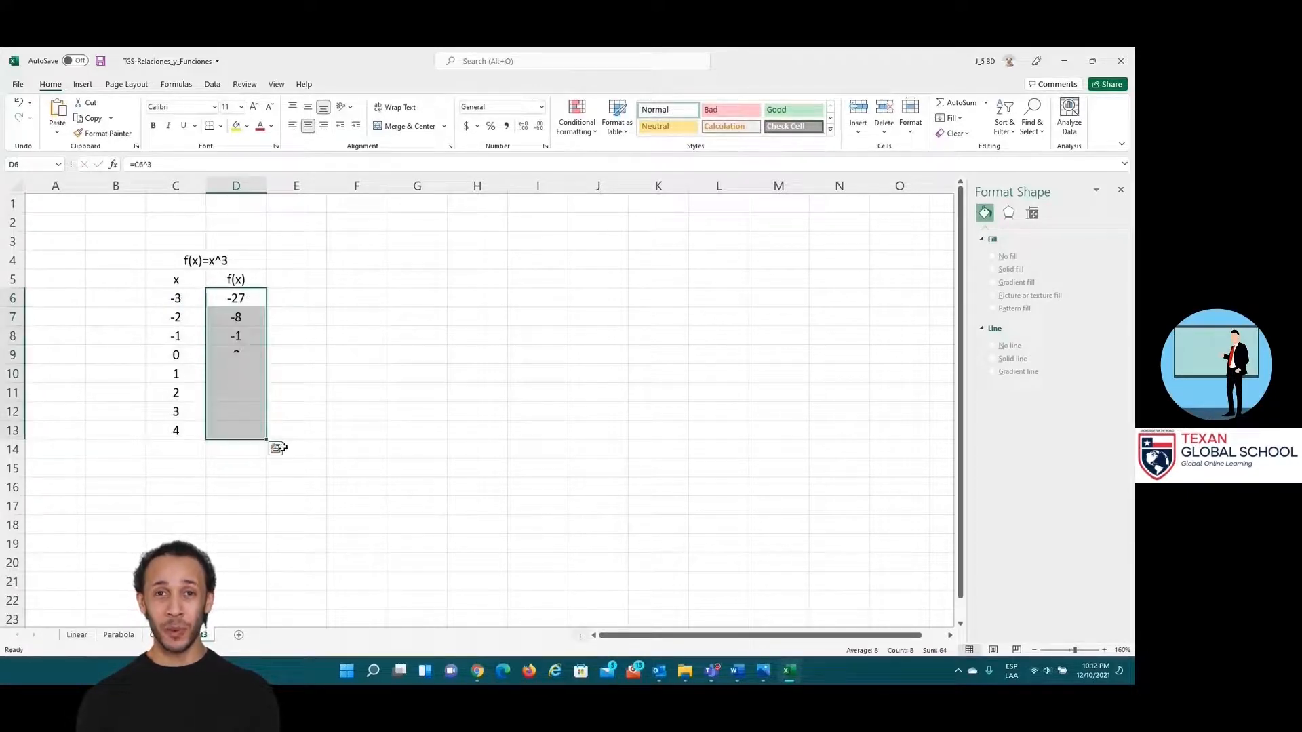
# Step: Examine the filled cube formulas cell by cell from D7 through D13
pyautogui.click(244, 316)
pyautogui.press('Down')
pyautogui.press('Down')
pyautogui.press('Down')
pyautogui.press('Down')
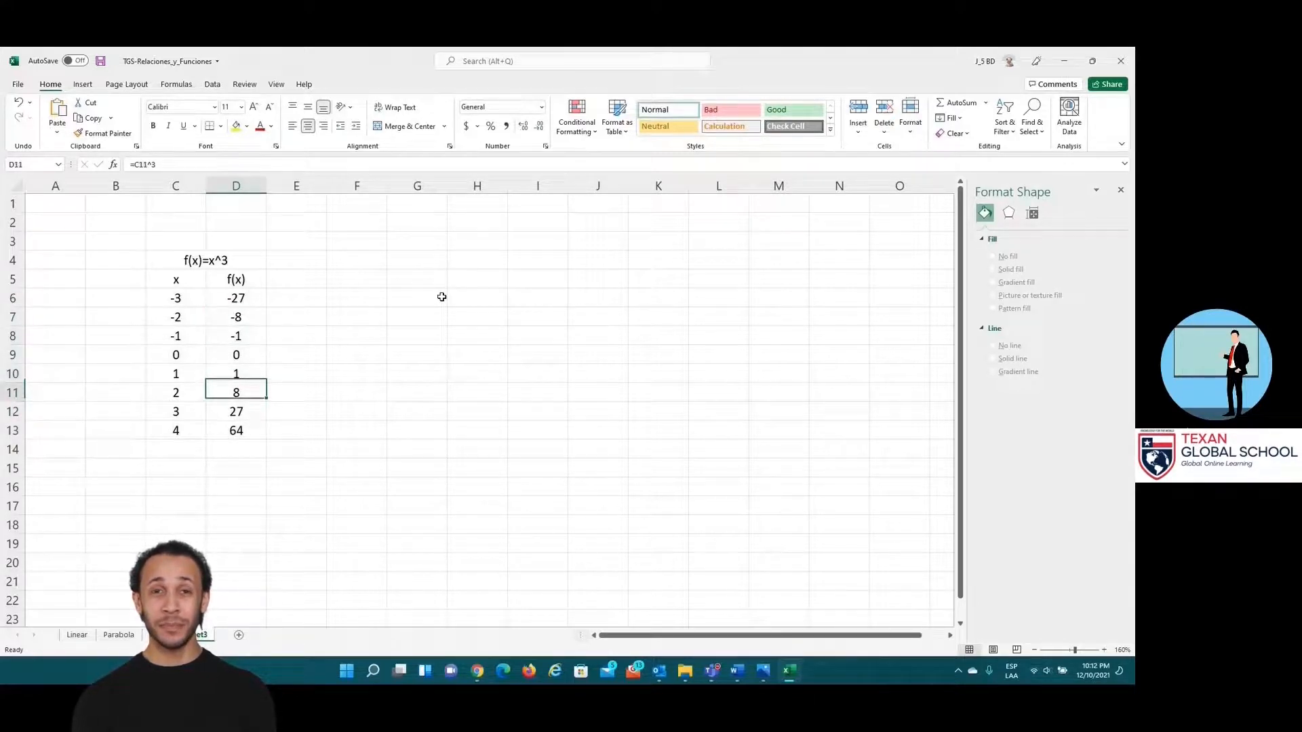
pyautogui.press('Down')
pyautogui.press('Down')
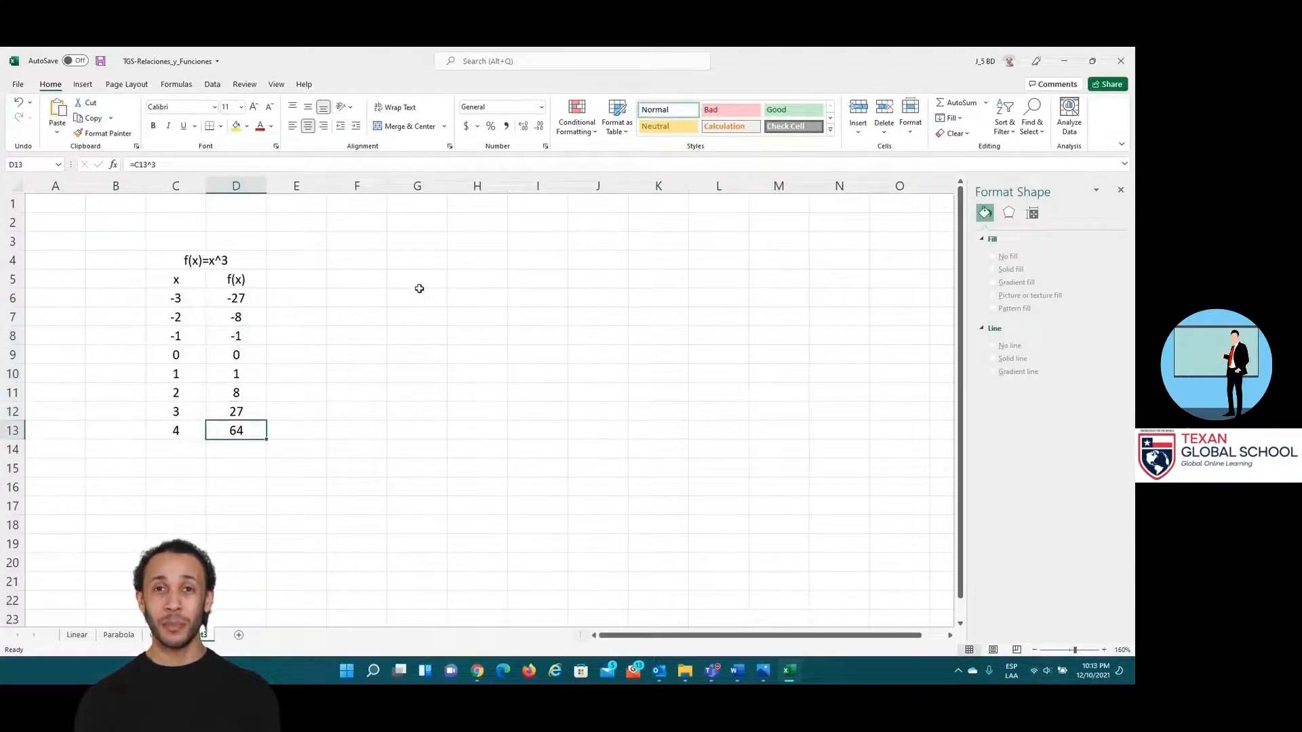
# Step: Apply white borders to every cell of the sheet so the gridlines are hidden
pyautogui.click(66, 211)
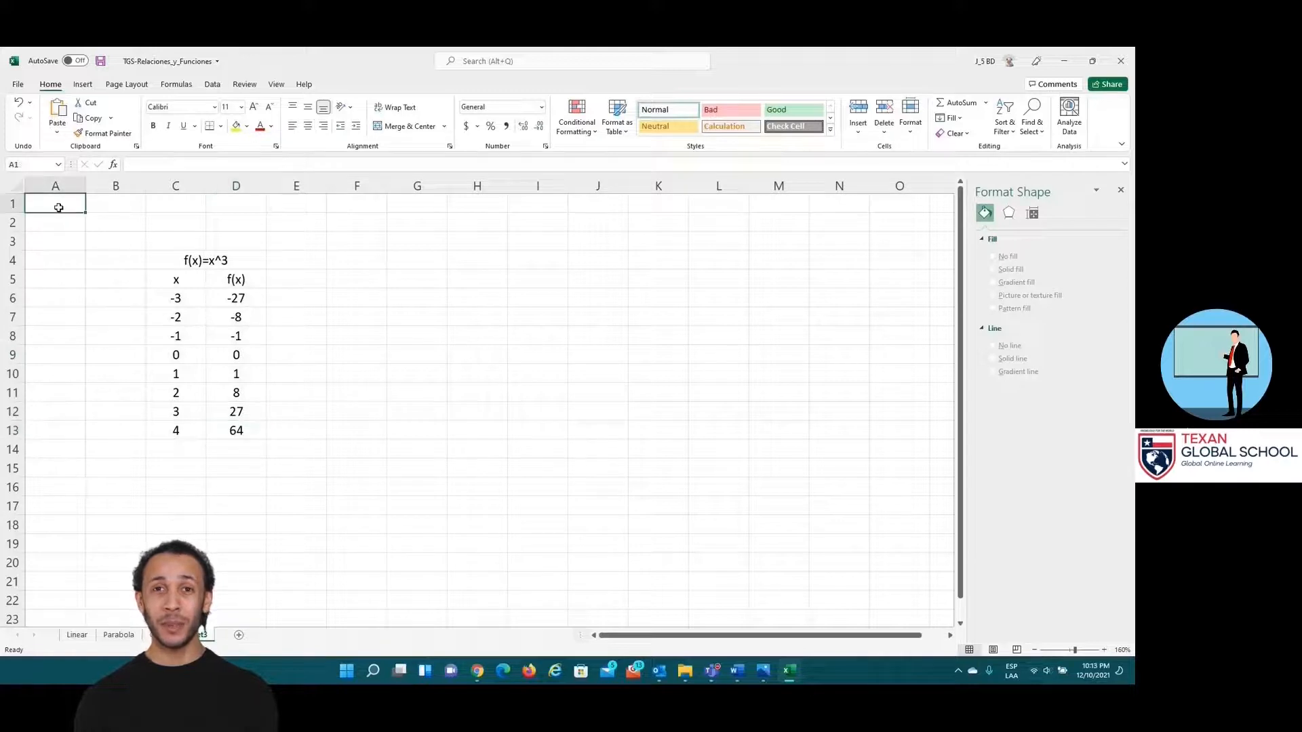
pyautogui.click(14, 187)
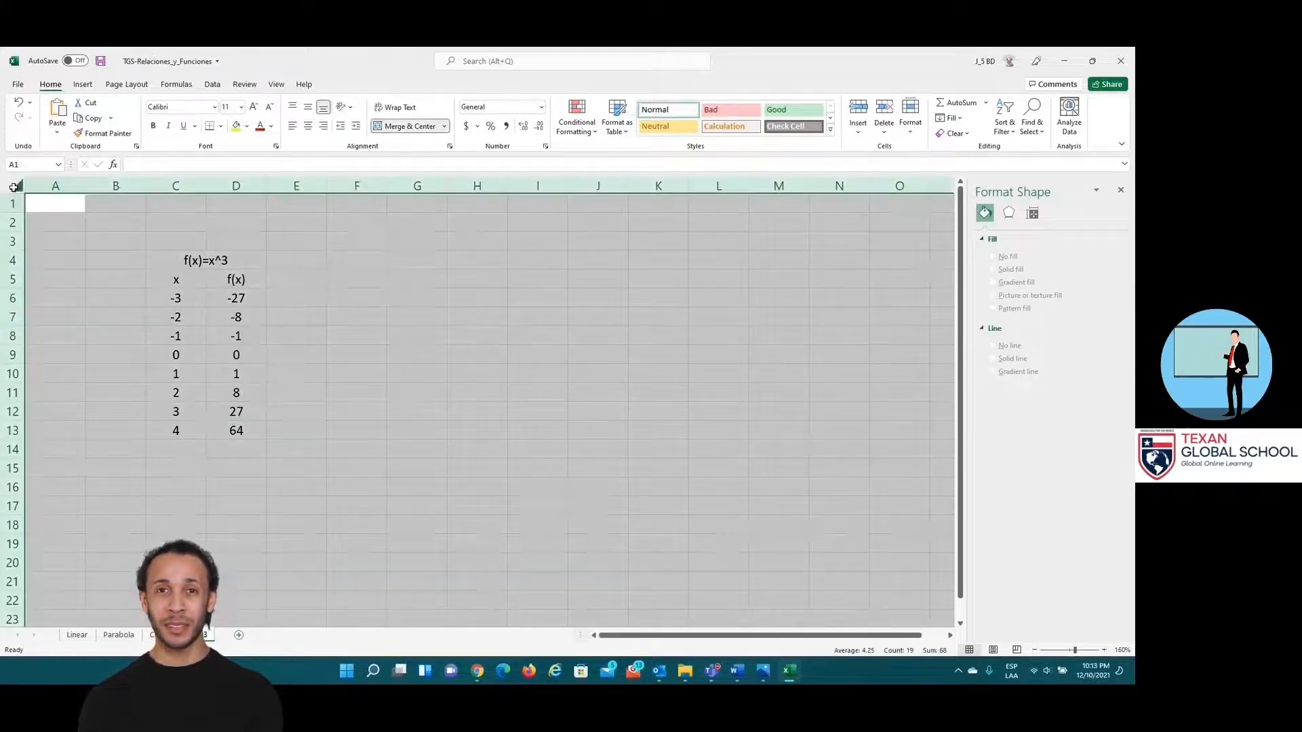
pyautogui.rightClick(448, 302)
pyautogui.click(494, 451)
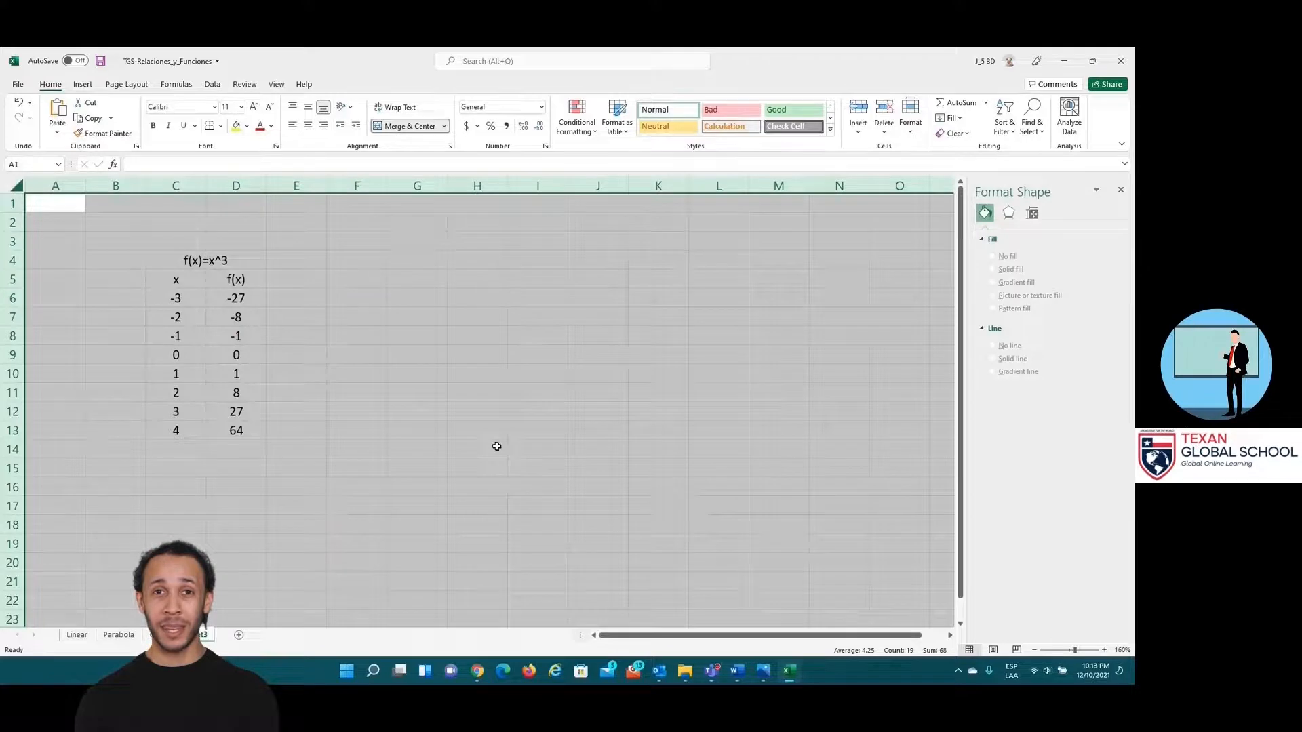
pyautogui.click(419, 448)
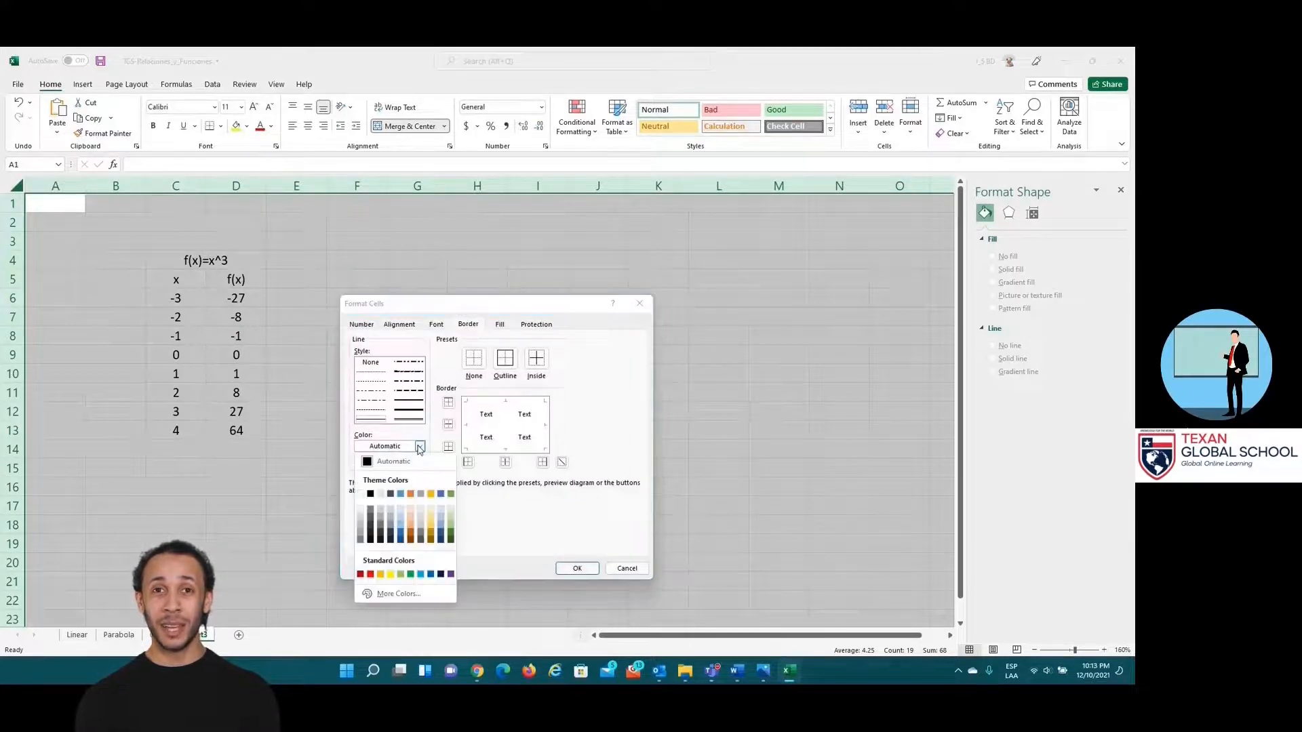
pyautogui.click(361, 495)
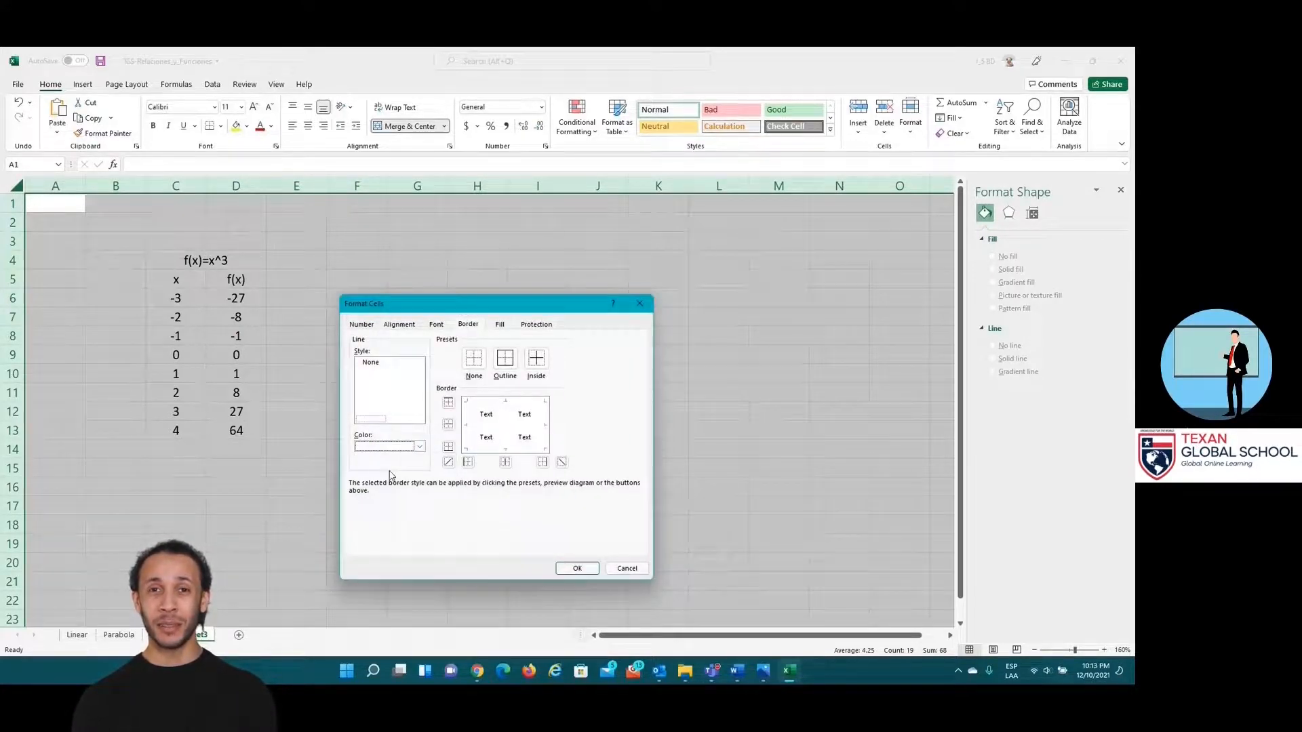
pyautogui.click(577, 570)
# Step: Add blue outline and inside borders to the value table in C5:D13
pyautogui.moveTo(181, 281); pyautogui.dragTo(230, 431)
pyautogui.rightClick(231, 431)
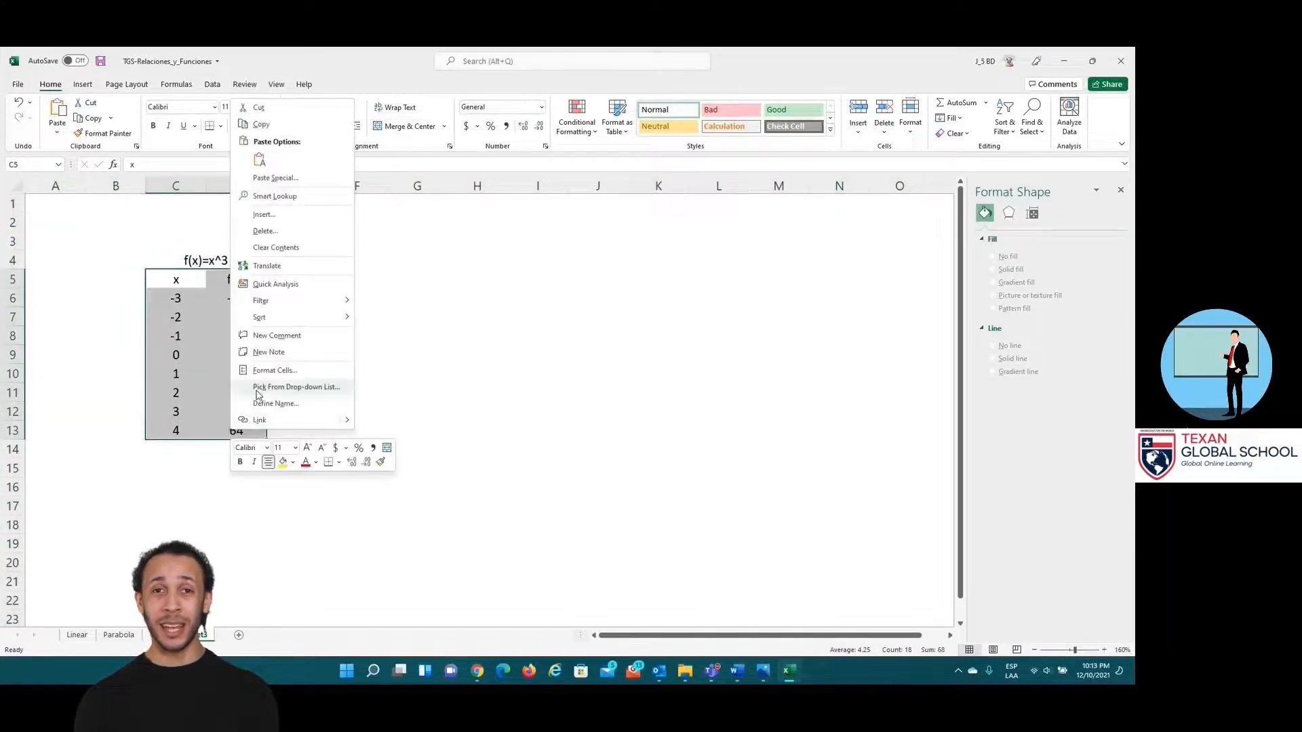
pyautogui.click(268, 370)
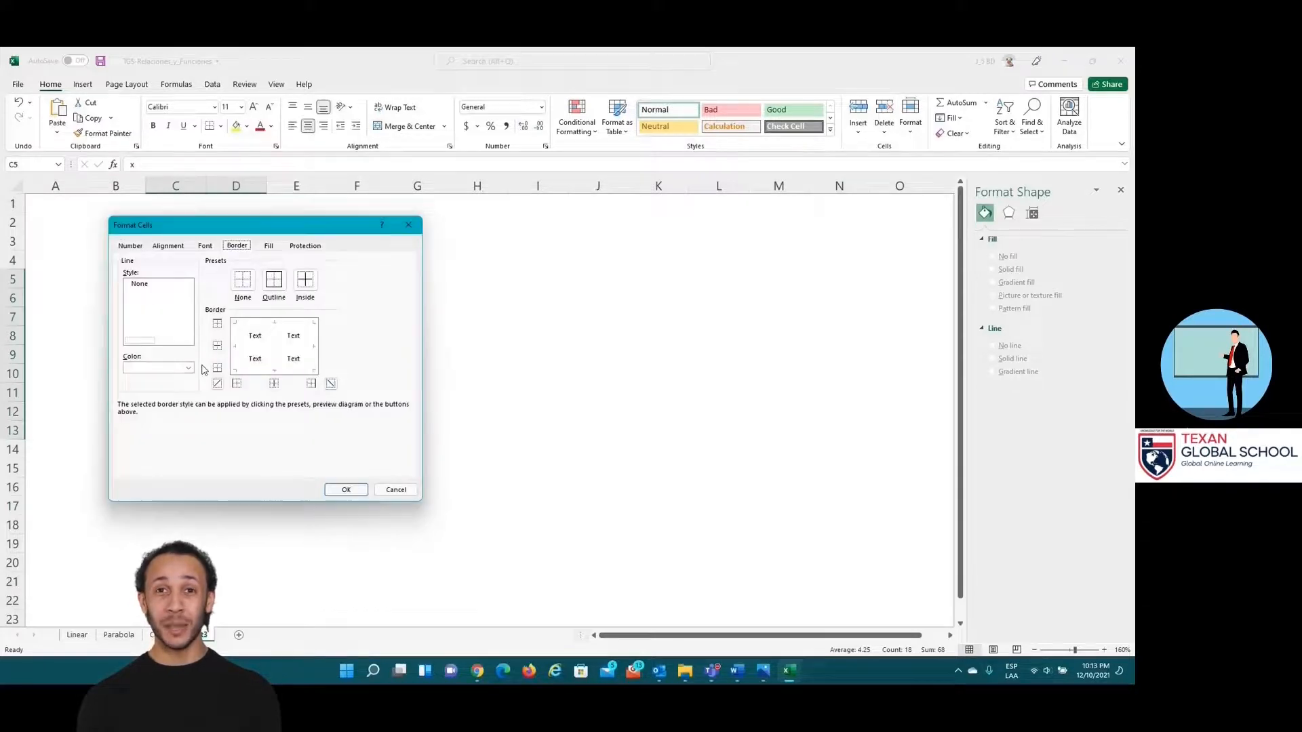
pyautogui.click(189, 368)
pyautogui.click(201, 496)
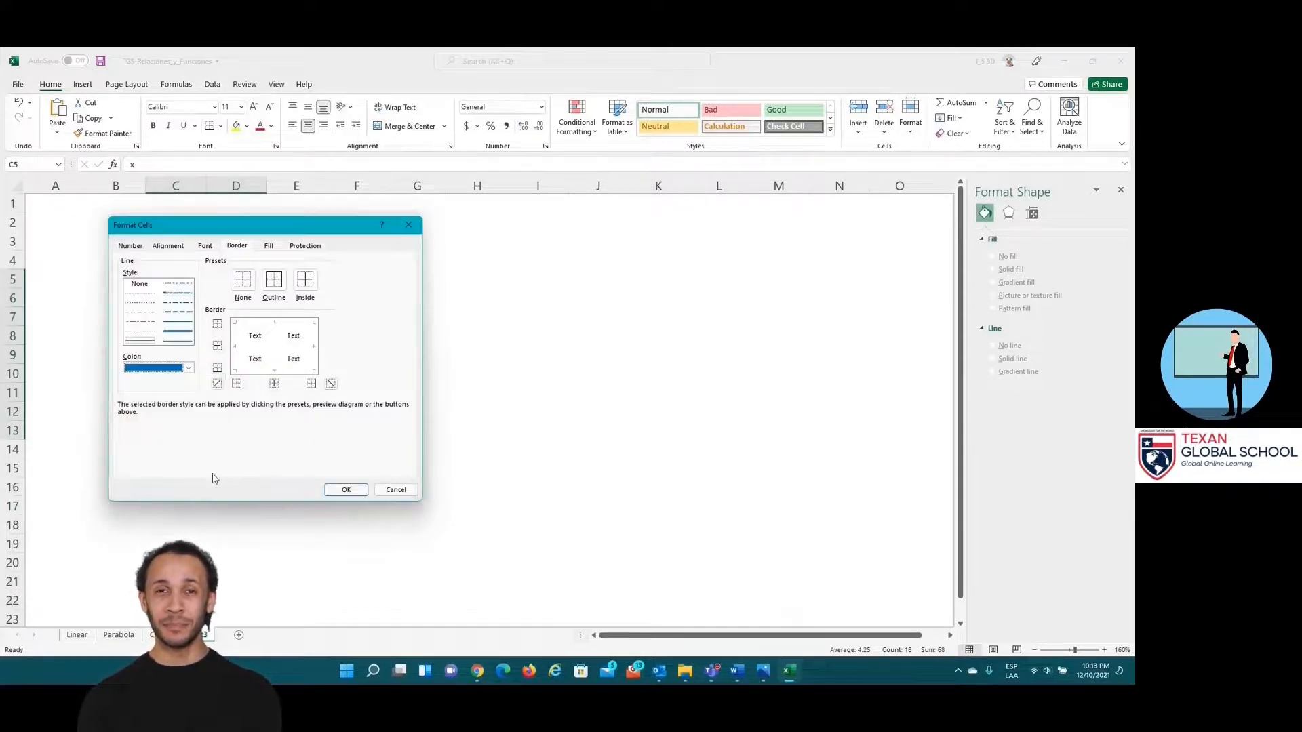
pyautogui.click(274, 279)
pyautogui.click(306, 280)
pyautogui.click(335, 488)
# Step: Enter the domain text D=(-3;4) in C16 below the table
pyautogui.click(179, 484)
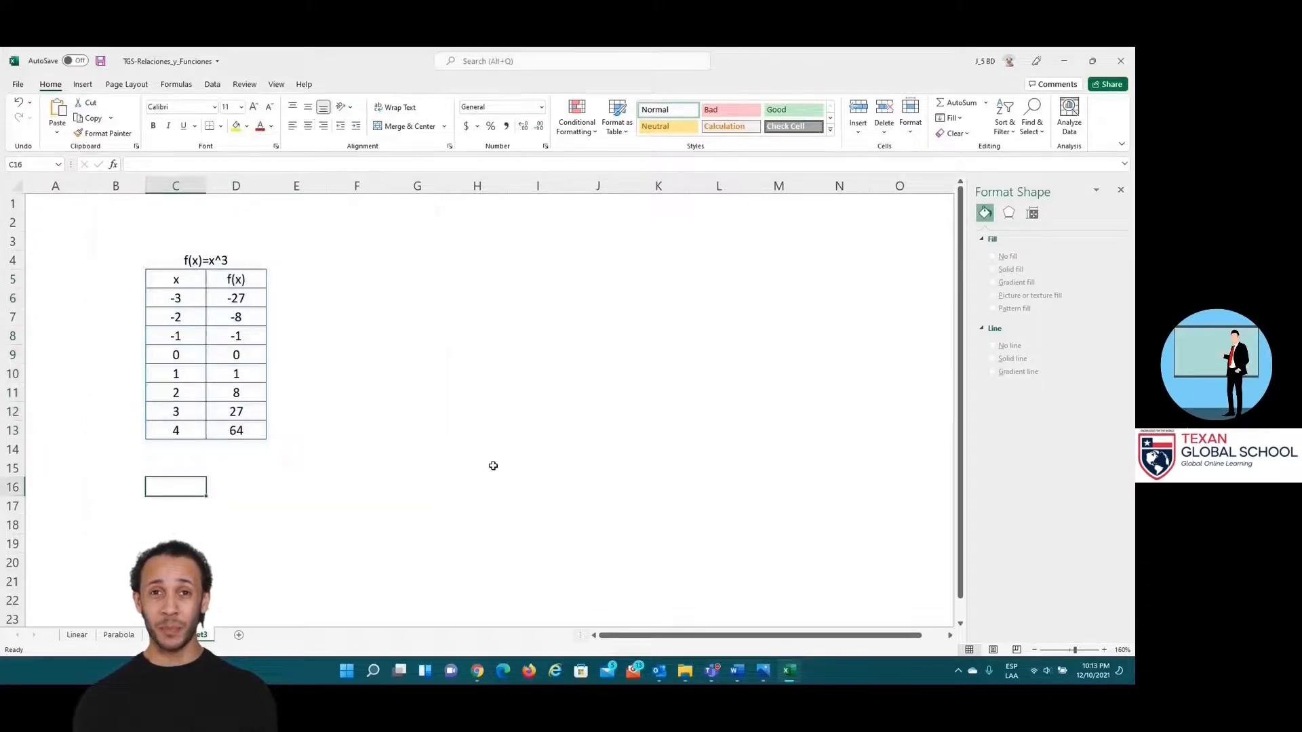
pyautogui.write('D=(-3;4')
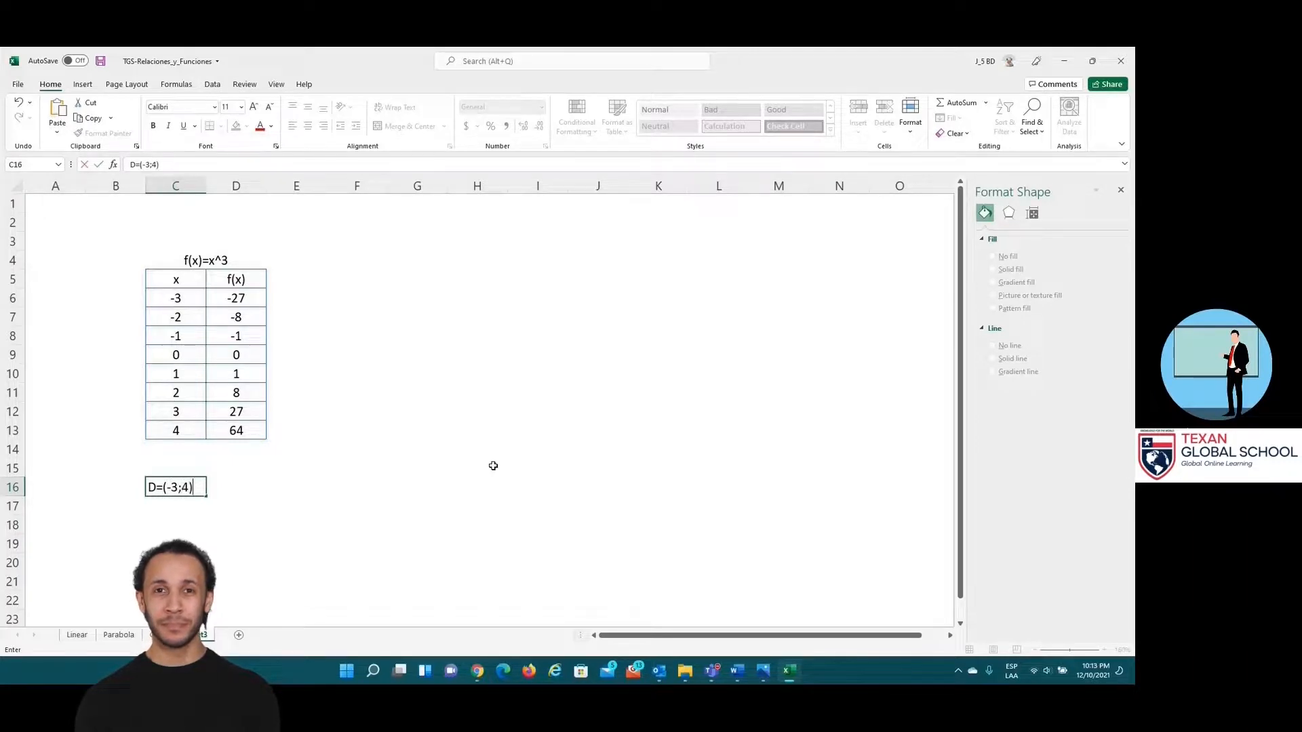
pyautogui.press('Return')
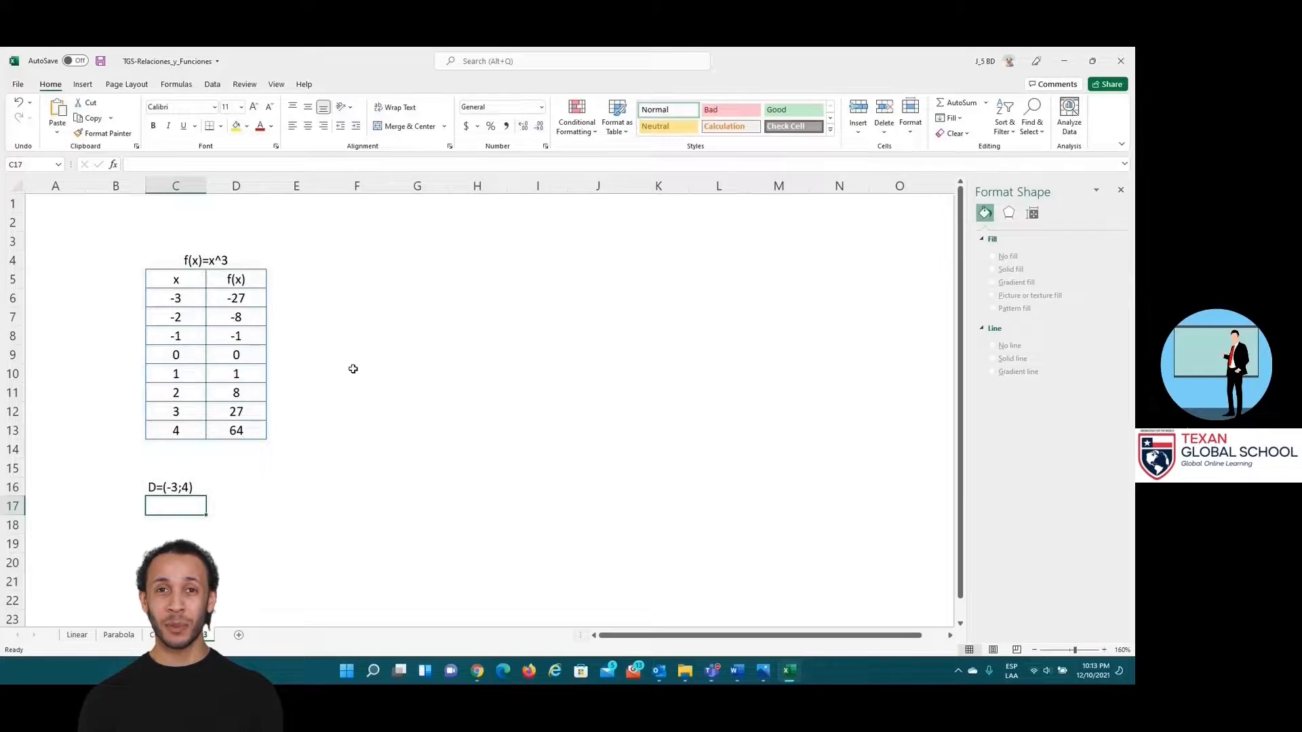
# Step: Insert a scatter chart with smooth lines and markers from C5:D13 and place it beside the table
pyautogui.moveTo(197, 278); pyautogui.dragTo(236, 432)
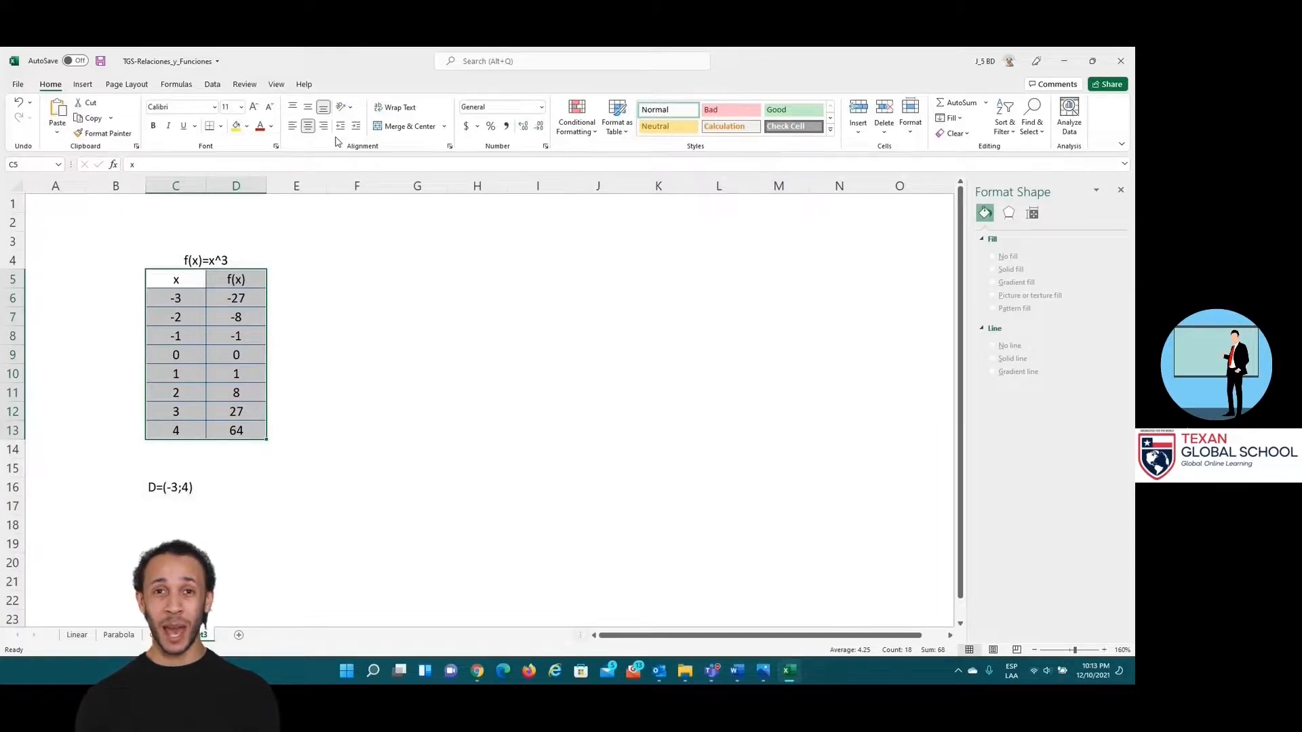
pyautogui.click(83, 84)
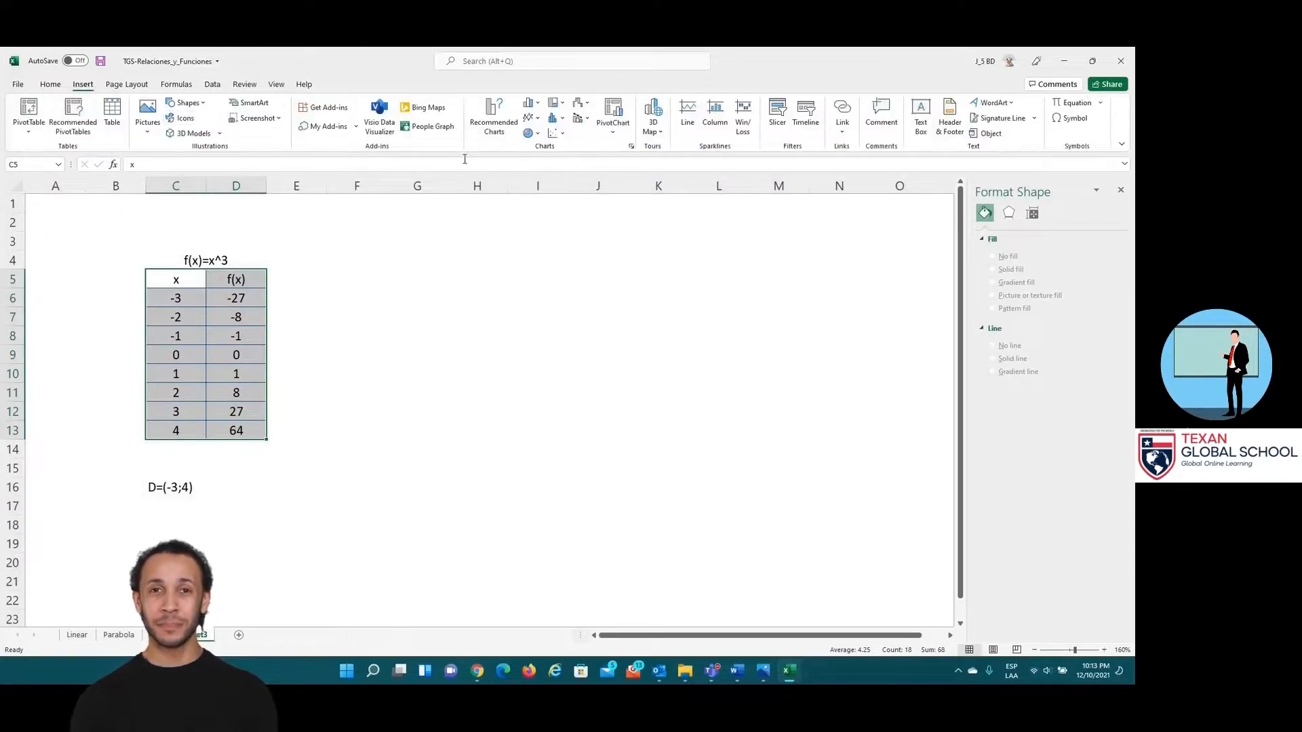
pyautogui.click(557, 133)
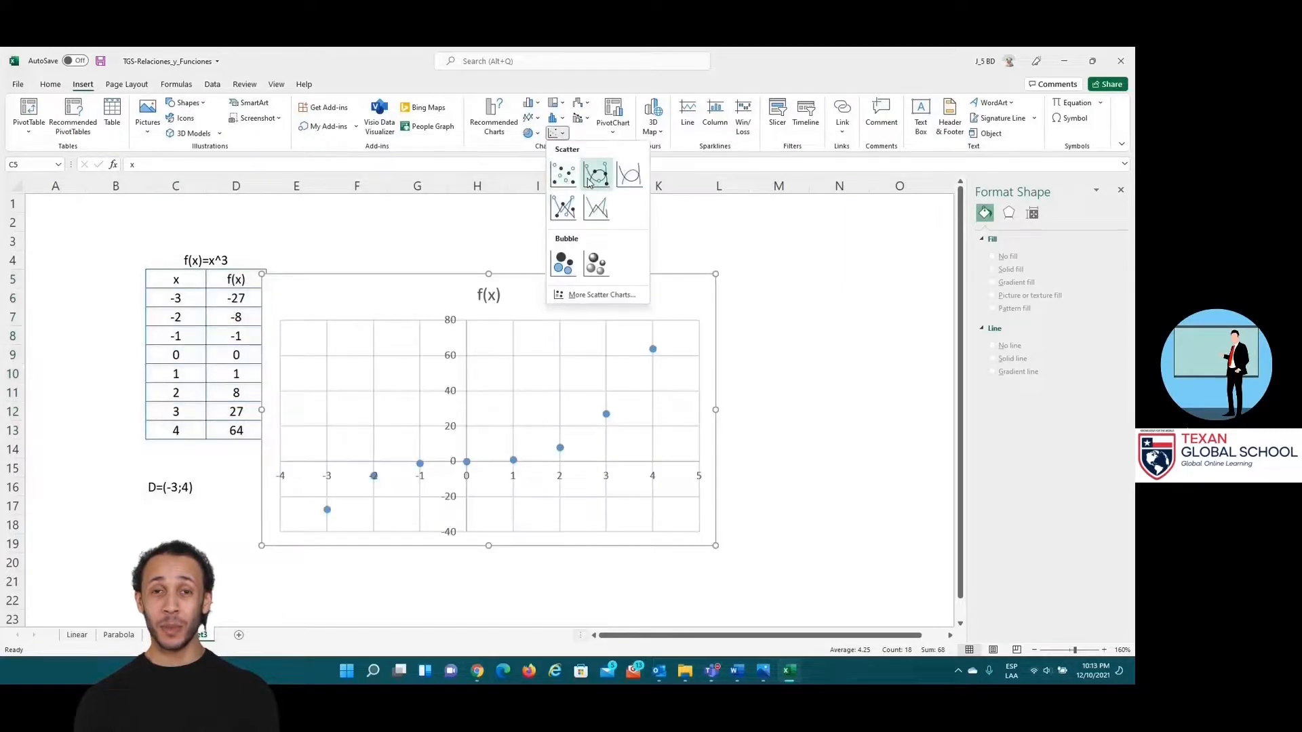
pyautogui.click(590, 179)
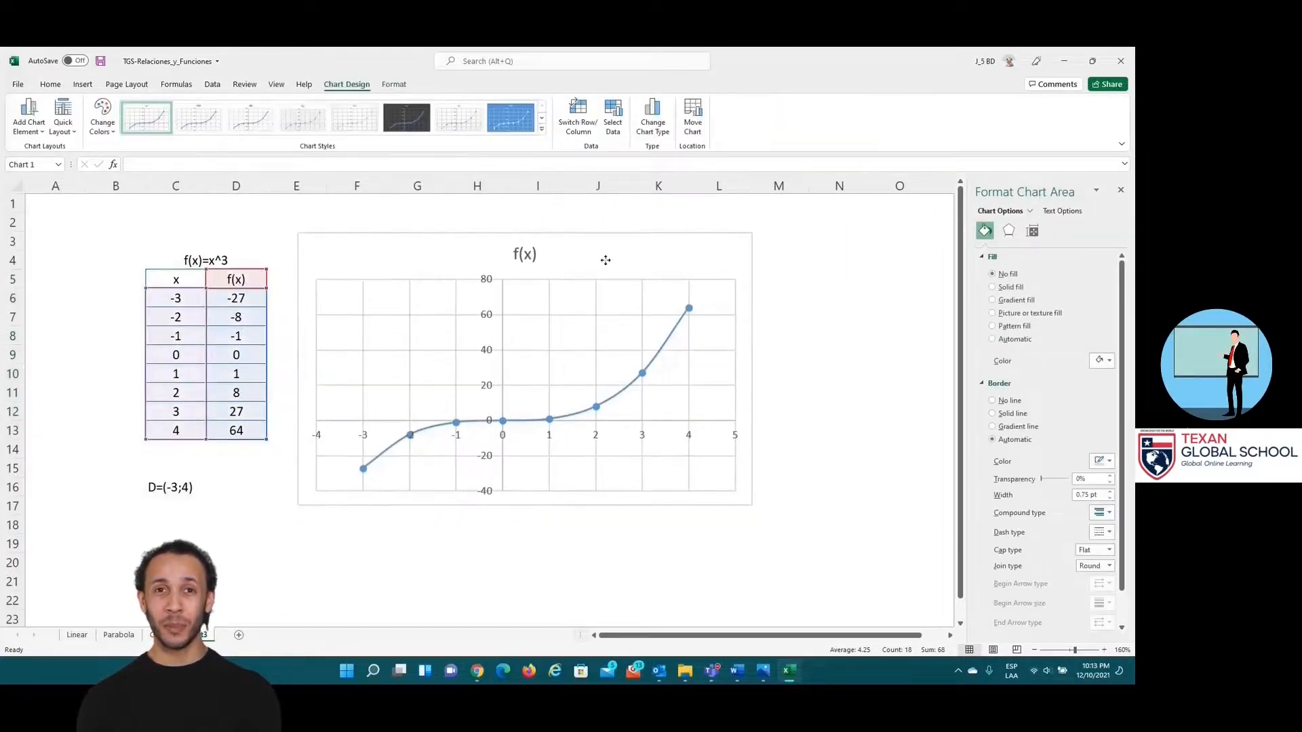
# Step: Set the marker fill to No fill for the curve's two endpoints, at x=4 and x=-3
pyautogui.click(689, 311)
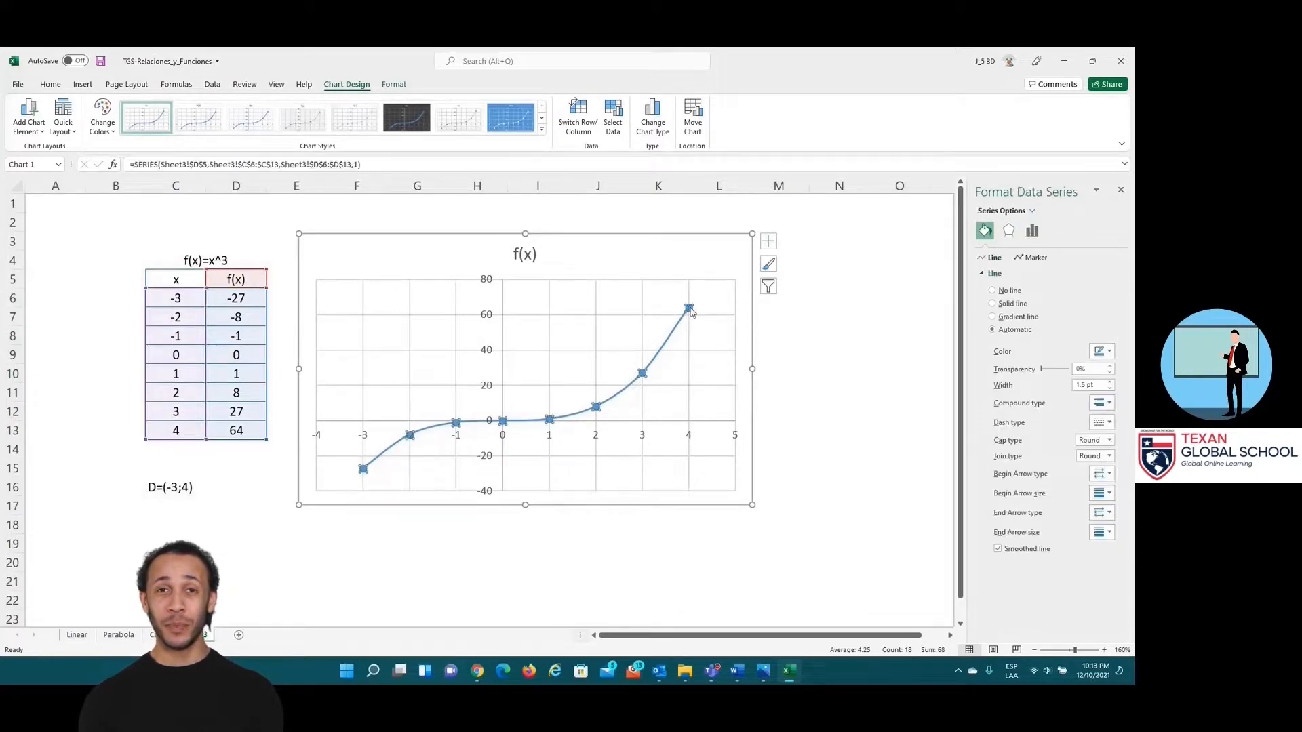
pyautogui.click(689, 309)
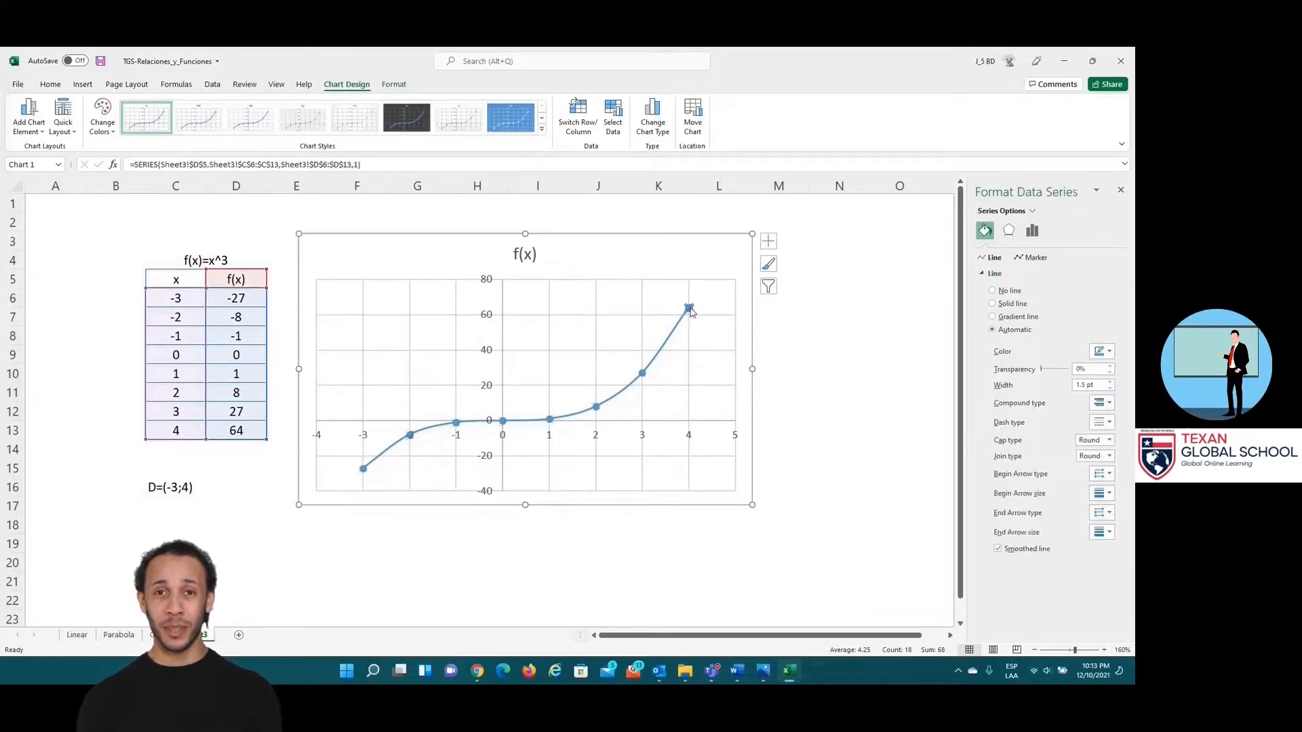
pyautogui.click(1031, 259)
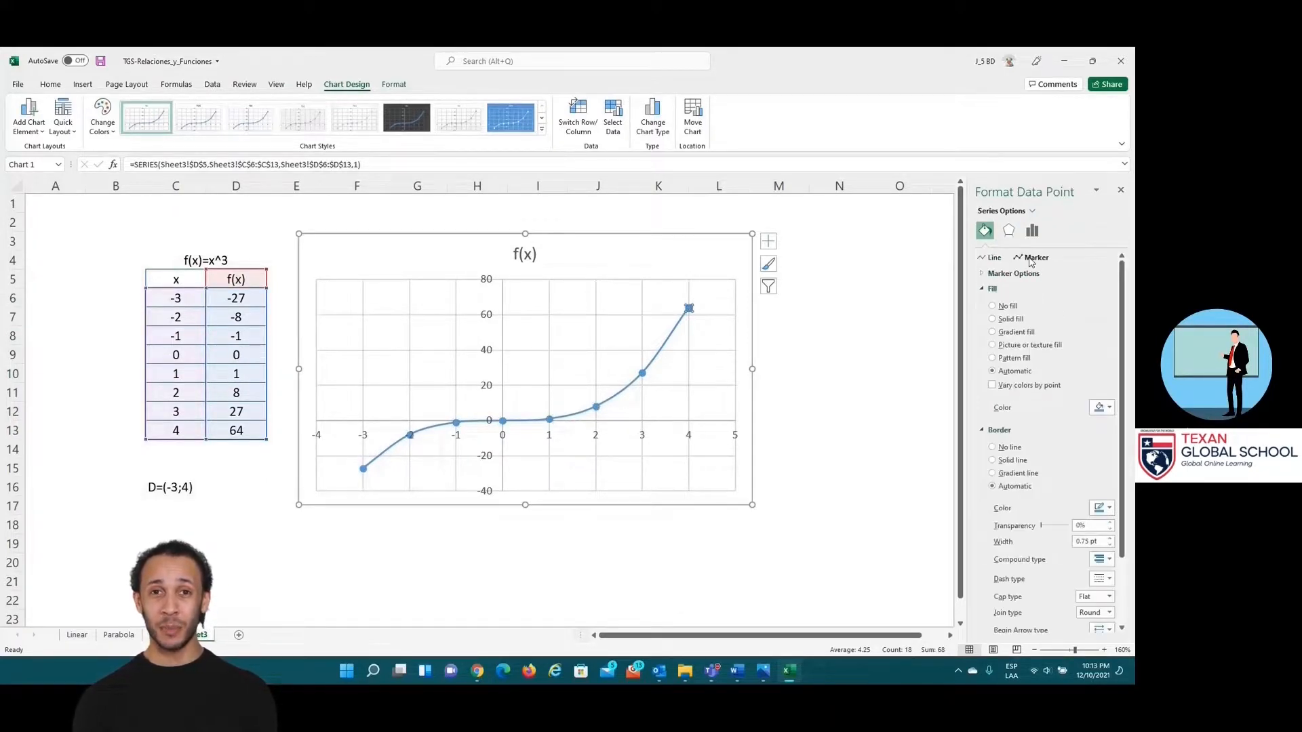
pyautogui.click(1008, 307)
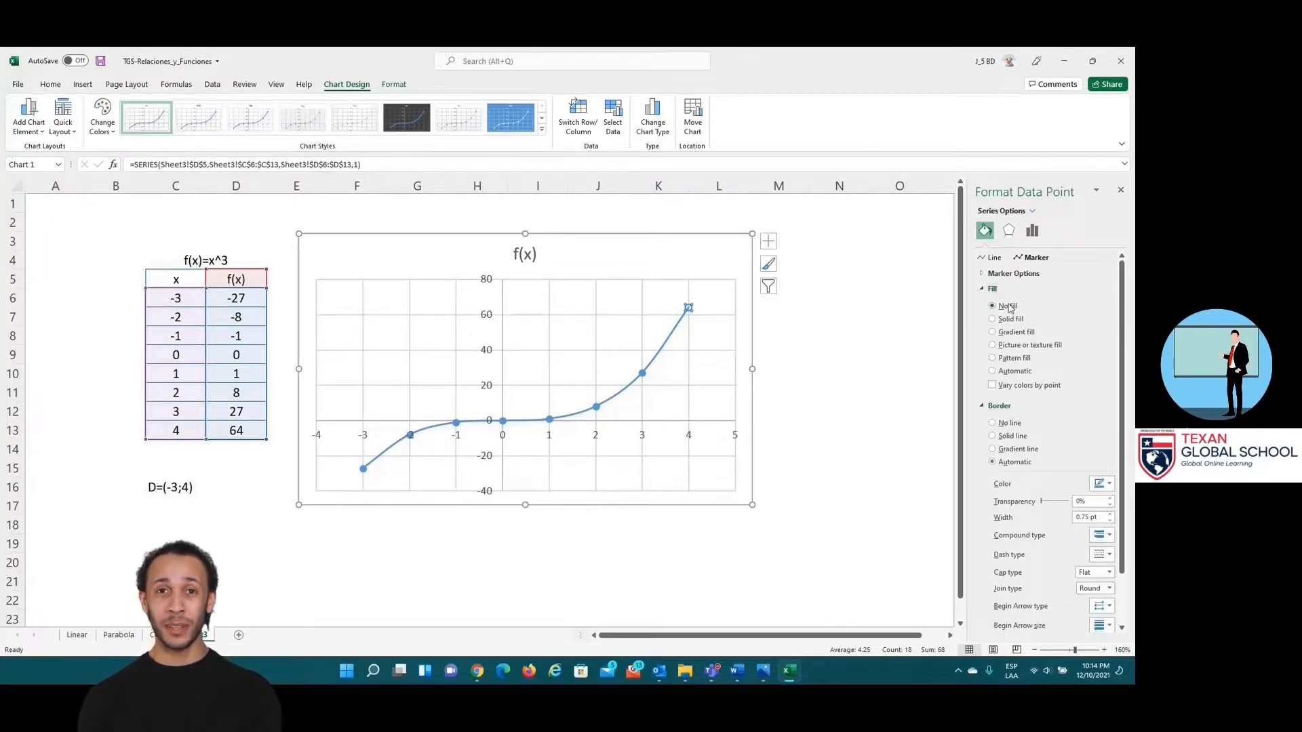
pyautogui.moveTo(364, 471)
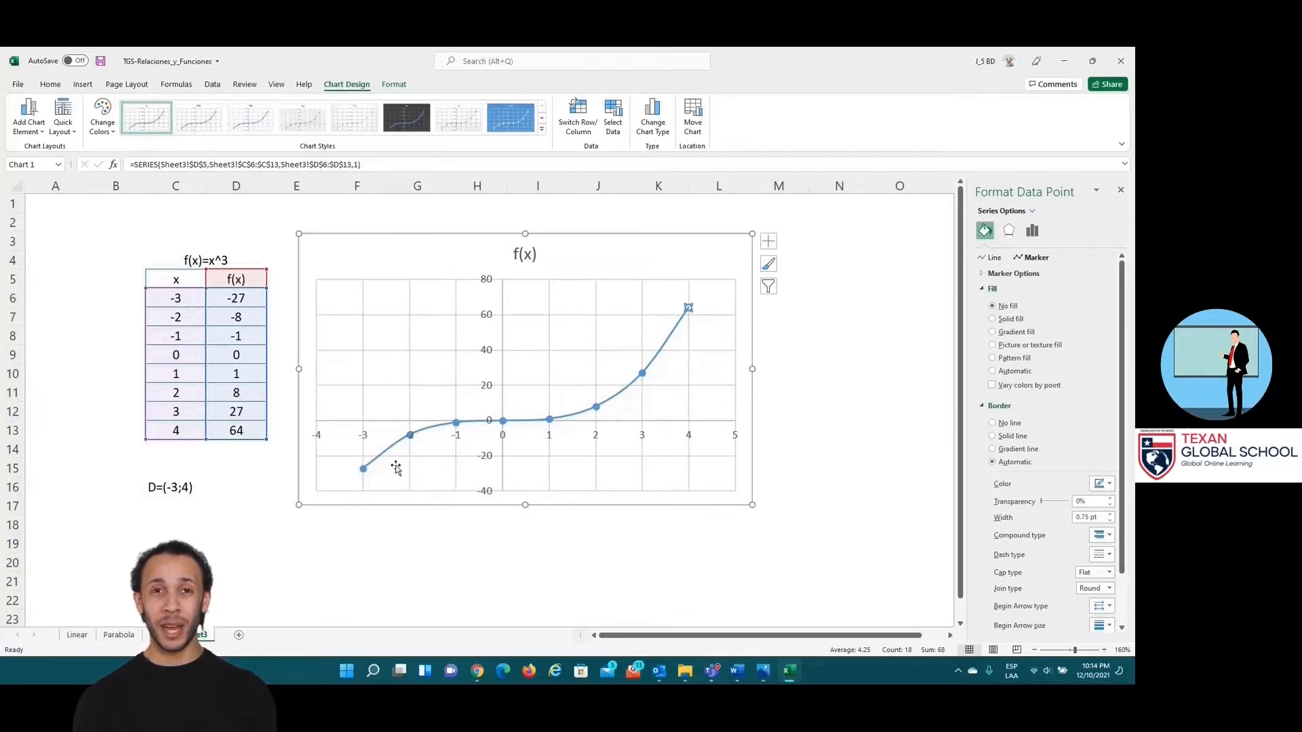
pyautogui.hotkey('ctrl', 'z')
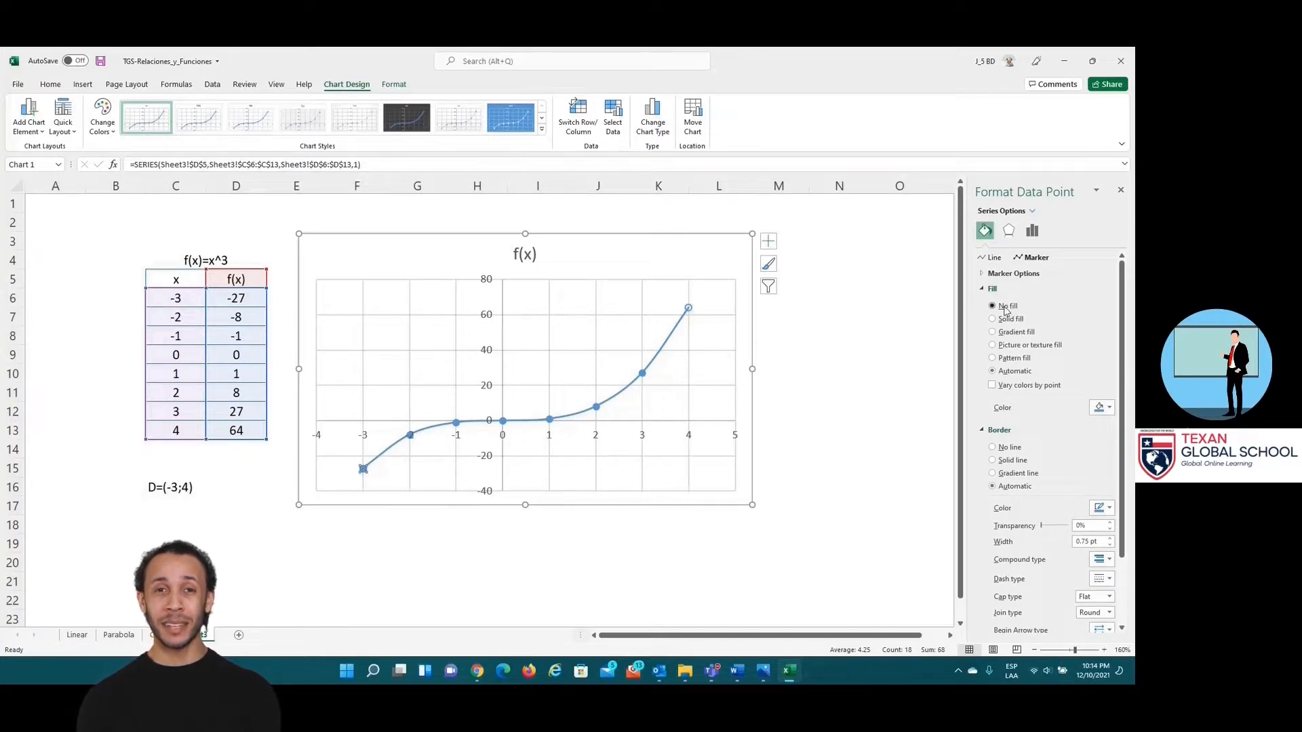
pyautogui.click(637, 546)
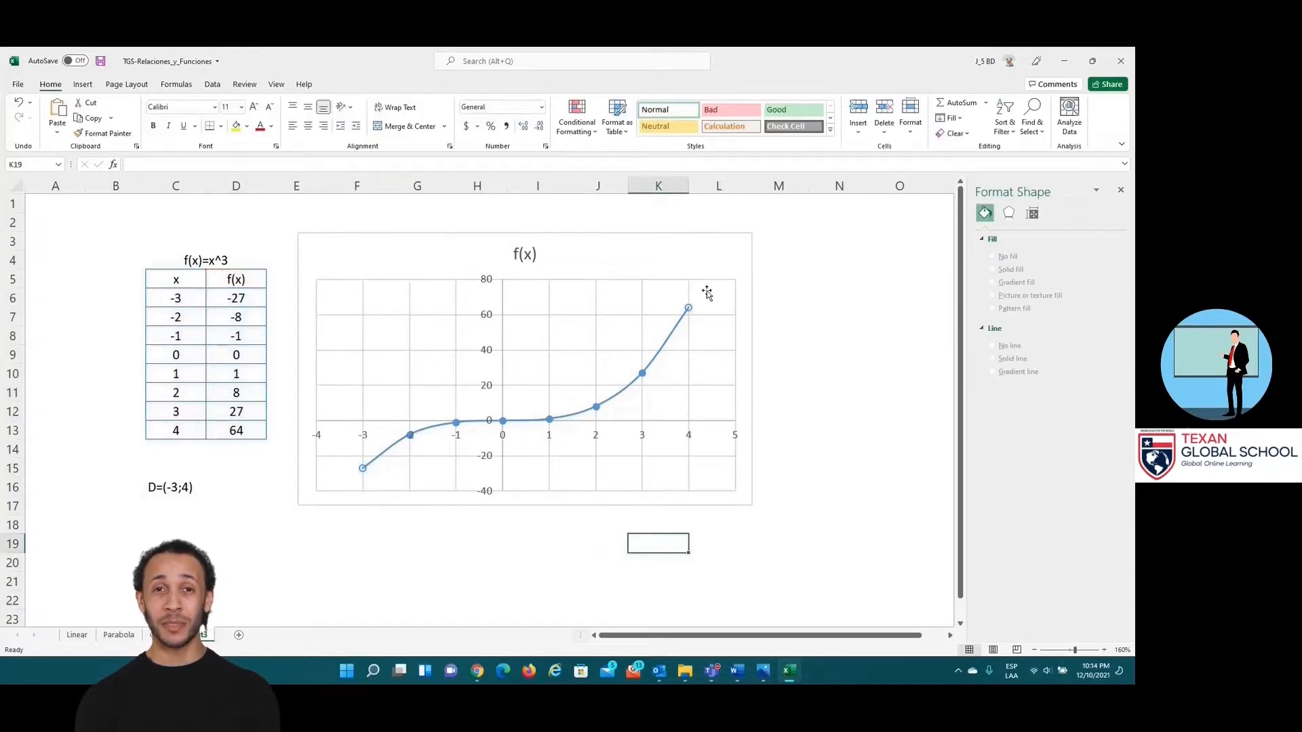